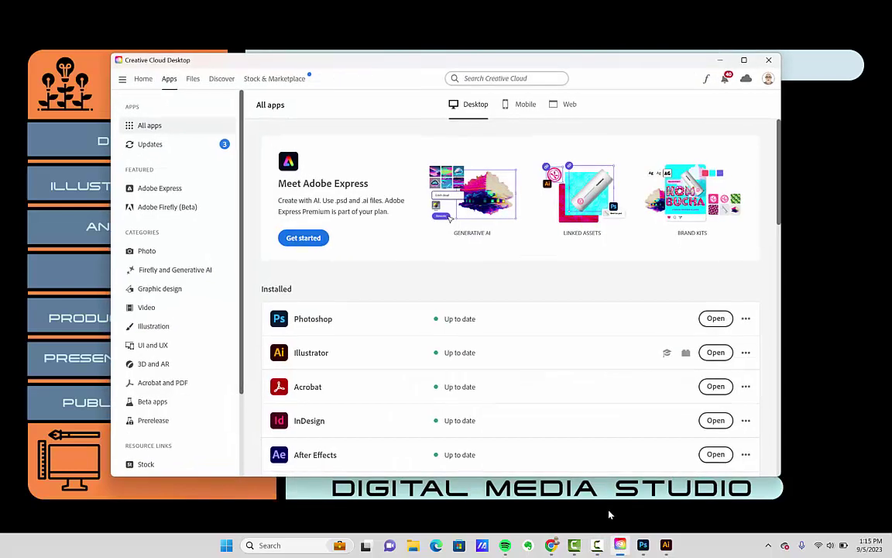
# Bring up Creative Cloud Desktop and look over the installed Adobe apps, including Photoshop and Illustrator.
pyautogui.click(619, 544)
pyautogui.moveTo(302, 361)
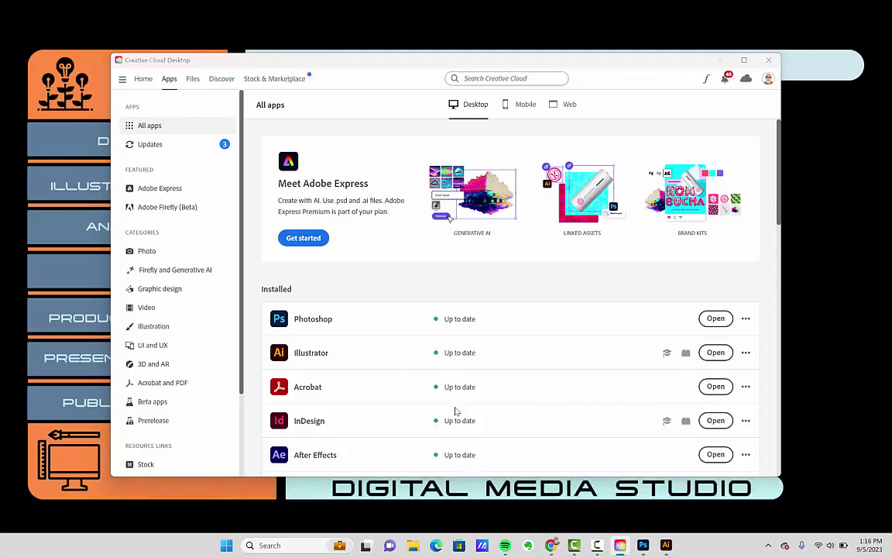
# Switch to Photoshop and examine the open sample projects: the Expecto poster, PCMS basketball graphic, space composite and shoe logos.
pyautogui.hotkey('alt', 'Tab')
pyautogui.hotkey('alt', 'Tab')
pyautogui.hotkey('alt', 'Tab')
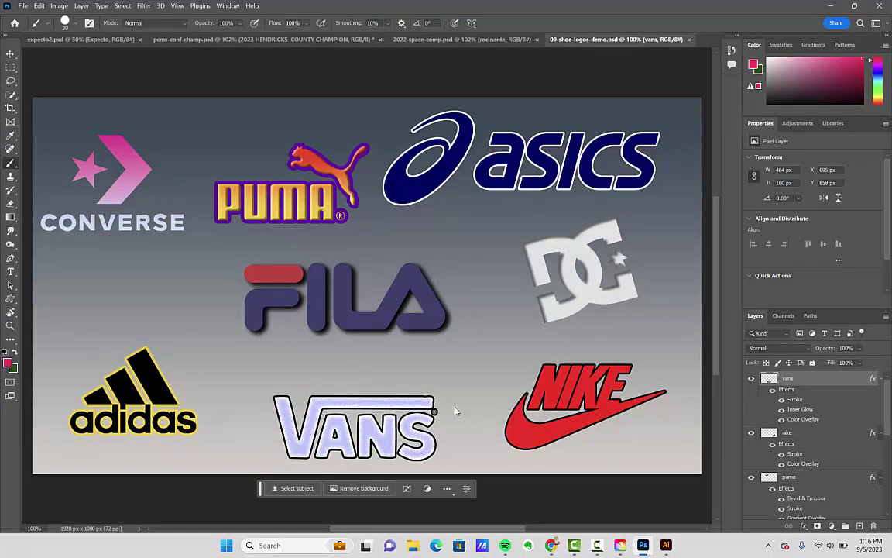
pyautogui.hotkey('ctrl', 'Tab')
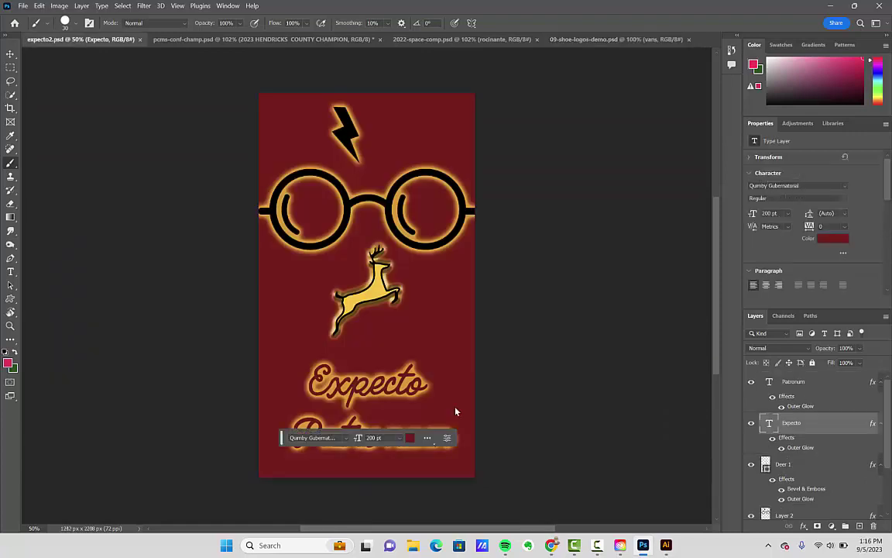
pyautogui.hotkey('ctrl', 'Tab')
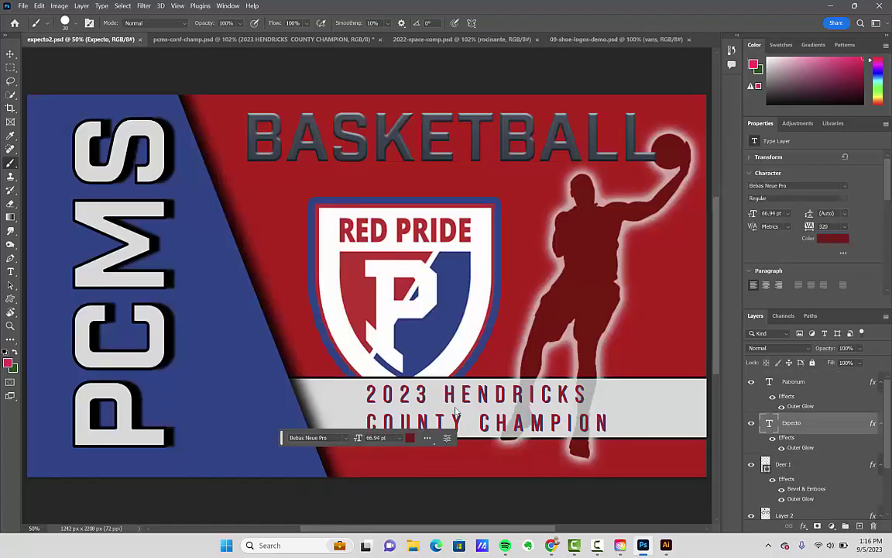
pyautogui.hotkey('ctrl', 'Tab')
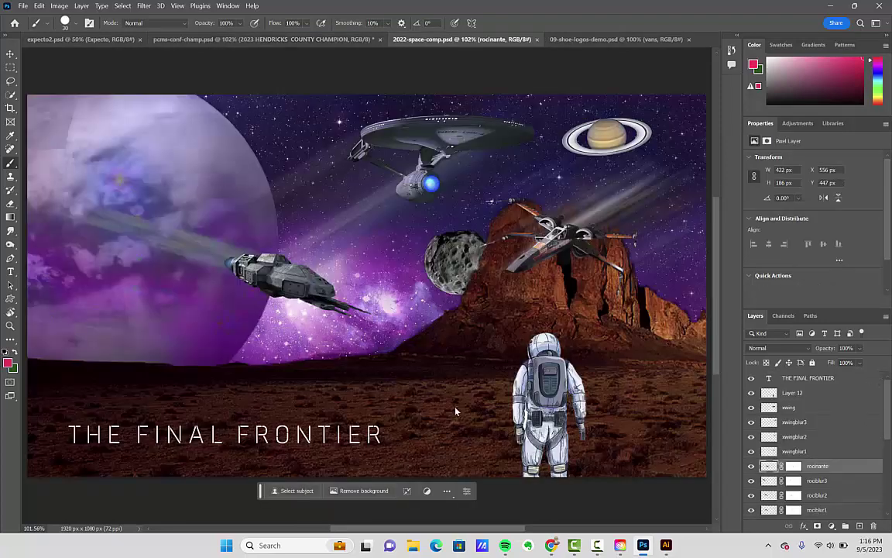
pyautogui.hotkey('ctrl', 'Tab')
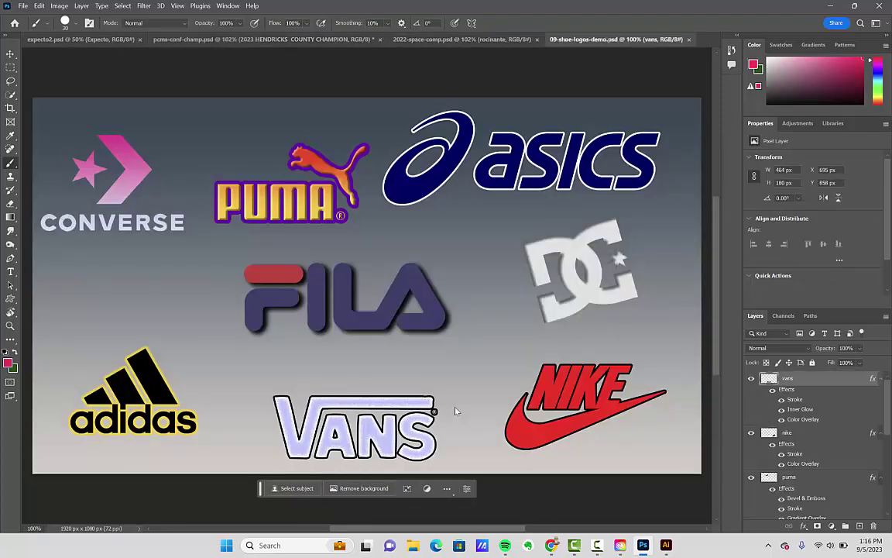
pyautogui.hotkey('ctrl', 'Tab')
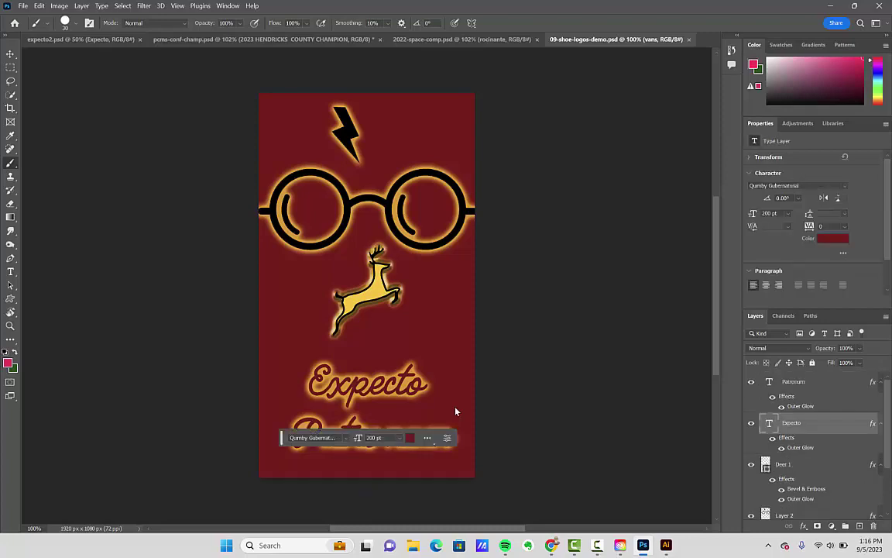
pyautogui.hotkey('ctrl', 'Tab')
pyautogui.hotkey('ctrl', 'Tab')
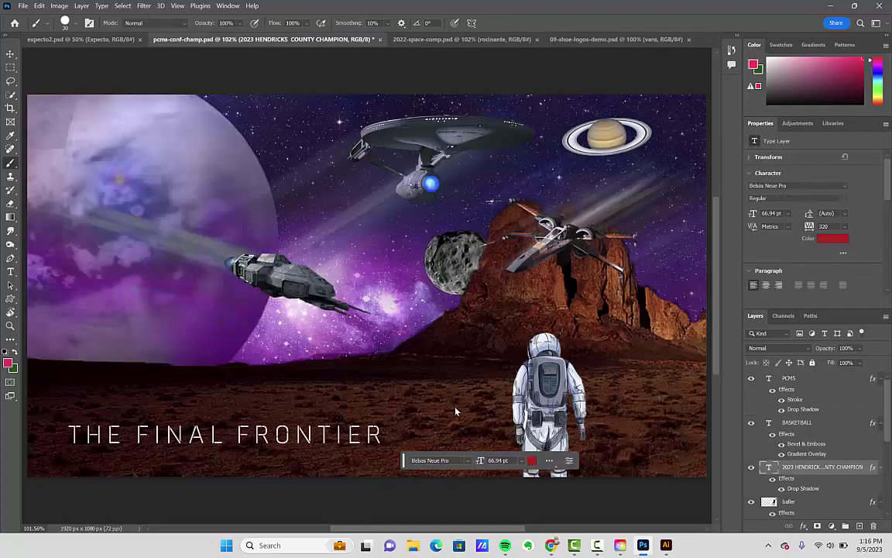
pyautogui.hotkey('ctrl', 'Tab')
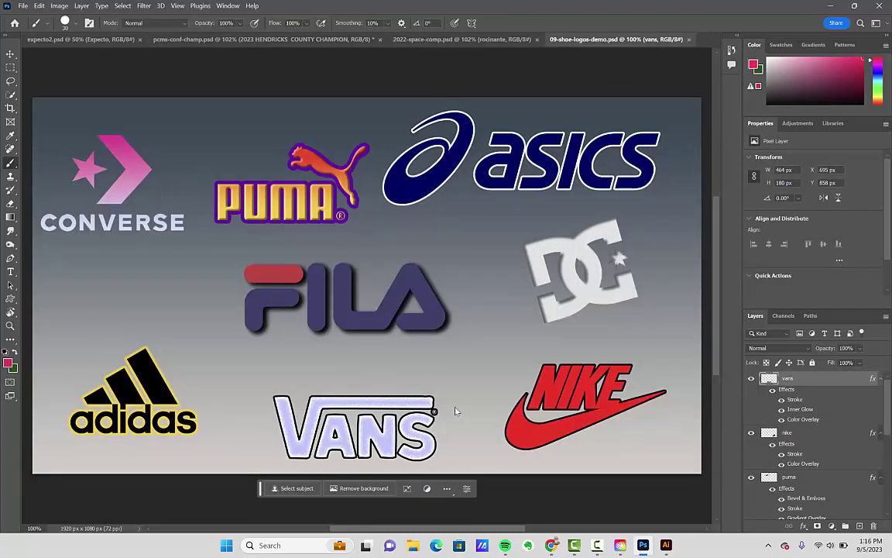
# Switch to Illustrator and browse the open sample artwork from the blue spiky monster through to the Destin shirt design.
pyautogui.hotkey('alt', 'Tab')
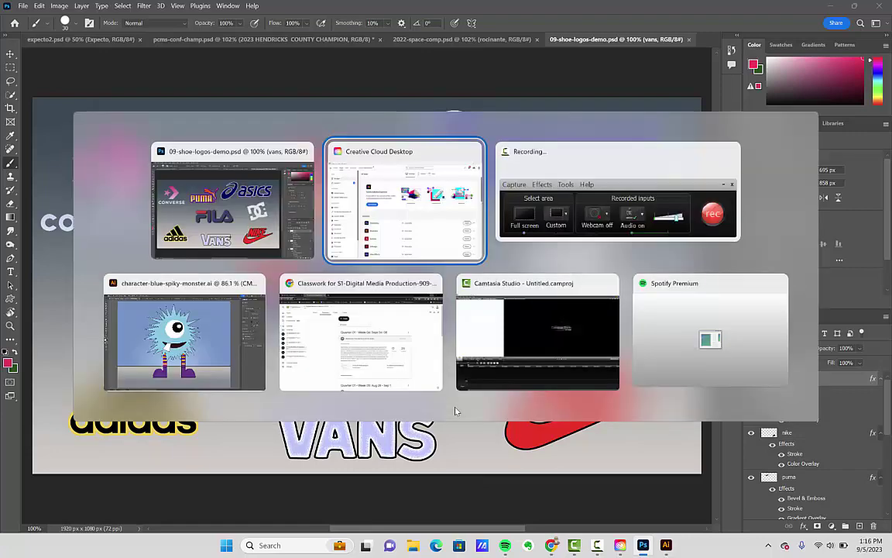
pyautogui.hotkey('alt', 'Tab')
pyautogui.hotkey('alt', 'Tab')
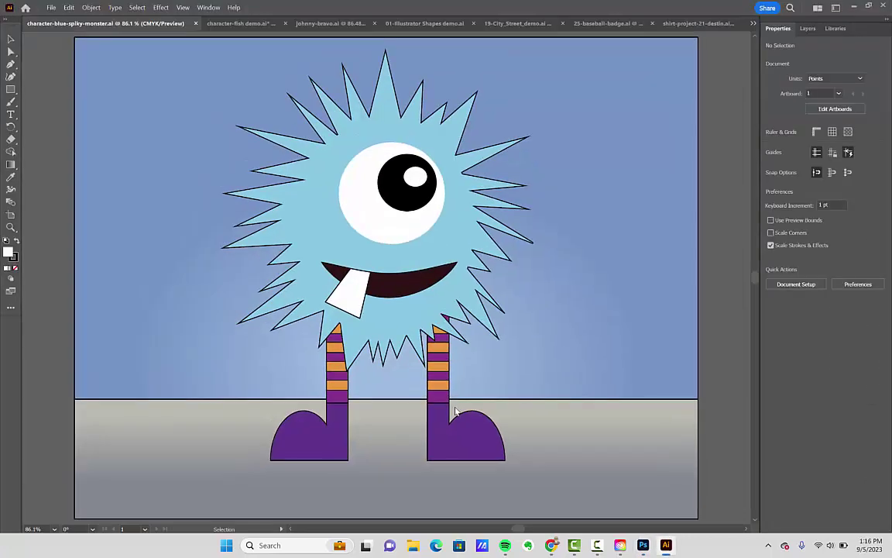
pyautogui.hotkey('ctrl', 'Tab')
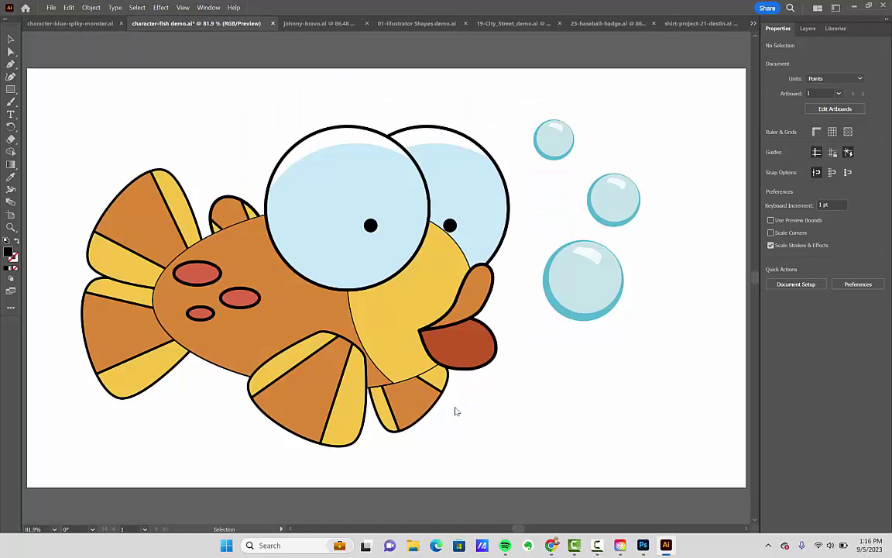
pyautogui.hotkey('ctrl', 'Tab')
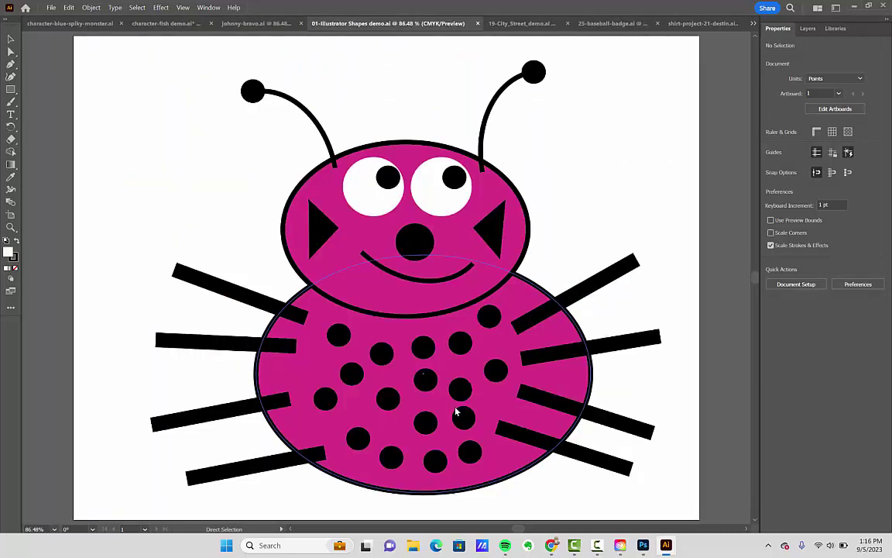
pyautogui.hotkey('ctrl', 'Tab')
pyautogui.hotkey('ctrl', 'Tab')
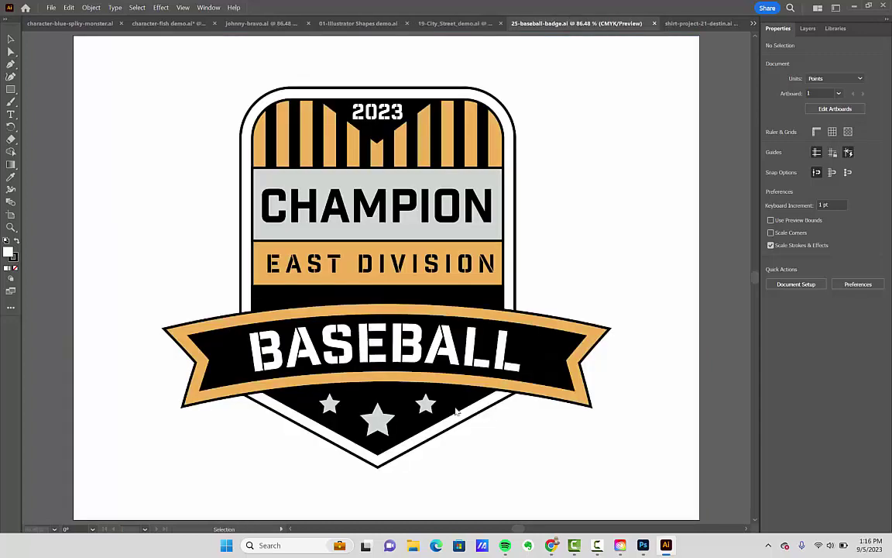
pyautogui.hotkey('ctrl', 'Tab')
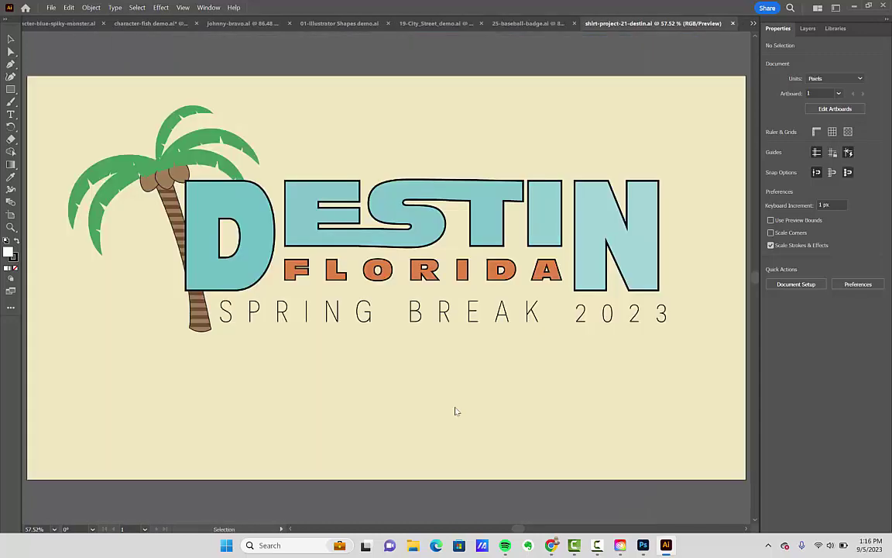
# Cycle once more through all the open Illustrator documents, examining each vector drawing, and return to the blue spiky monster.
pyautogui.hotkey('ctrl', 'Tab')
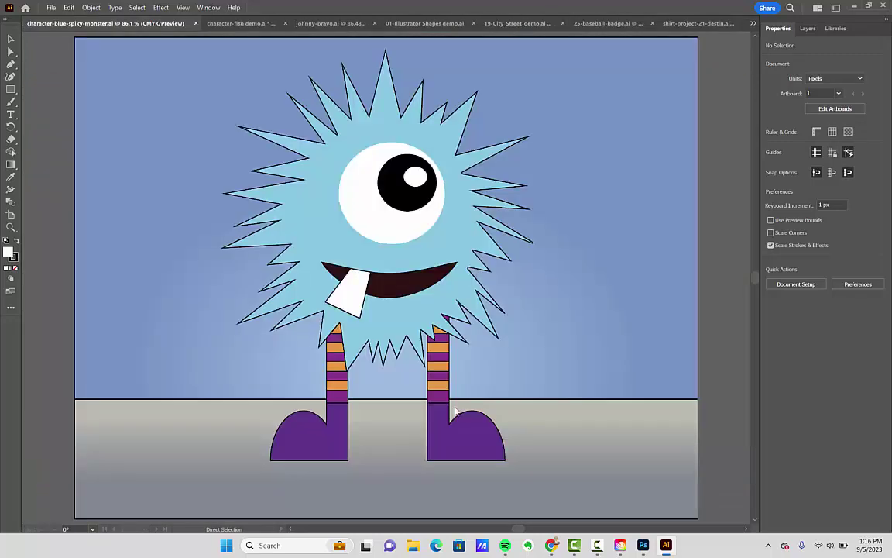
pyautogui.hotkey('ctrl', 'Tab')
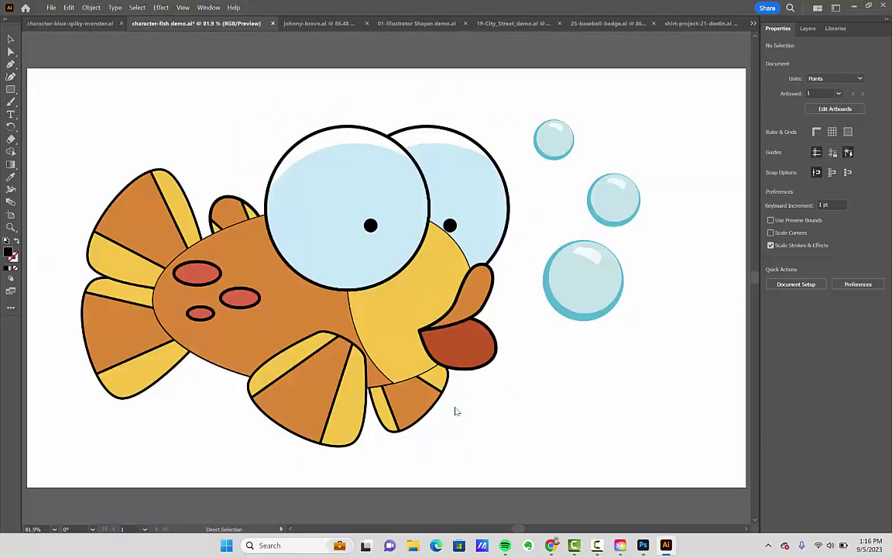
pyautogui.hotkey('ctrl', 'Tab')
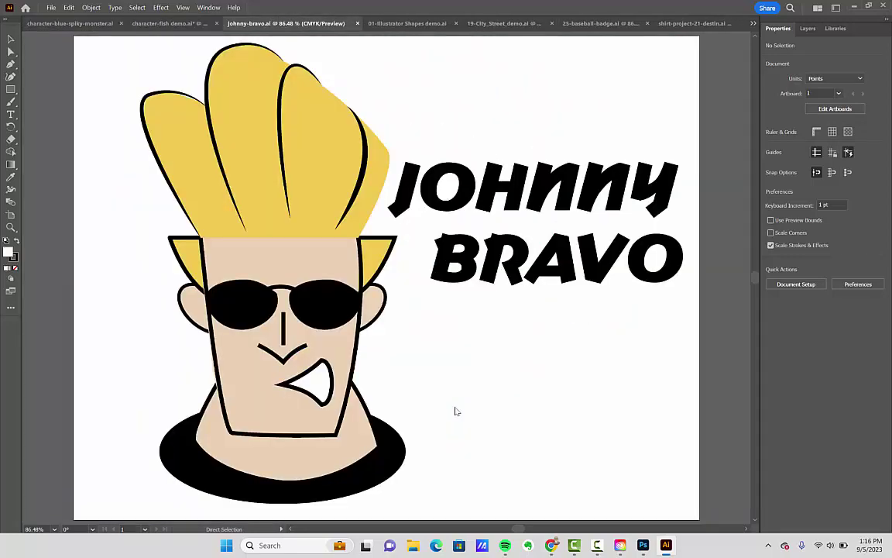
pyautogui.hotkey('ctrl', 'Tab')
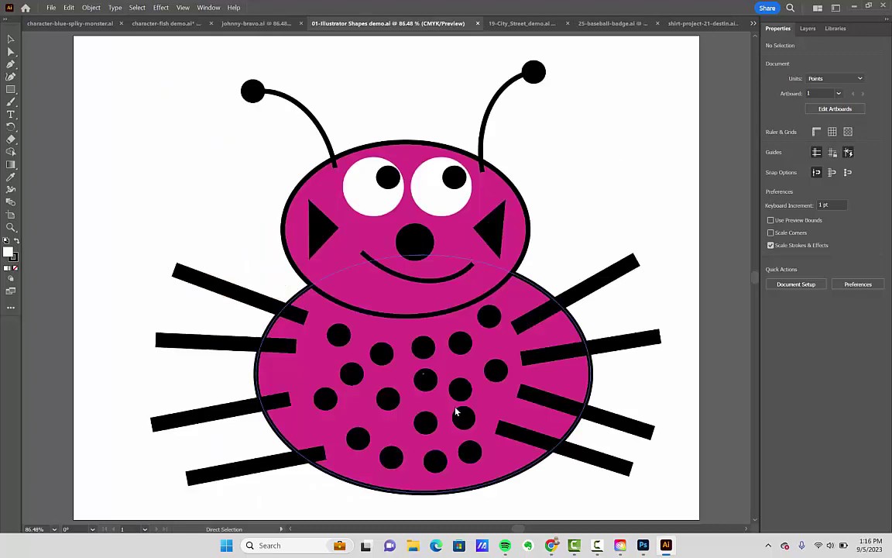
pyautogui.hotkey('ctrl', 'Tab')
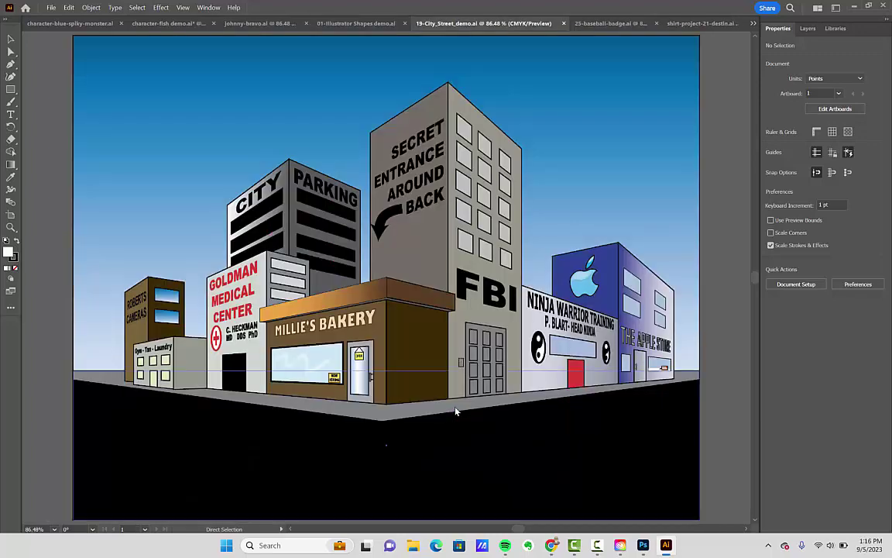
pyautogui.hotkey('ctrl', 'Tab')
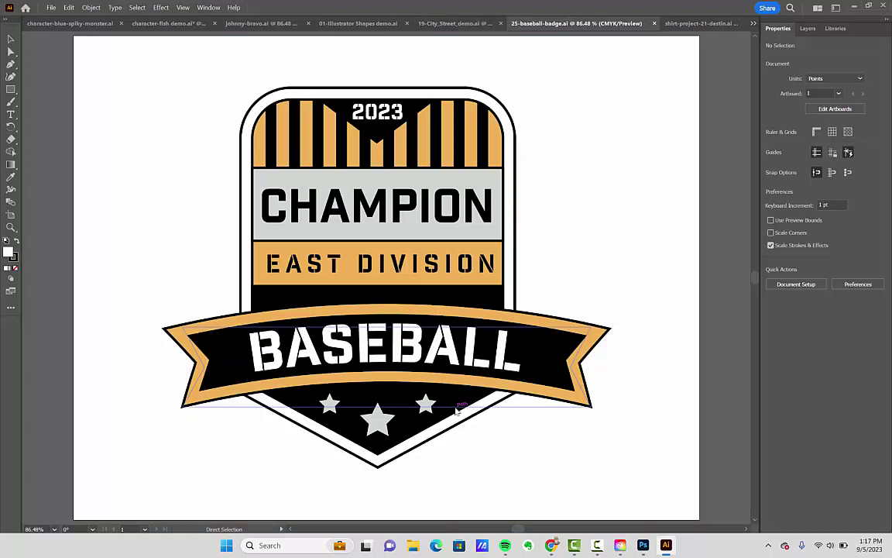
pyautogui.hotkey('ctrl', 'Tab')
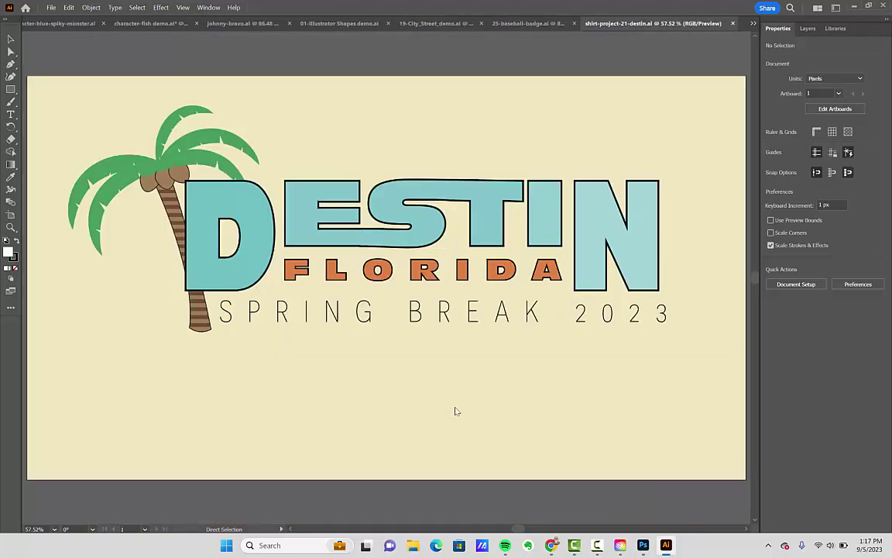
pyautogui.hotkey('ctrl', 'Tab')
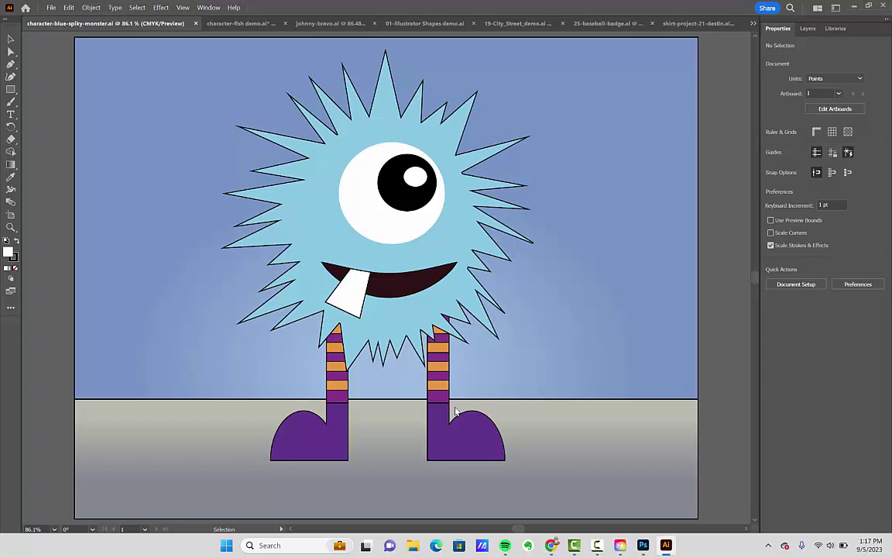
# Switch back to Photoshop and display the 2022-space-comp.psd document.
pyautogui.press('a')
pyautogui.hotkey('alt', 'Tab')
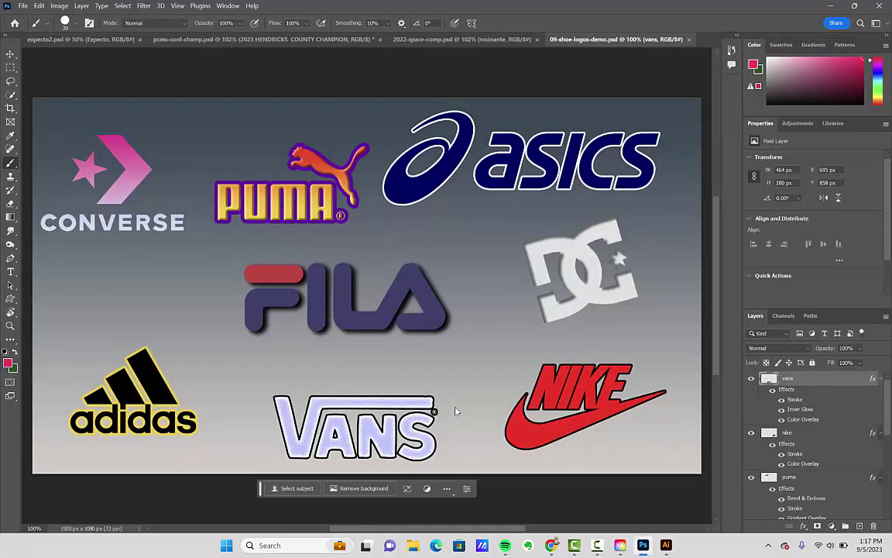
pyautogui.hotkey('ctrl', 'Tab')
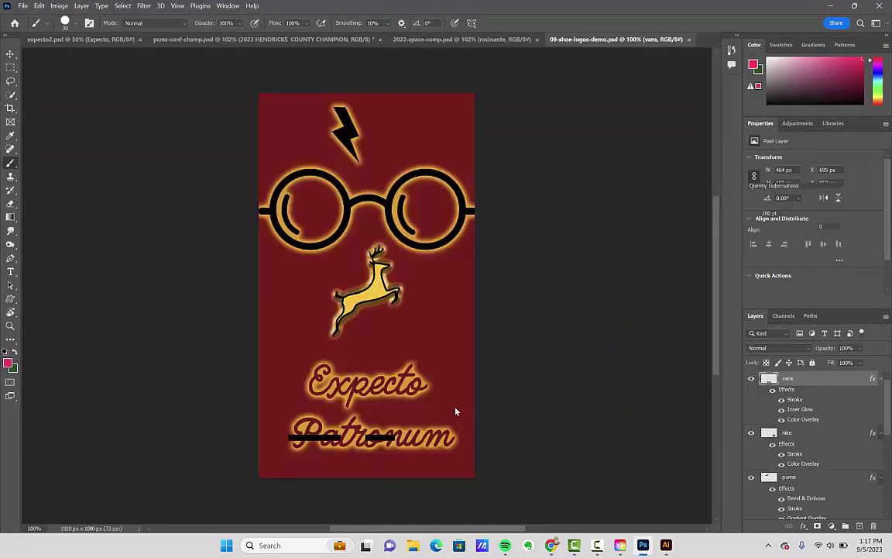
pyautogui.hotkey('ctrl', 'Tab')
pyautogui.hotkey('ctrl', 'Tab')
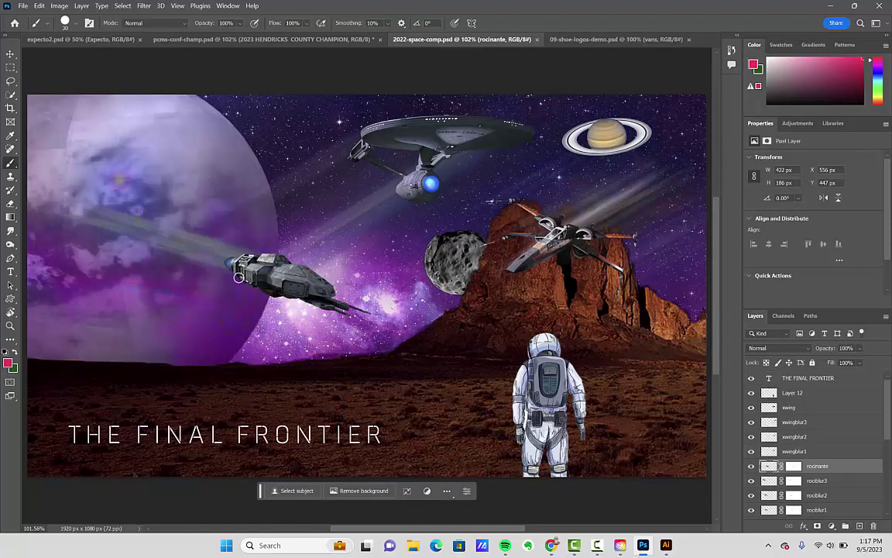
# Activate the Move tool and magnify the grey spaceship's blue engine to 3200% so its individual pixels can be examined.
pyautogui.click(10, 53)
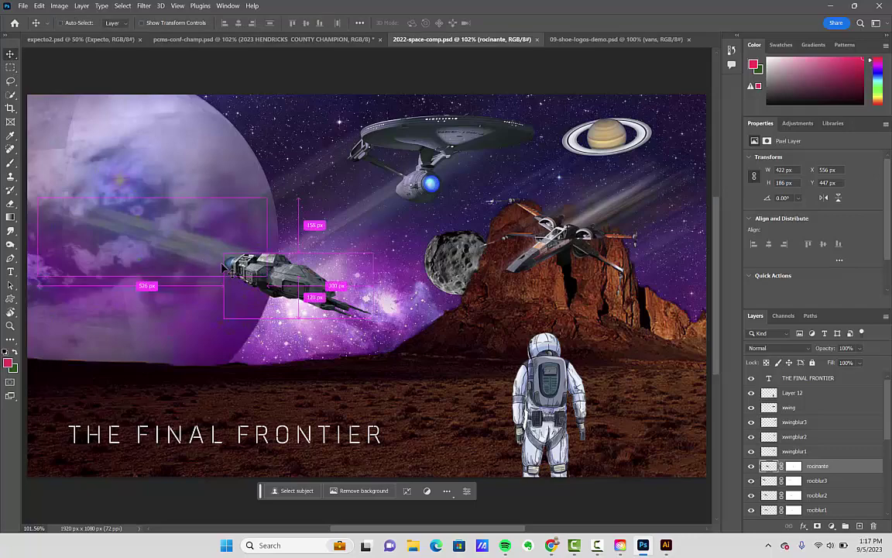
pyautogui.scroll(1, 227, 269)
pyautogui.scroll(1, 227, 268)
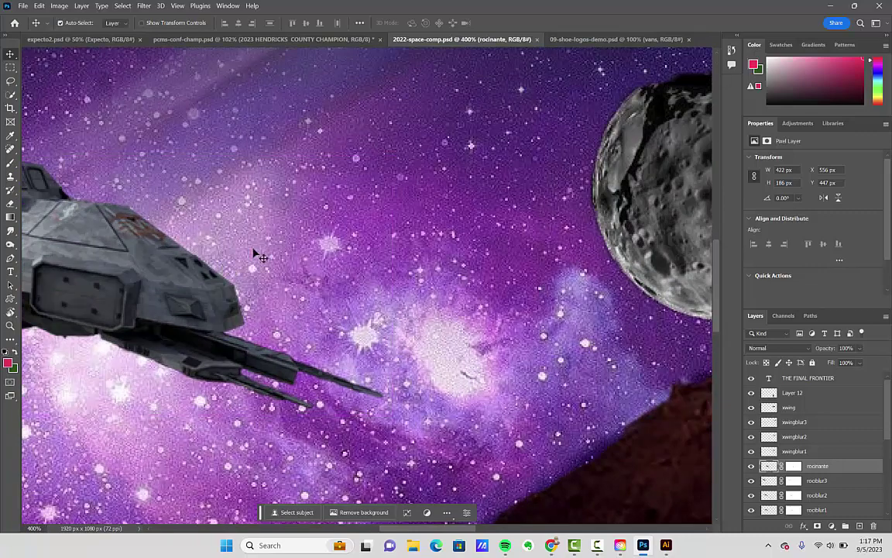
pyautogui.moveTo(179, 255); pyautogui.dragTo(699, 380)
pyautogui.scroll(4, 405, 287)
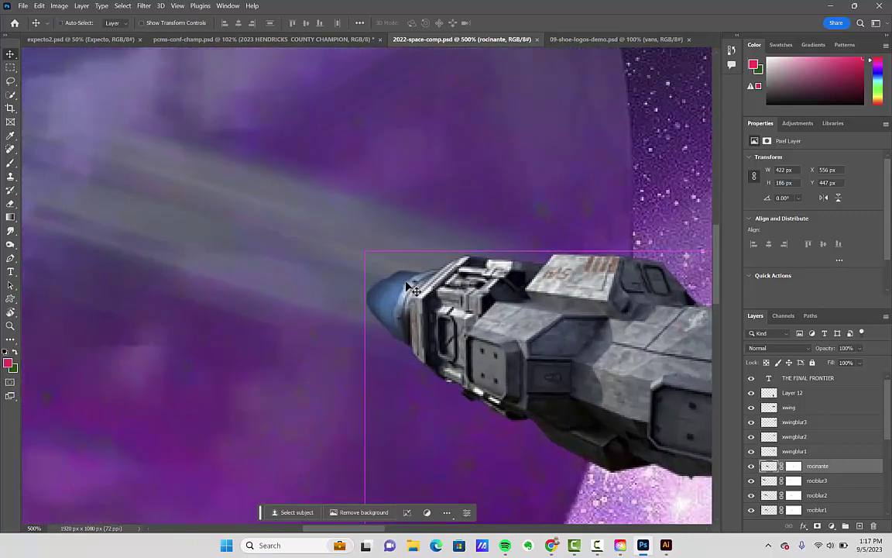
pyautogui.scroll(5, 406, 287)
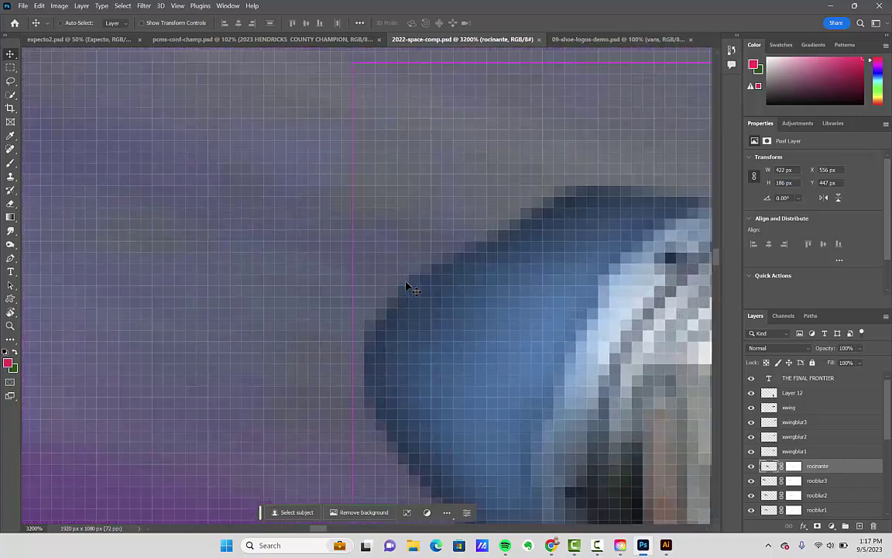
# Examine the coloured pixels around the spaceship's blue engine at 6400%, and fit the whole space composite back in view.
pyautogui.moveTo(565, 378); pyautogui.dragTo(225, 148)
pyautogui.moveTo(412, 252); pyautogui.dragTo(388, 239)
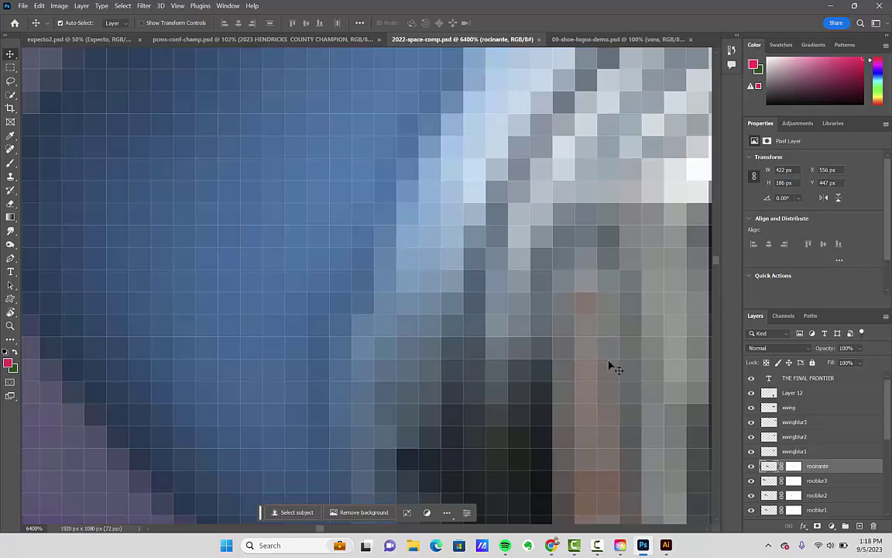
pyautogui.moveTo(577, 365); pyautogui.dragTo(177, 136)
pyautogui.moveTo(342, 285); pyautogui.dragTo(603, 132)
pyautogui.moveTo(273, 249); pyautogui.dragTo(449, 534)
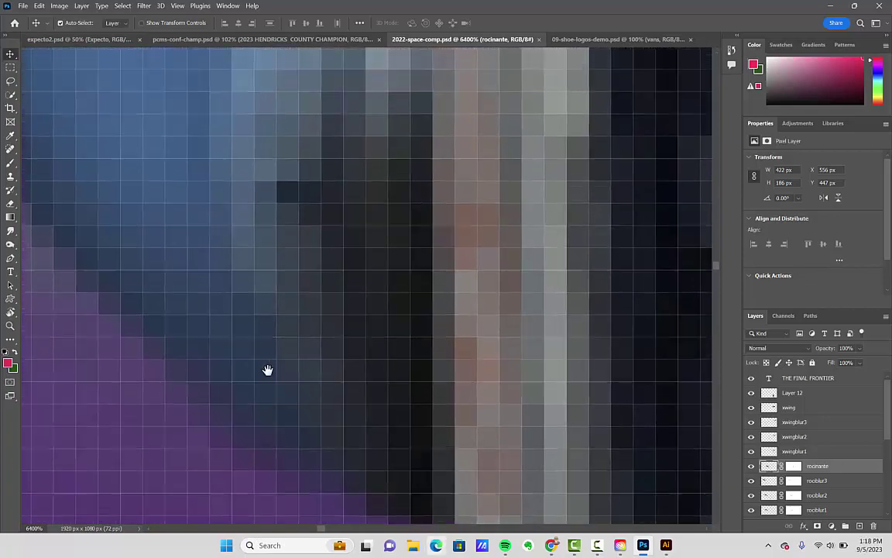
pyautogui.moveTo(283, 341); pyautogui.dragTo(503, 460)
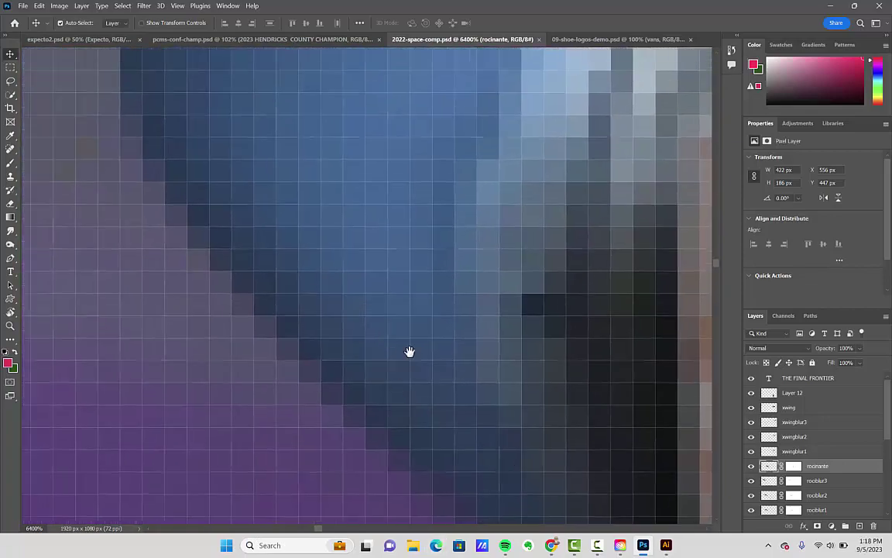
pyautogui.moveTo(408, 353); pyautogui.dragTo(110, 428)
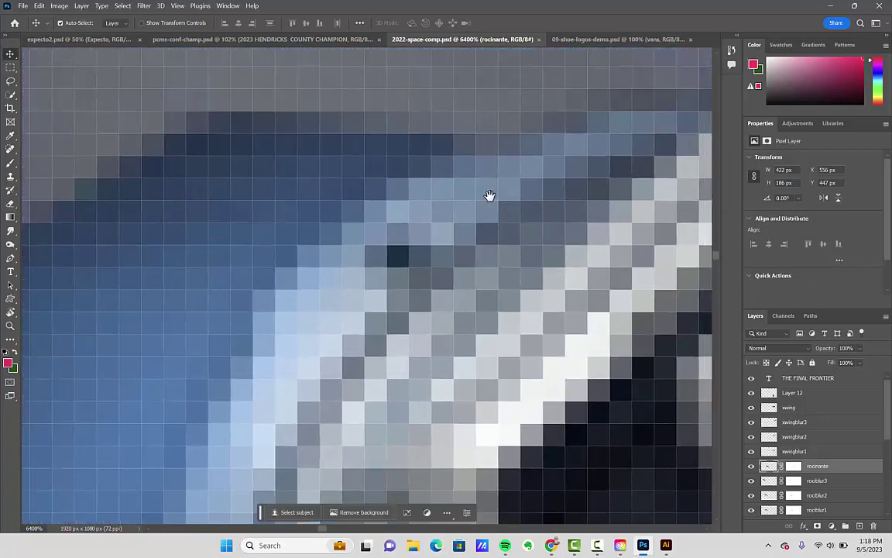
pyautogui.moveTo(491, 195); pyautogui.dragTo(475, 186)
pyautogui.hotkey('ctrl', '0')
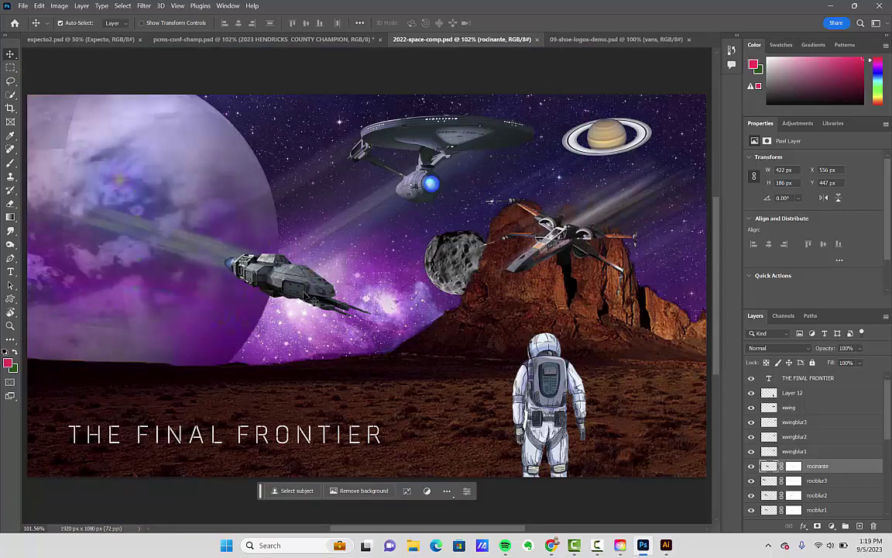
# Switch to Illustrator and magnify the blue spiky monster to 600%, examining its mouth and the spikes below it.
pyautogui.hotkey('alt', 'Tab')
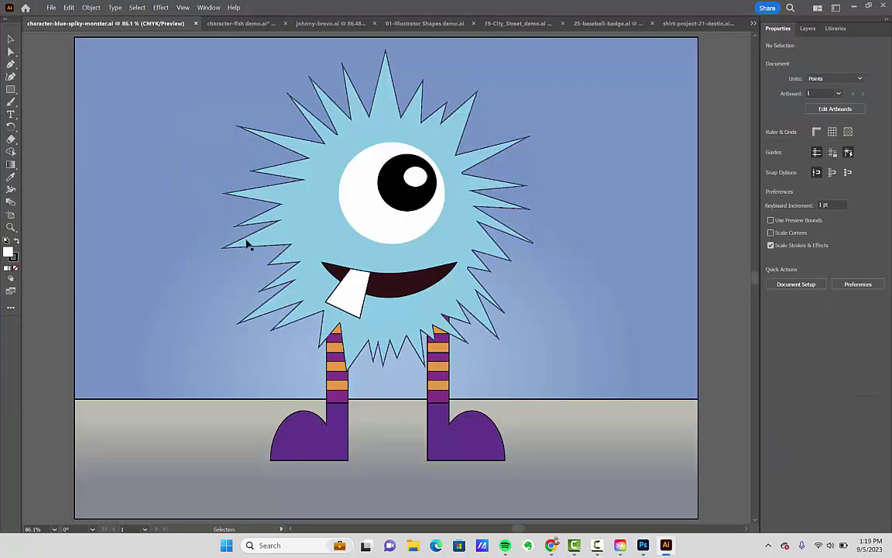
pyautogui.hotkey('ctrl', '=')
pyautogui.hotkey('ctrl', '=')
pyautogui.hotkey('ctrl', '=')
pyautogui.hotkey('ctrl', '=')
pyautogui.hotkey('ctrl', '=')
pyautogui.hotkey('ctrl', '=')
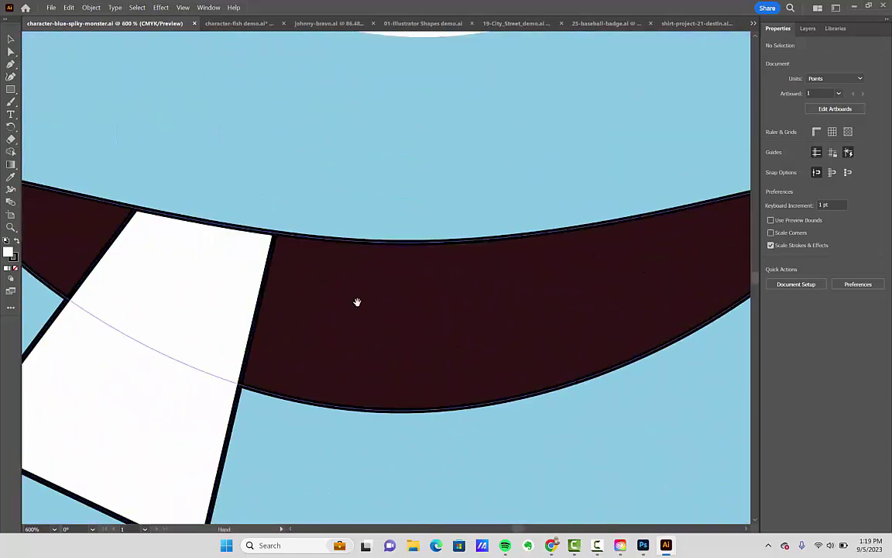
pyautogui.moveTo(357, 301); pyautogui.dragTo(335, 31)
pyautogui.moveTo(504, 314); pyautogui.dragTo(453, 110)
# Magnify the black outline of a lower spike to 17000% and examine its vector edge.
pyautogui.hotkey('ctrl', '=')
pyautogui.hotkey('ctrl', '=')
pyautogui.hotkey('ctrl', '=')
pyautogui.hotkey('ctrl', '=')
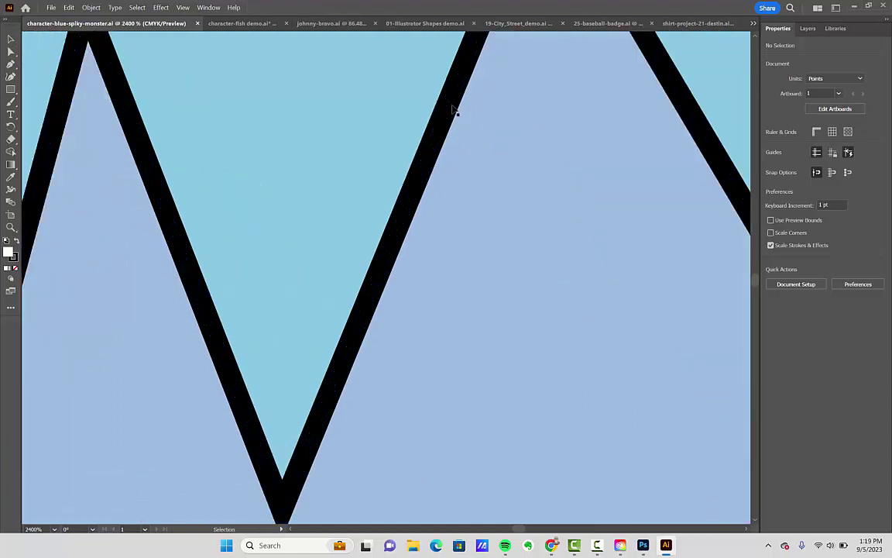
pyautogui.hotkey('ctrl', '=')
pyautogui.hotkey('ctrl', '=')
pyautogui.hotkey('ctrl', '=')
pyautogui.hotkey('ctrl', '=')
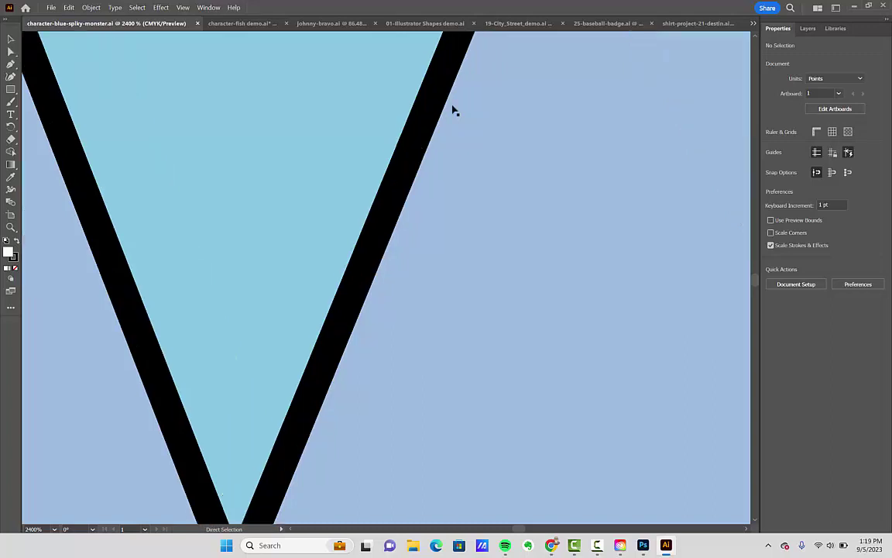
pyautogui.hotkey('ctrl', '=')
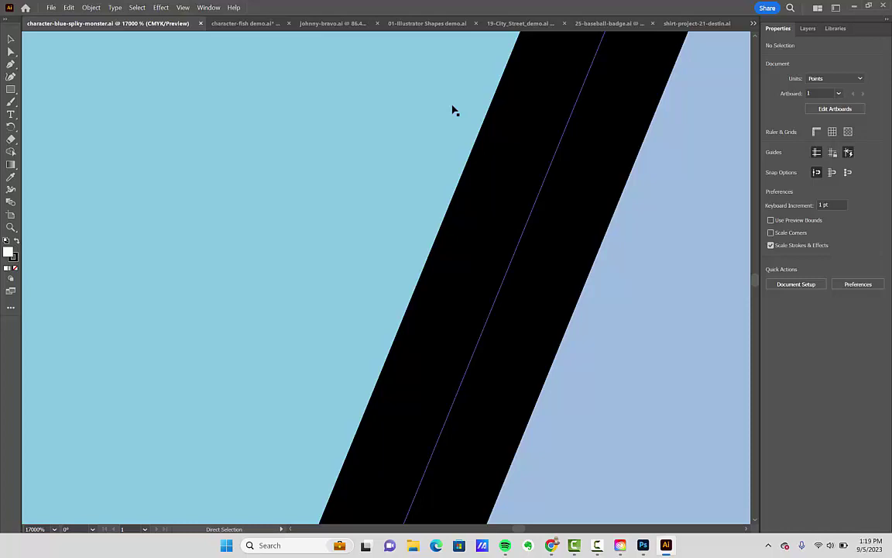
# Zoom back out from the spike and fit the whole monster artboard in view.
pyautogui.hotkey('ctrl', '-')
pyautogui.hotkey('ctrl', '-')
pyautogui.hotkey('ctrl', '-')
pyautogui.hotkey('ctrl', '-')
pyautogui.hotkey('ctrl', '-')
pyautogui.hotkey('ctrl', '-')
pyautogui.hotkey('ctrl', '-')
pyautogui.hotkey('ctrl', '-')
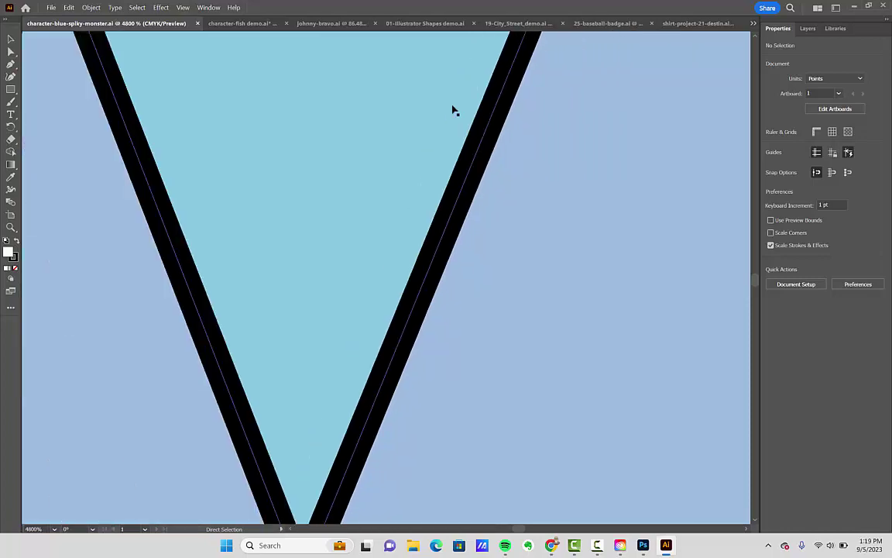
pyautogui.hotkey('ctrl', '-')
pyautogui.hotkey('ctrl', '-')
pyautogui.hotkey('ctrl', '-')
pyautogui.hotkey('ctrl', '-')
pyautogui.hotkey('ctrl', '-')
pyautogui.hotkey('ctrl', '-')
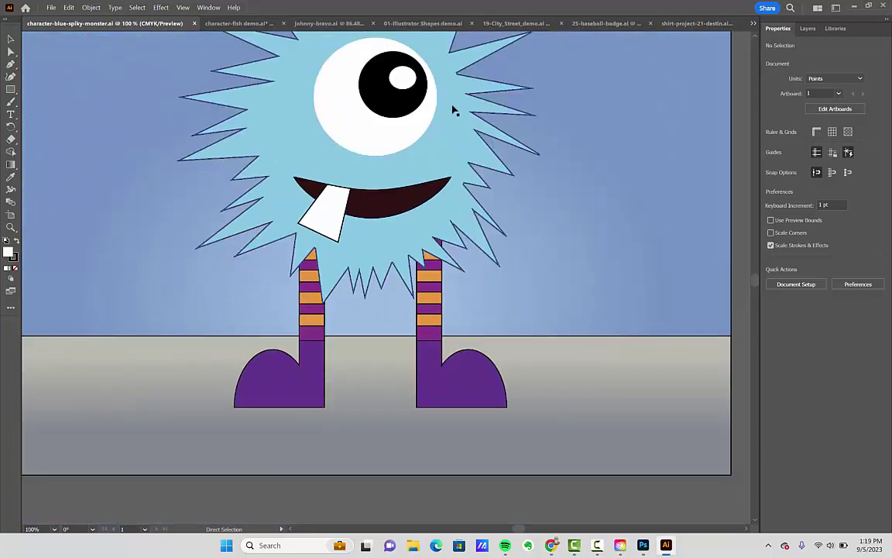
pyautogui.hotkey('ctrl', '0')
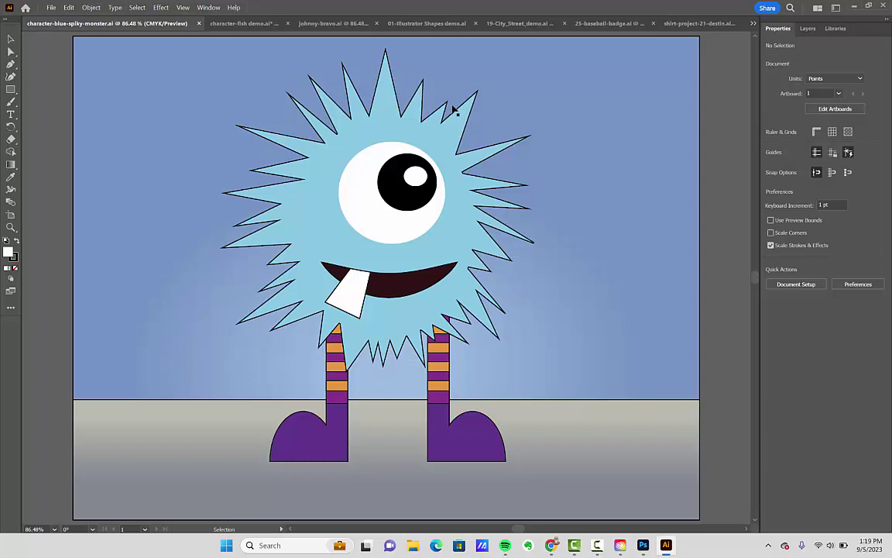
# Compare the space composite in Photoshop with the monster drawing in Illustrator, ending on the Photoshop composite.
pyautogui.hotkey('alt', 'Tab')
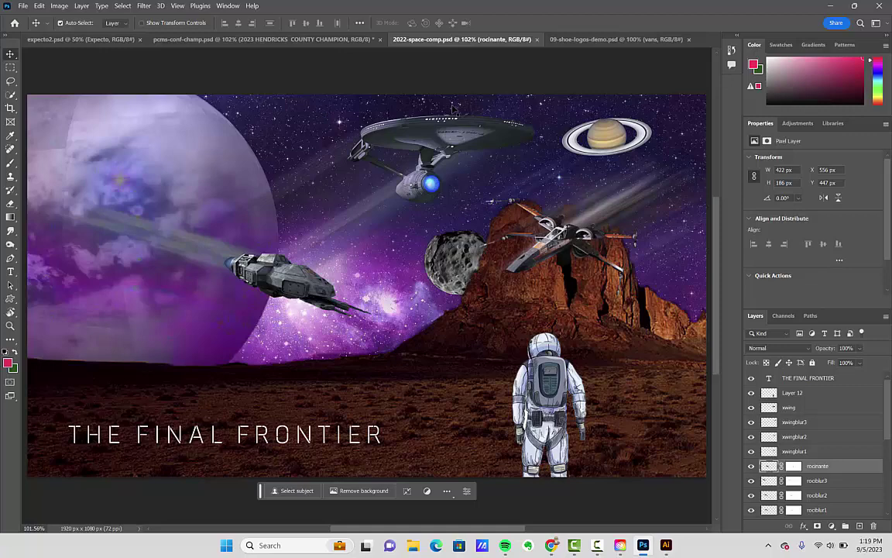
pyautogui.hotkey('alt', 'Tab')
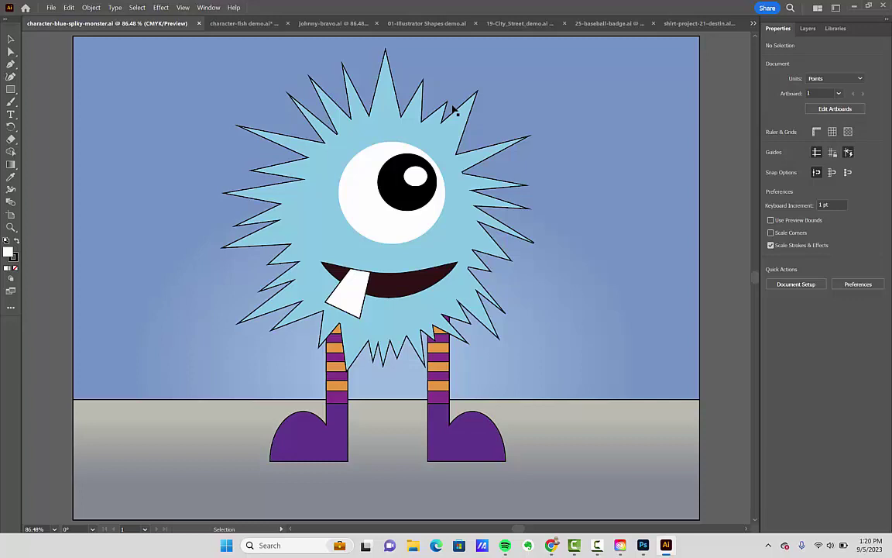
pyautogui.hotkey('alt', 'Tab')
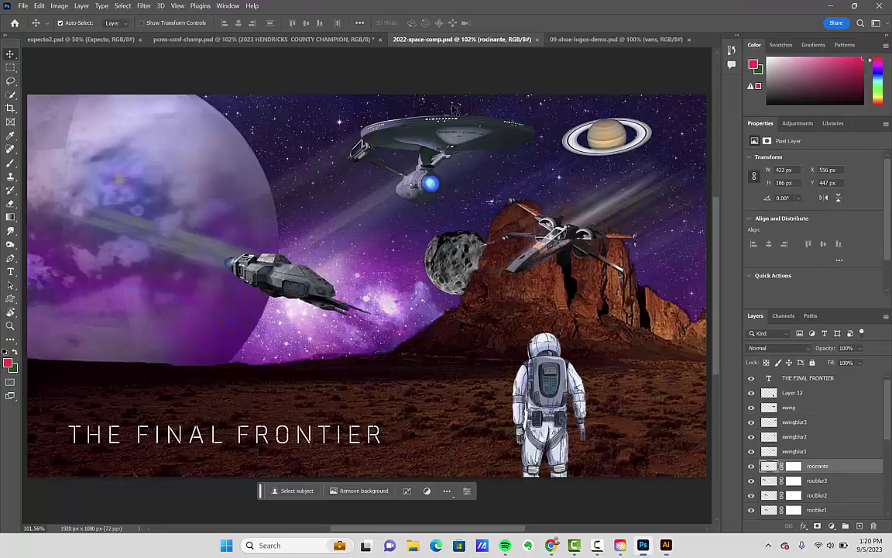
# Quit Photoshop and Illustrator, discarding the changes to pcms-conf-champ.psd and character-fish demo.ai.
pyautogui.click(879, 6)
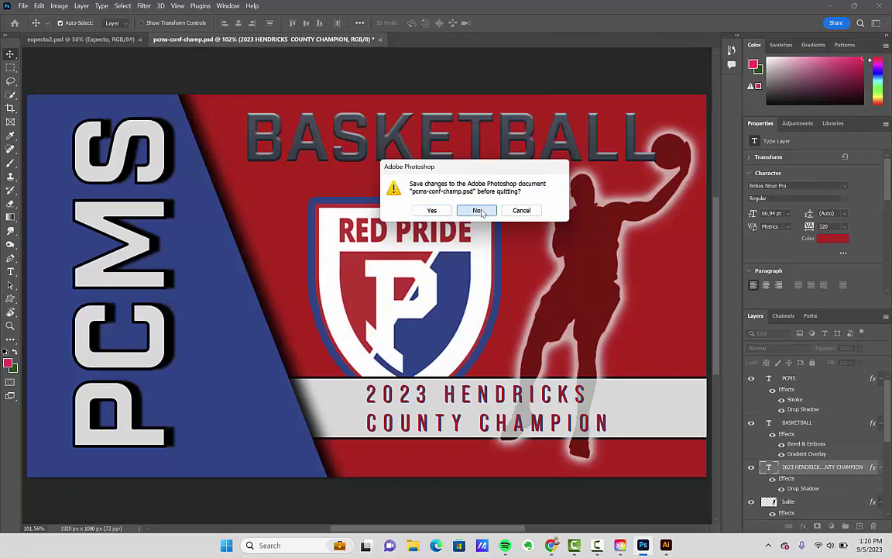
pyautogui.click(477, 211)
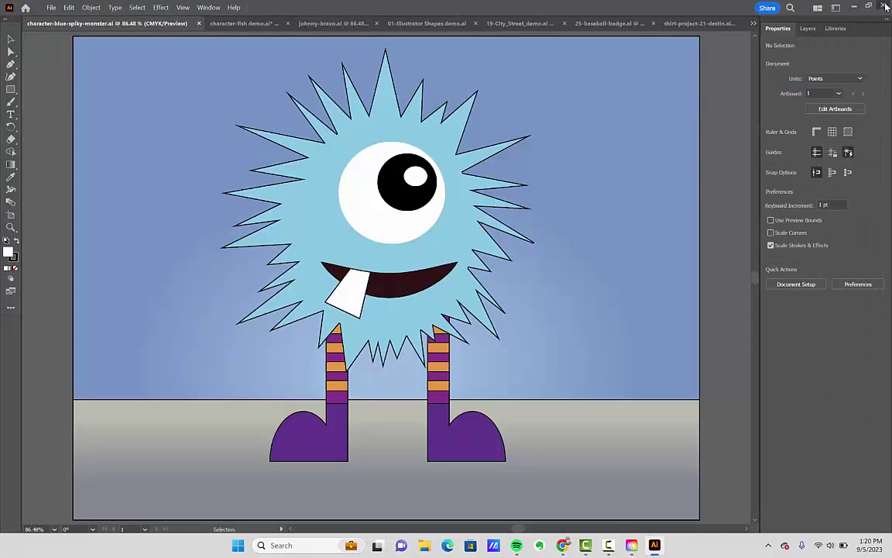
pyautogui.click(887, 6)
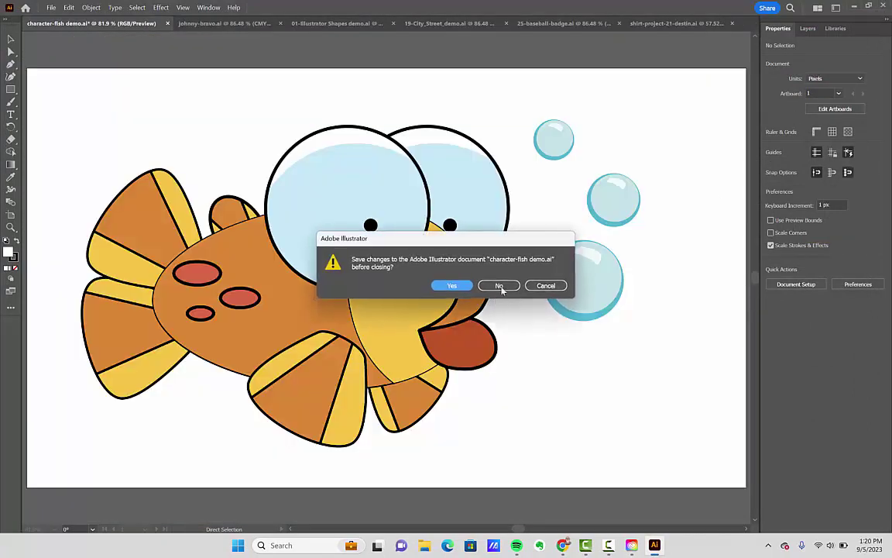
pyautogui.click(501, 286)
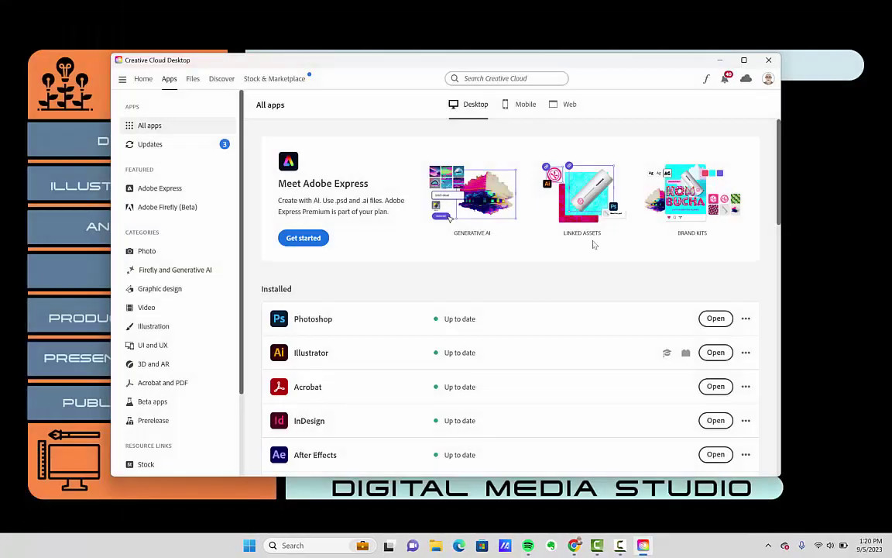
# Move the Creative Cloud Desktop window slightly aside and switch to the Google Classroom Classwork page in Chrome.
pyautogui.moveTo(619, 76)
pyautogui.mouseDown()
pyautogui.moveTo(611, 100)
pyautogui.moveTo(603, 81)
pyautogui.mouseUp()
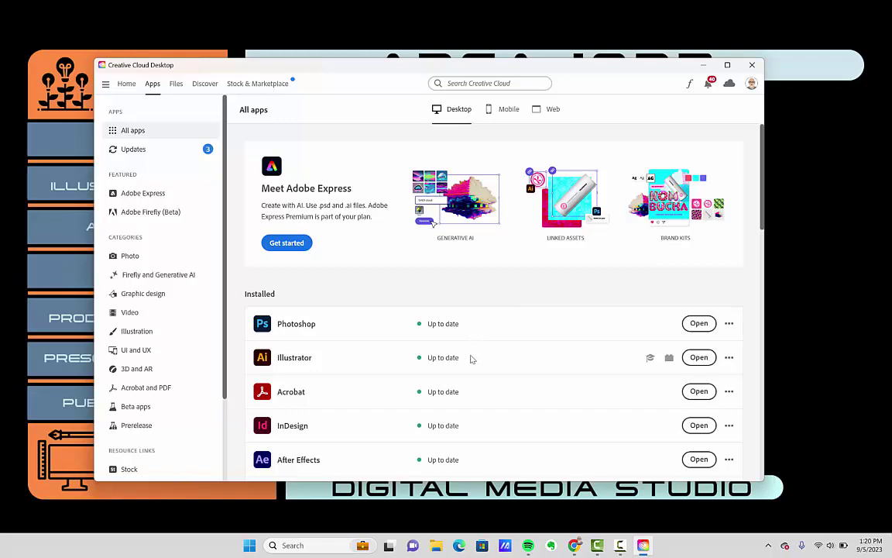
pyautogui.hotkey('alt', 'Tab')
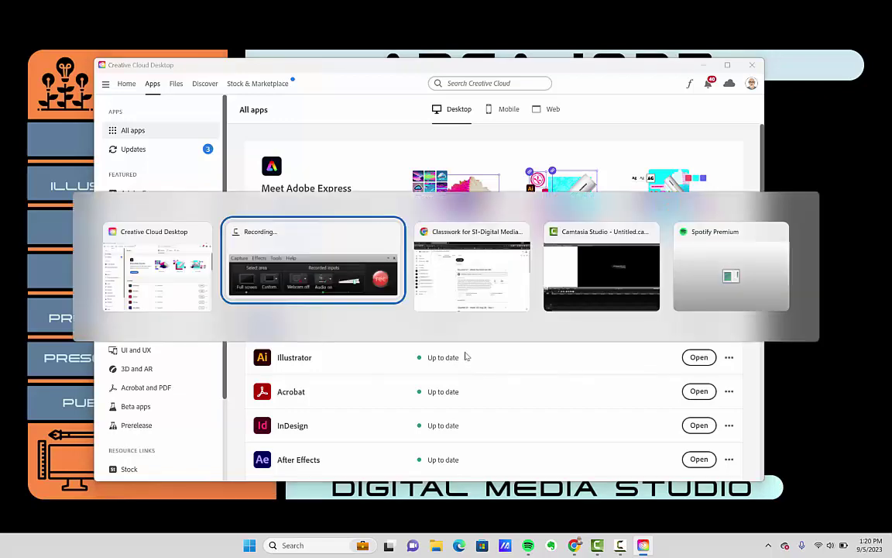
pyautogui.hotkey('alt', 'Tab')
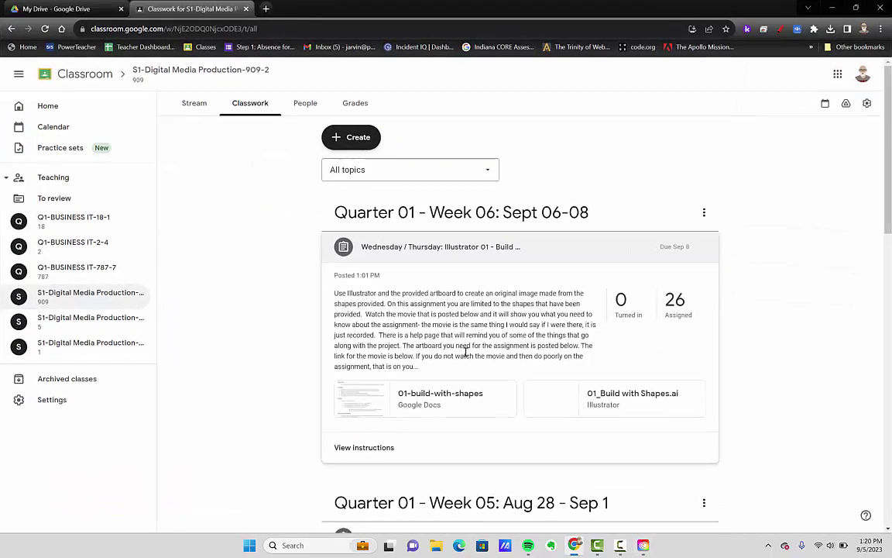
pyautogui.scroll(-1, 575, 380)
pyautogui.scroll(1, 575, 380)
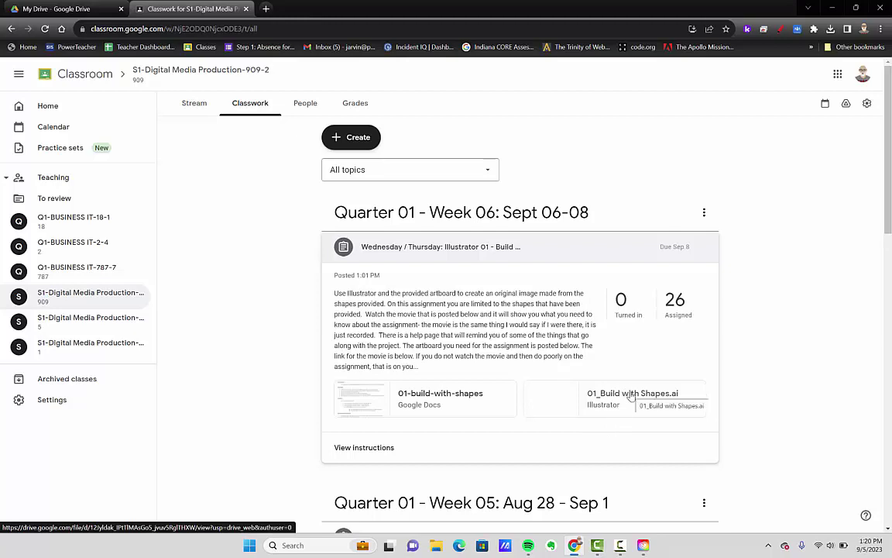
# Examine the Week 06 Illustrator 01 assignment's instructions and attachments enlarged, and restore the page zoom to 100%.
pyautogui.hotkey('ctrl', '+')
pyautogui.hotkey('ctrl', '+')
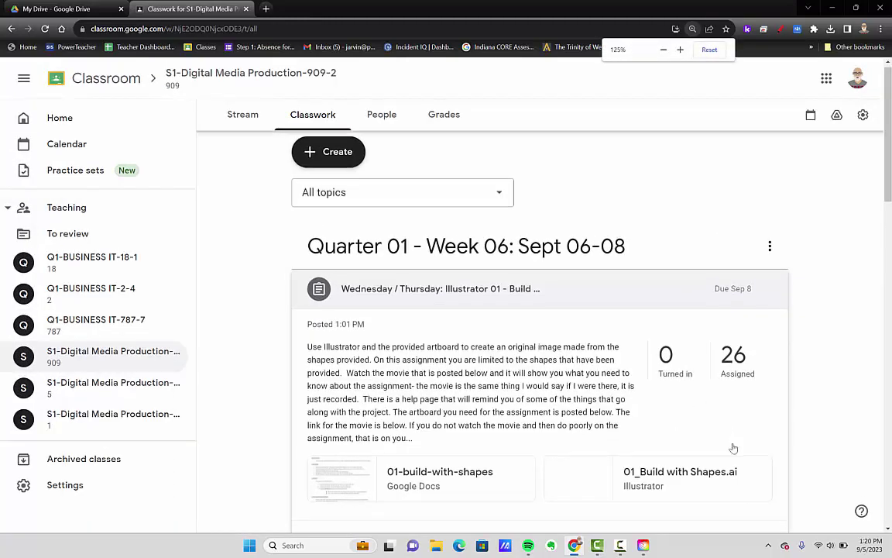
pyautogui.scroll(-2, 728, 442)
pyautogui.hotkey('ctrl', '+')
pyautogui.hotkey('ctrl', '+')
pyautogui.hotkey('ctrl', '+')
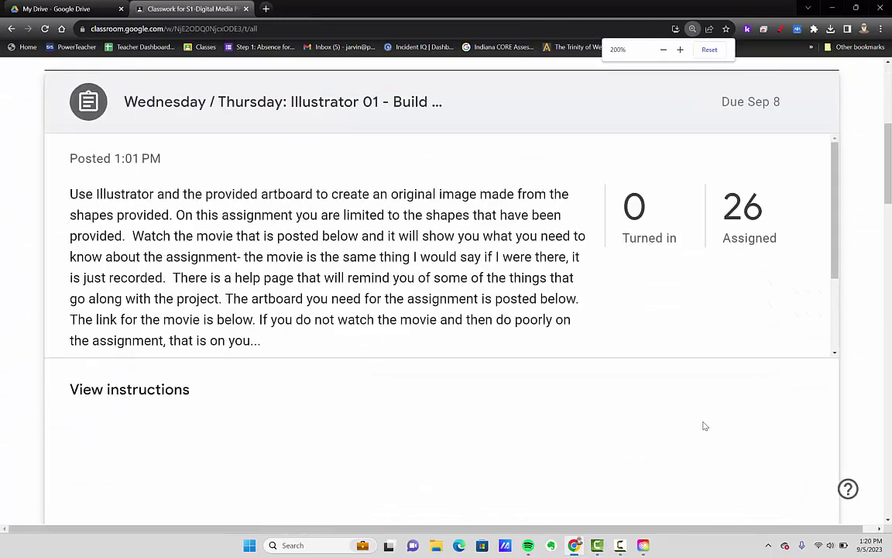
pyautogui.scroll(-3, 693, 428)
pyautogui.scroll(2, 690, 430)
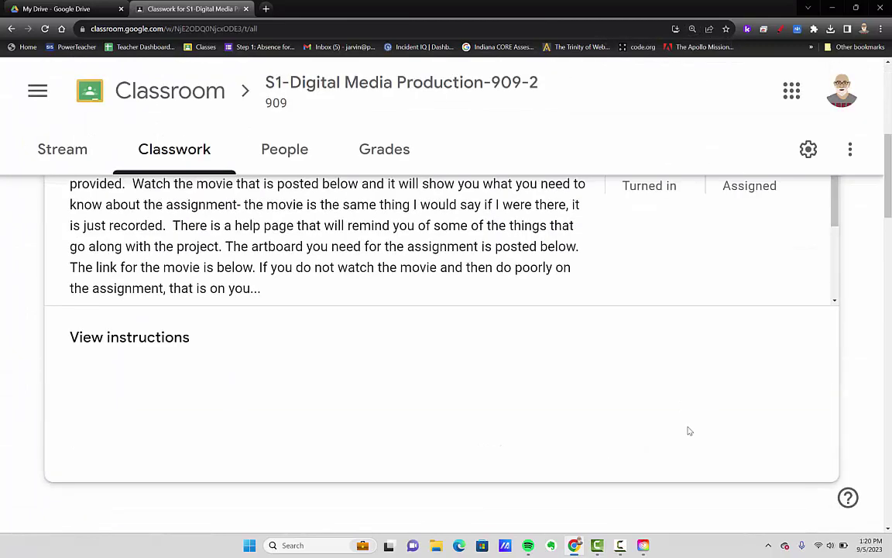
pyautogui.scroll(2, 689, 431)
pyautogui.hotkey('ctrl', '-')
pyautogui.hotkey('ctrl', '-')
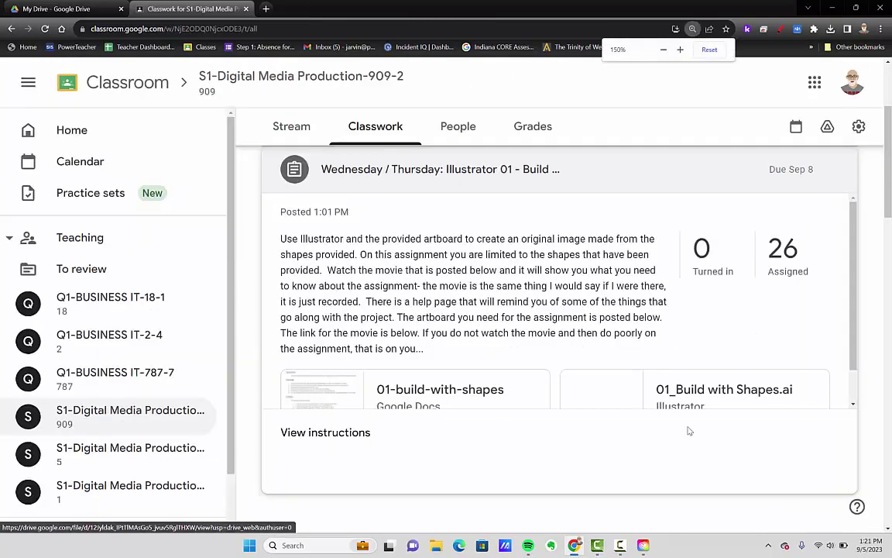
pyautogui.scroll(-1, 692, 399)
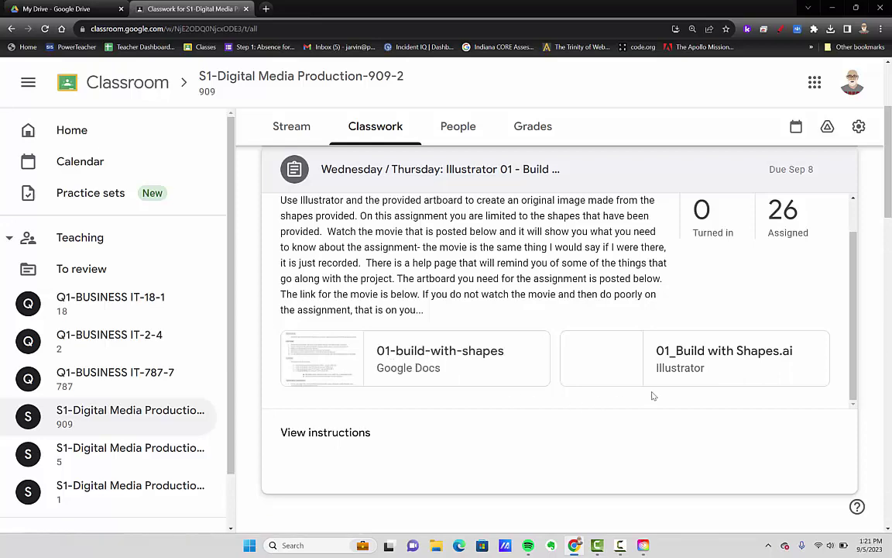
pyautogui.hotkey('ctrl', '0')
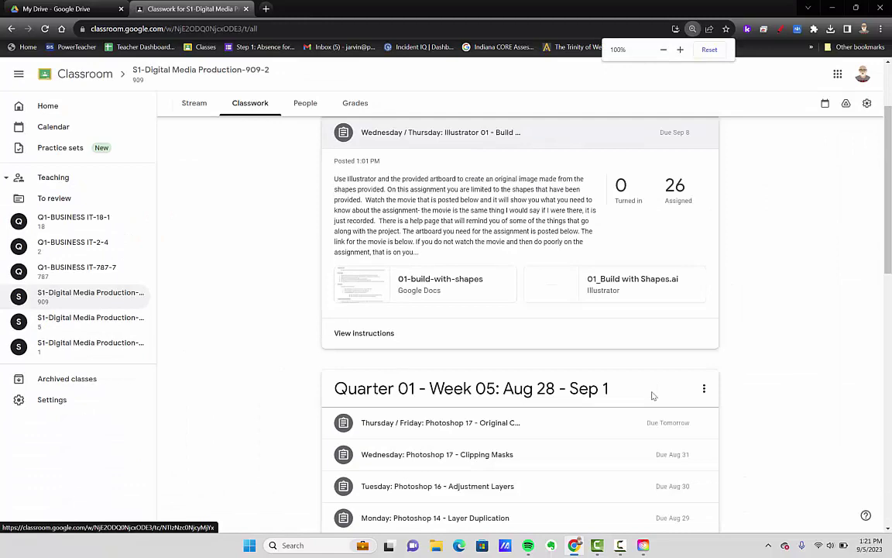
pyautogui.scroll(3, 617, 330)
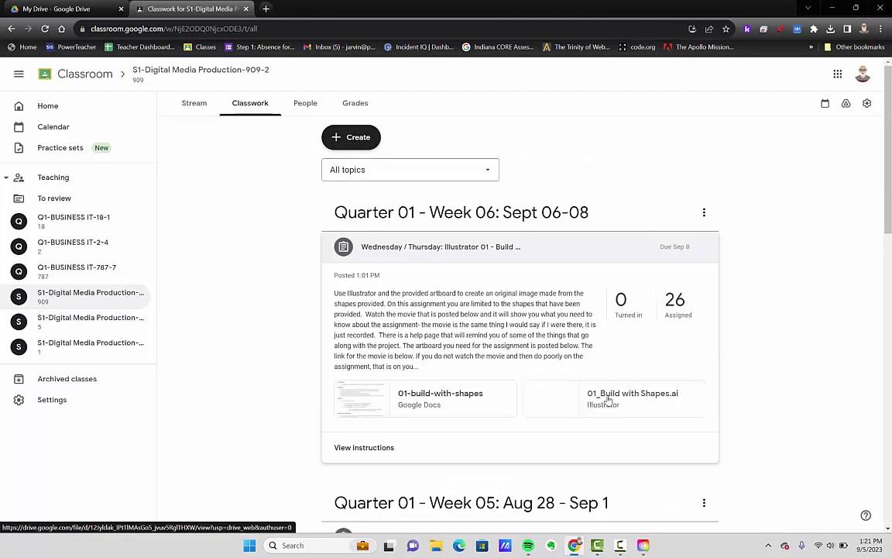
# Open the assignment's 01_Build with Shapes.ai attachment in a new window and download it.
pyautogui.click(650, 401)
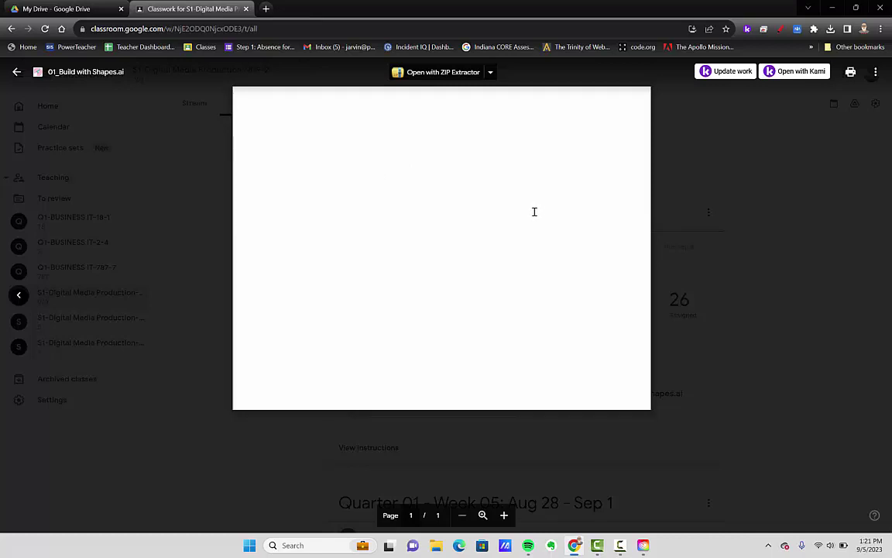
pyautogui.click(876, 72)
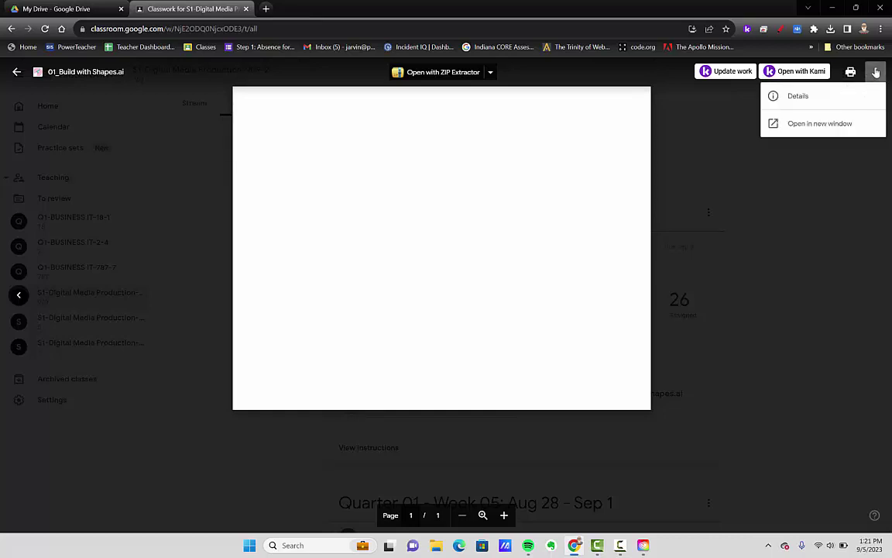
pyautogui.click(813, 124)
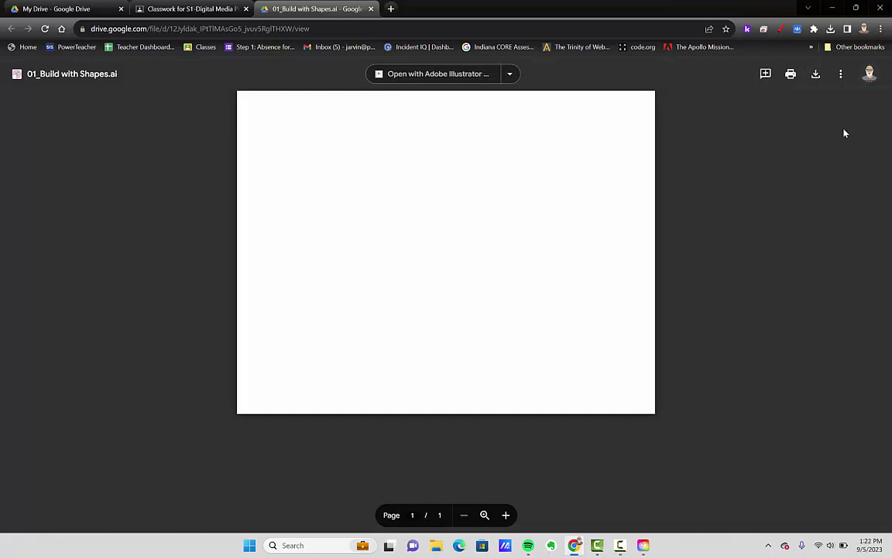
pyautogui.click(815, 74)
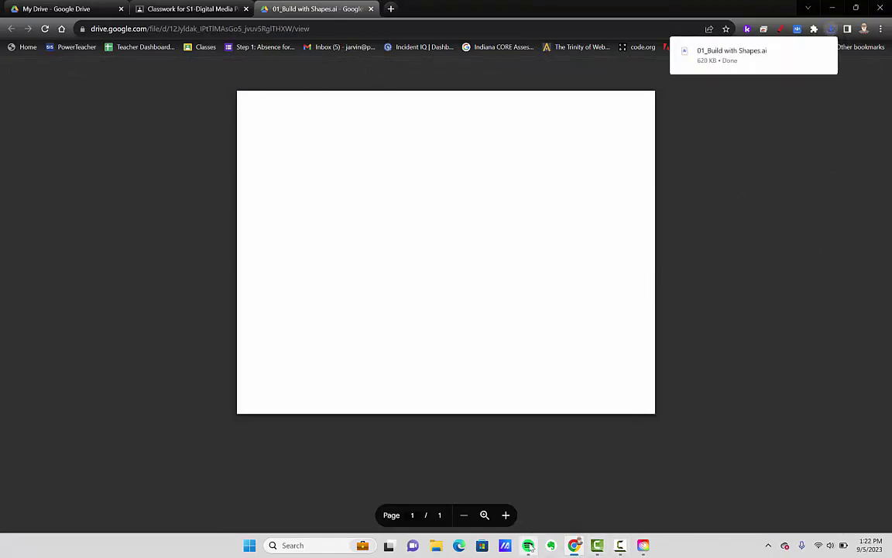
# Switch to Creative Cloud Desktop and launch Illustrator from the installed apps.
pyautogui.click(642, 545)
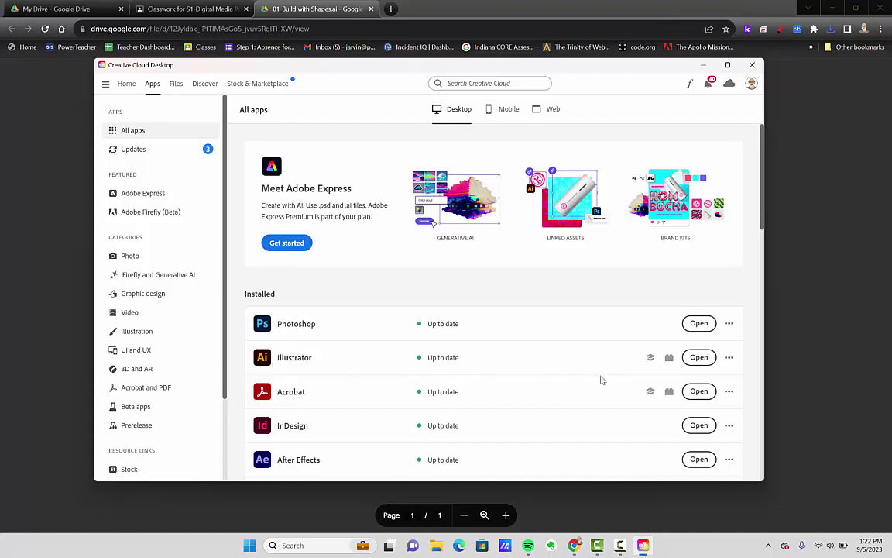
pyautogui.click(696, 324)
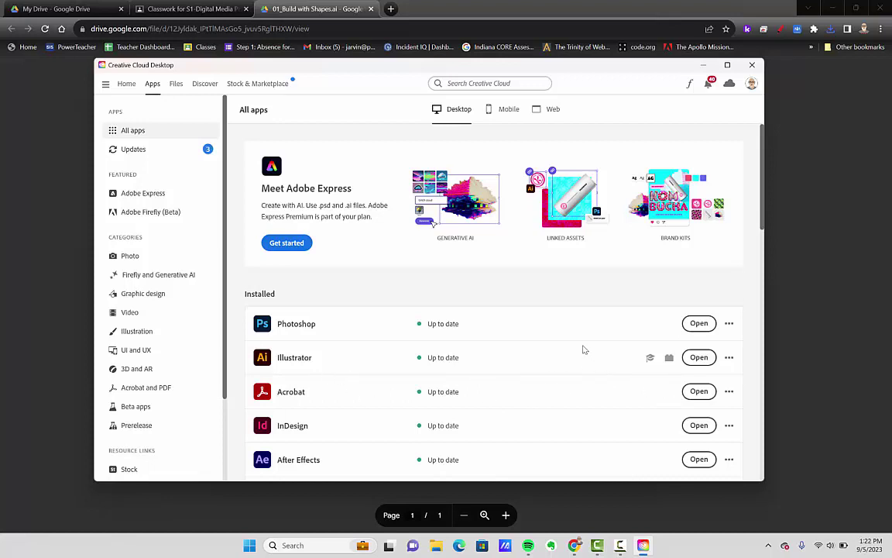
pyautogui.click(699, 357)
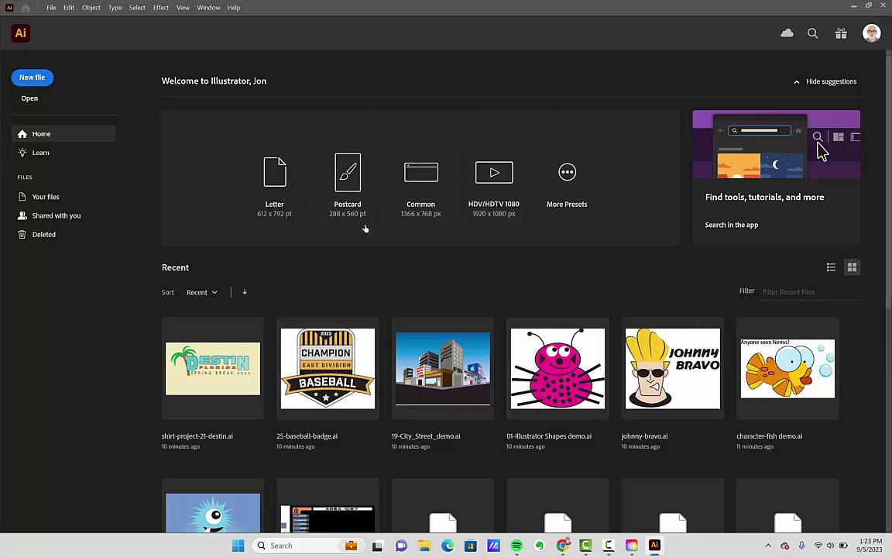
# Open the 01_Build with Shapes artwork file from the Downloads folder.
pyautogui.click(29, 98)
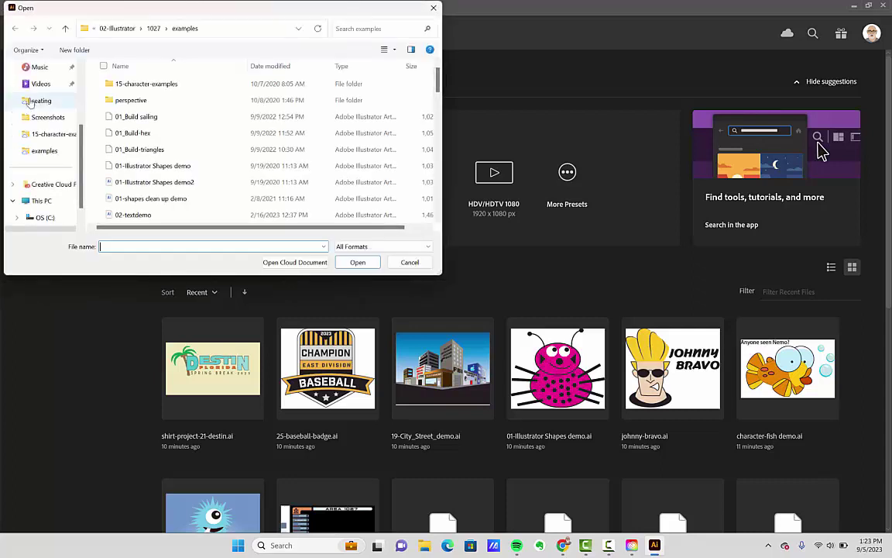
pyautogui.scroll(-2, 55, 180)
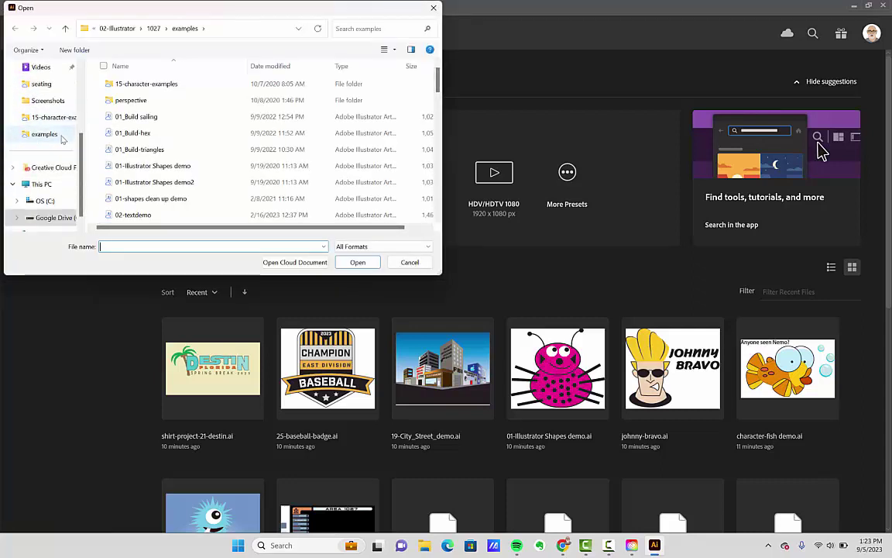
pyautogui.scroll(3, 70, 179)
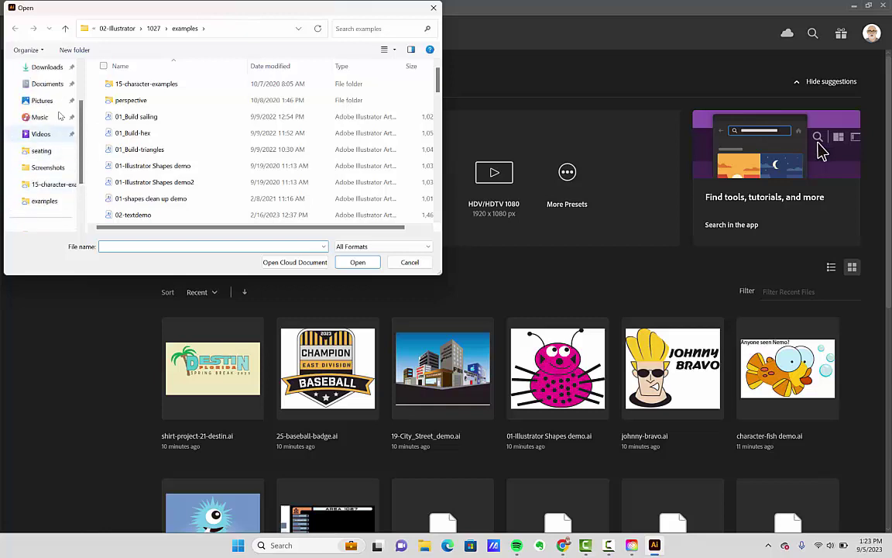
pyautogui.click(43, 66)
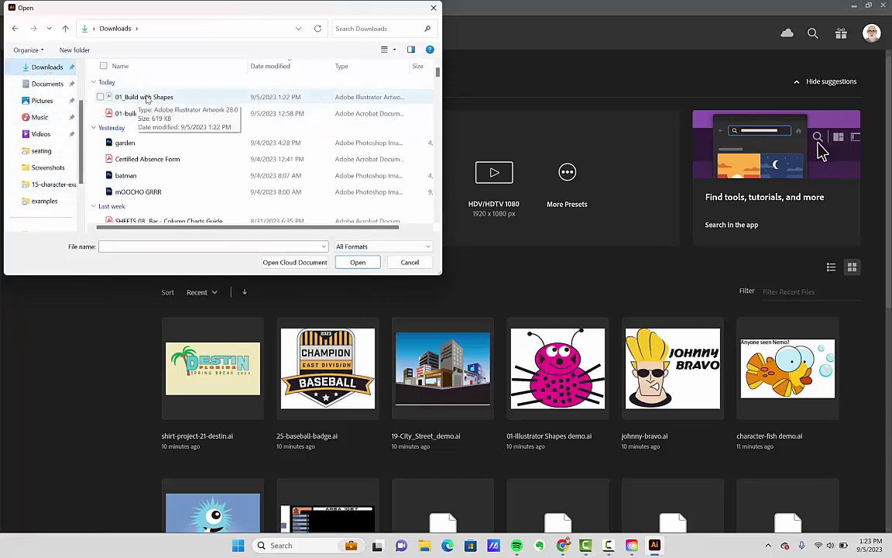
pyautogui.click(154, 102)
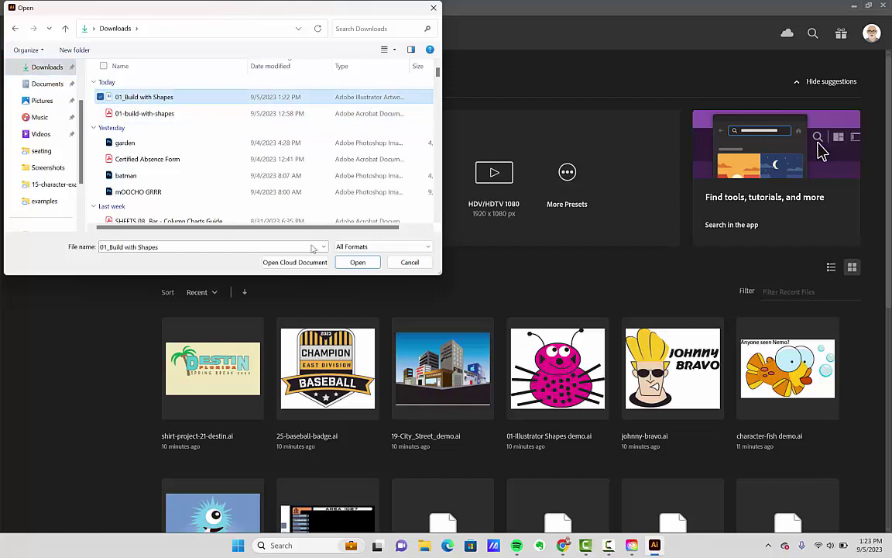
pyautogui.click(360, 263)
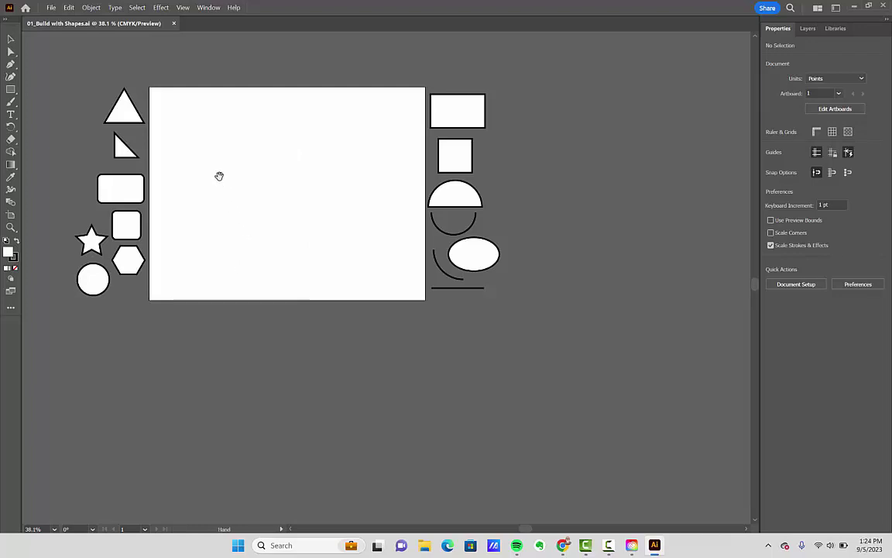
# Move the star from beside the artboard onto its upper-left area with the Selection tool.
pyautogui.moveTo(229, 195); pyautogui.dragTo(293, 241)
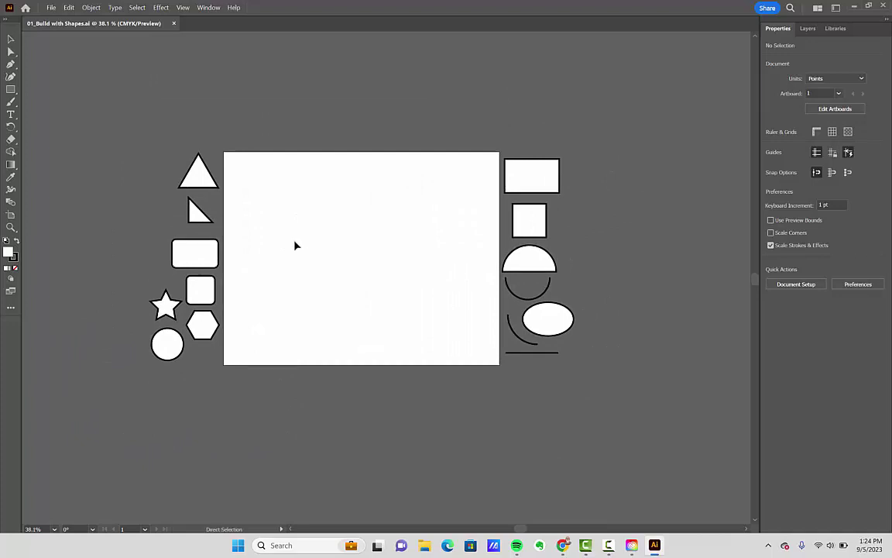
pyautogui.hotkey('ctrl', '+')
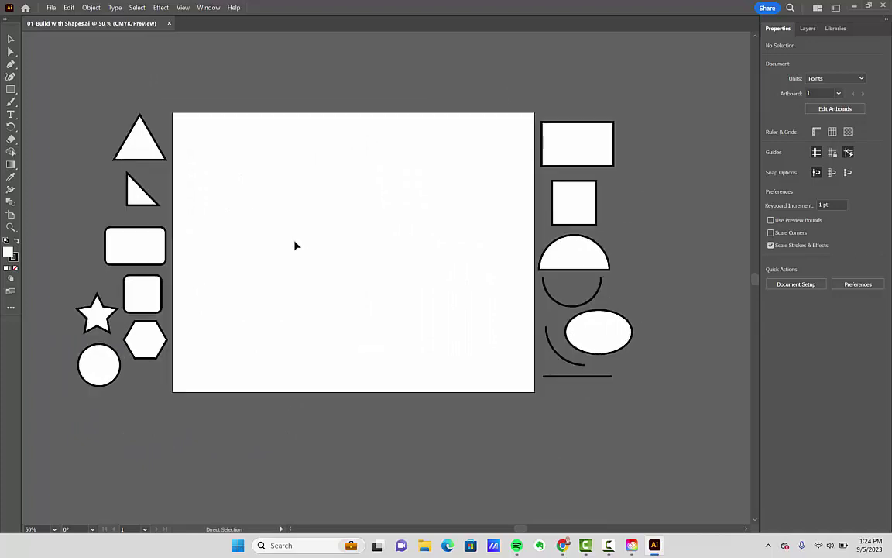
pyautogui.hotkey('ctrl', '+')
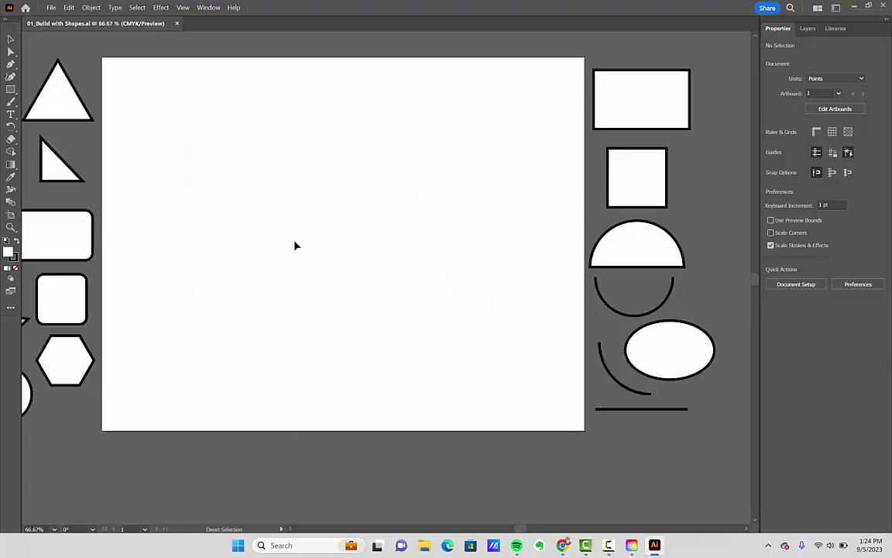
pyautogui.hotkey('ctrl', '-')
pyautogui.press('v')
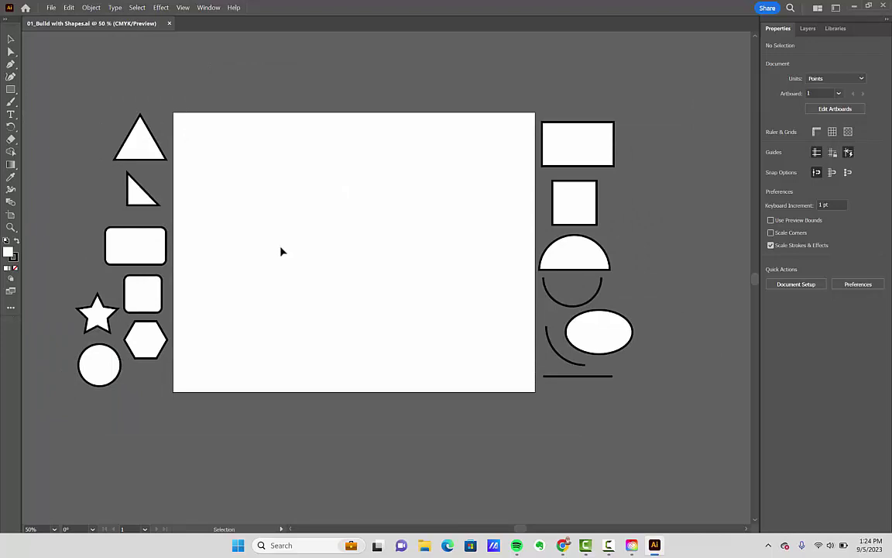
pyautogui.moveTo(292, 243); pyautogui.dragTo(310, 248)
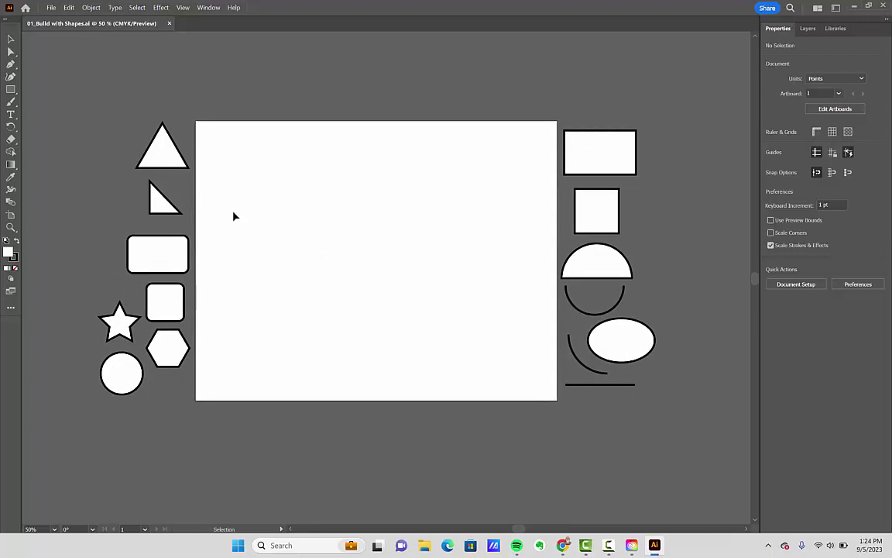
pyautogui.moveTo(300, 225)
pyautogui.mouseDown()
pyautogui.moveTo(263, 215)
pyautogui.moveTo(313, 255)
pyautogui.moveTo(296, 234)
pyautogui.mouseUp()
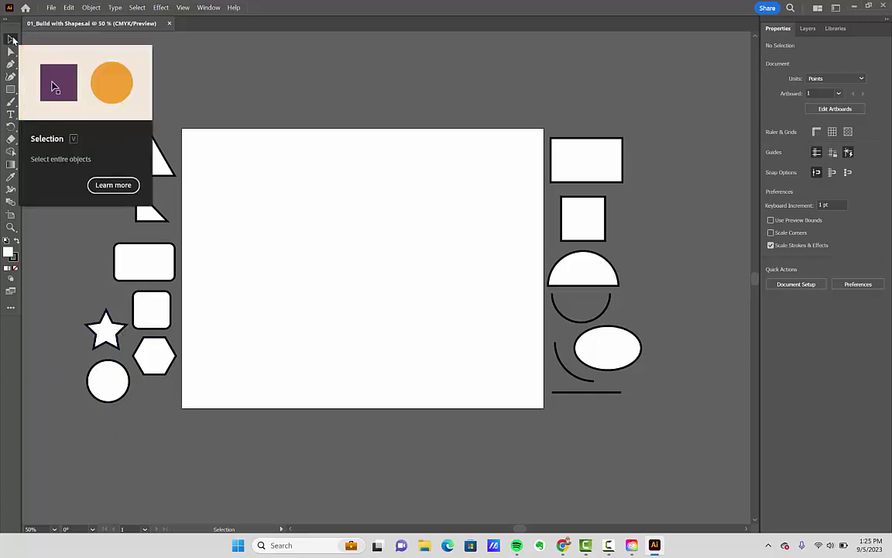
pyautogui.moveTo(99, 335); pyautogui.dragTo(351, 261)
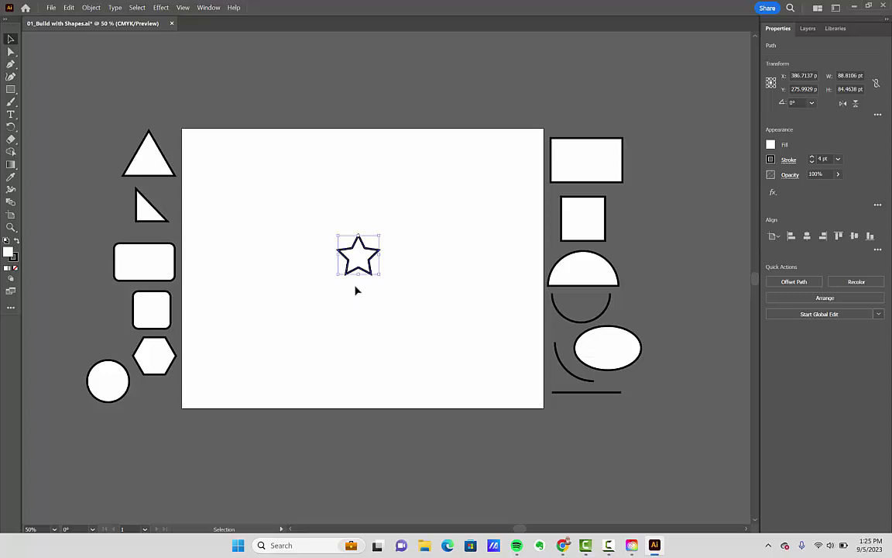
pyautogui.moveTo(356, 257); pyautogui.dragTo(296, 223)
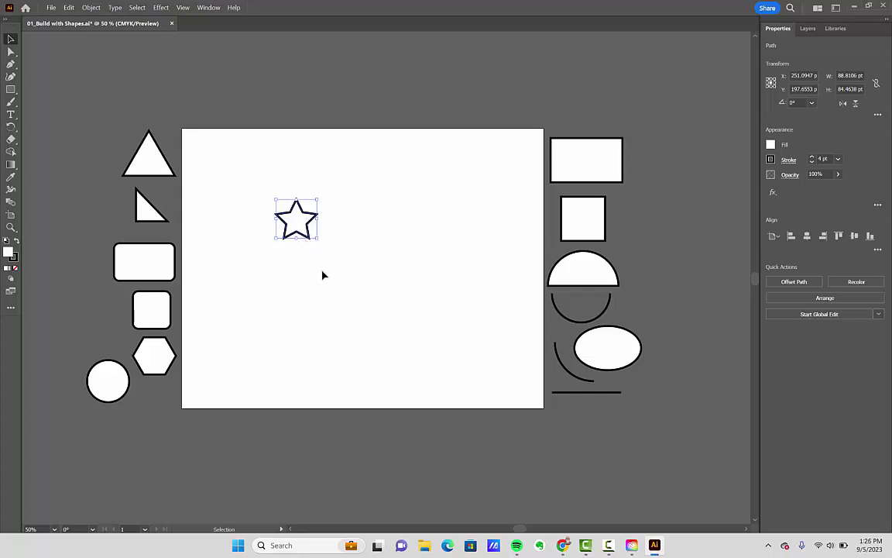
# Scale the star up proportionally to about 233 by 222 pt and place it near the artboard's centre.
pyautogui.moveTo(317, 240); pyautogui.dragTo(401, 301)
pyautogui.moveTo(339, 260); pyautogui.dragTo(396, 217)
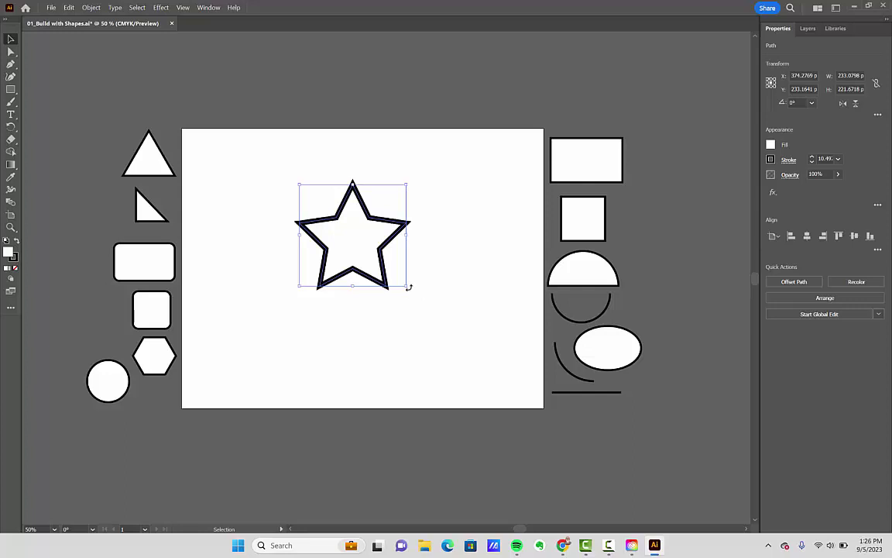
pyautogui.moveTo(410, 287); pyautogui.dragTo(424, 299)
pyautogui.press('a')
pyautogui.hotkey('ctrl', 'z')
pyautogui.press('v')
pyautogui.moveTo(378, 252)
pyautogui.mouseDown()
pyautogui.moveTo(328, 265)
pyautogui.moveTo(381, 246)
pyautogui.mouseUp()
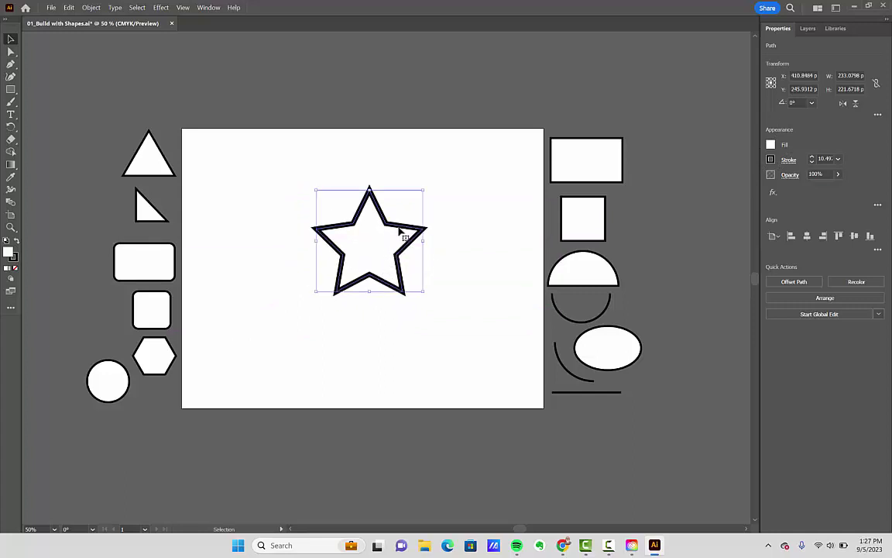
# Fill the star with yellow and move it slightly so it is centred horizontally on the artboard.
pyautogui.click(771, 146)
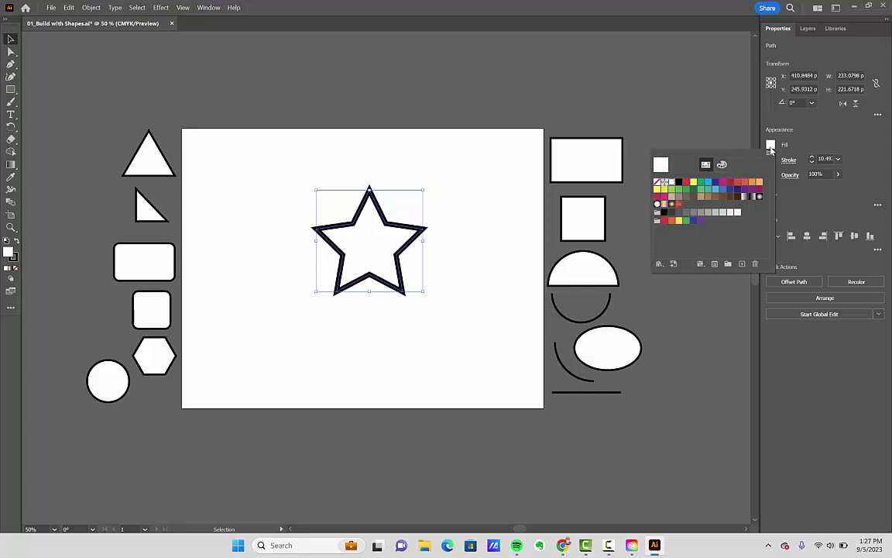
pyautogui.click(695, 183)
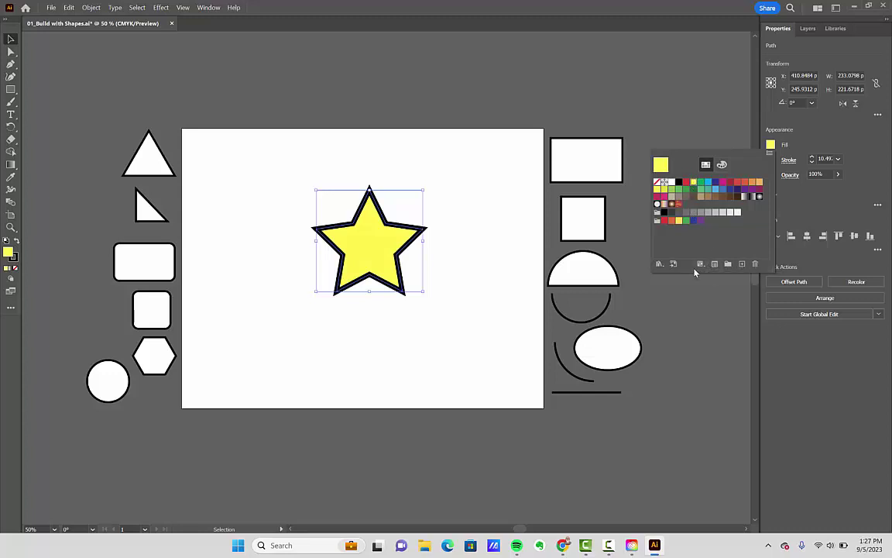
pyautogui.click(799, 144)
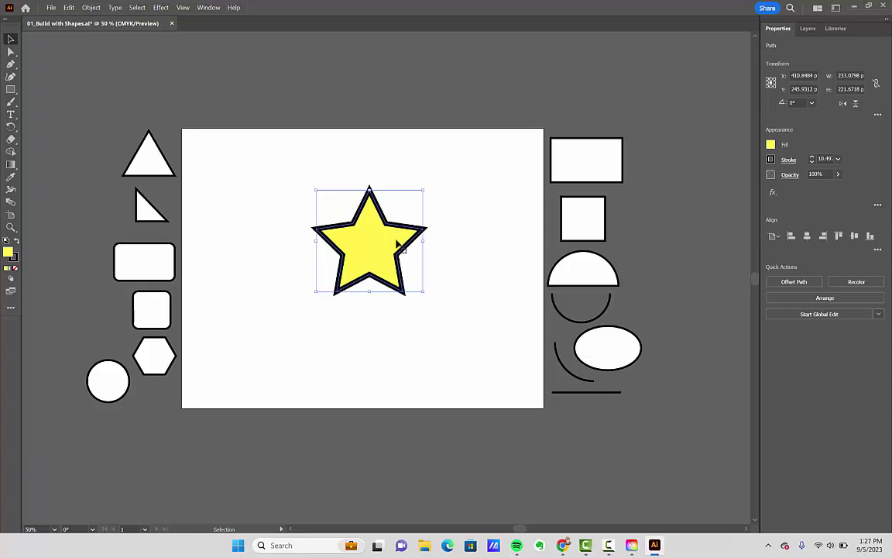
pyautogui.moveTo(376, 239)
pyautogui.mouseDown()
pyautogui.moveTo(366, 258)
pyautogui.moveTo(367, 233)
pyautogui.mouseUp()
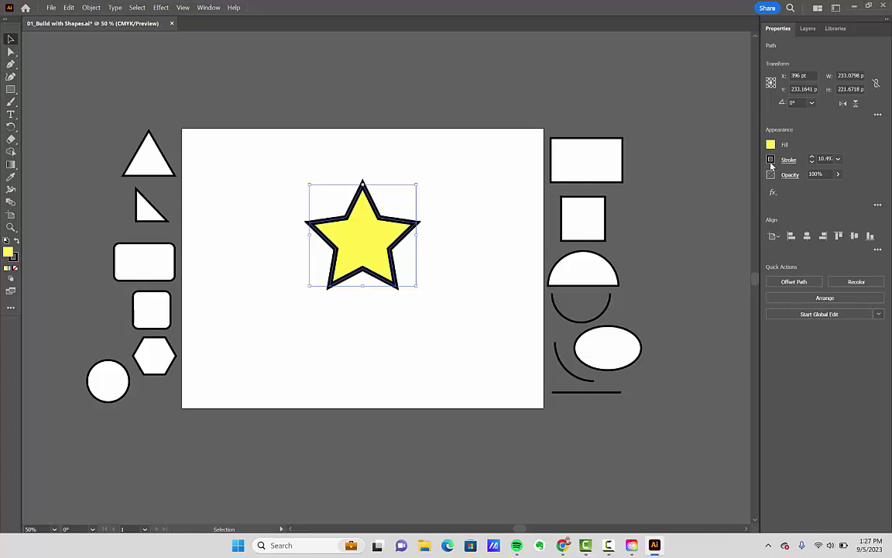
# Thicken the star's stroke in increments up to 43 pt.
pyautogui.click(813, 159)
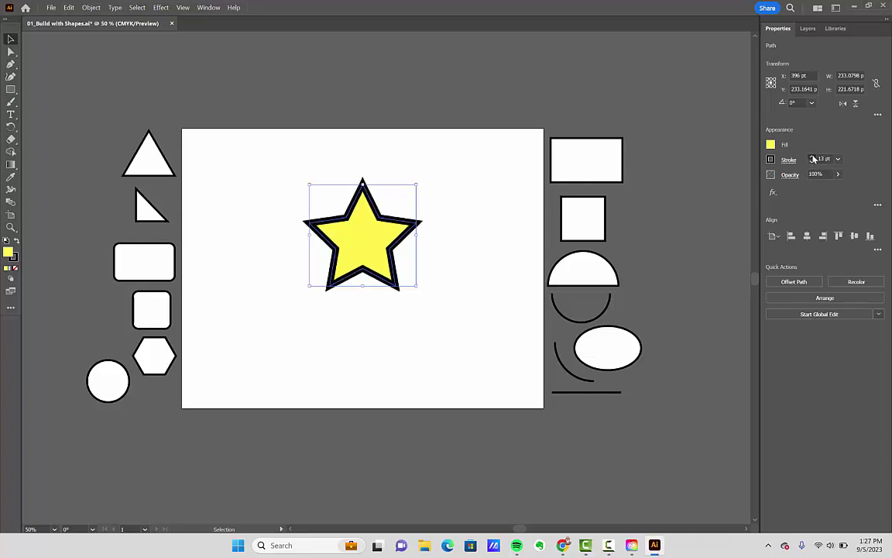
pyautogui.click(813, 159)
pyautogui.click(813, 159)
pyautogui.click(813, 159)
pyautogui.click(813, 159)
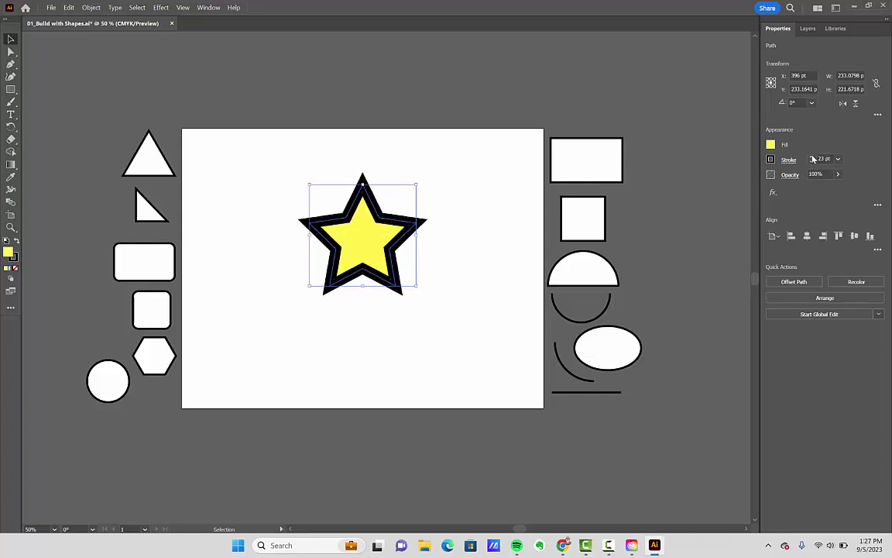
pyautogui.click(813, 158)
pyautogui.click(813, 159)
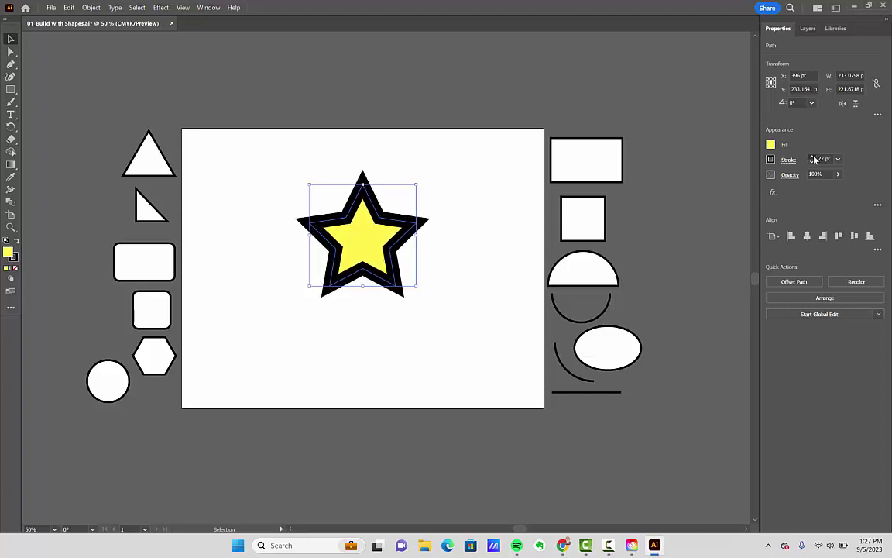
pyautogui.click(813, 159)
pyautogui.click(813, 159)
pyautogui.click(813, 159)
pyautogui.click(813, 158)
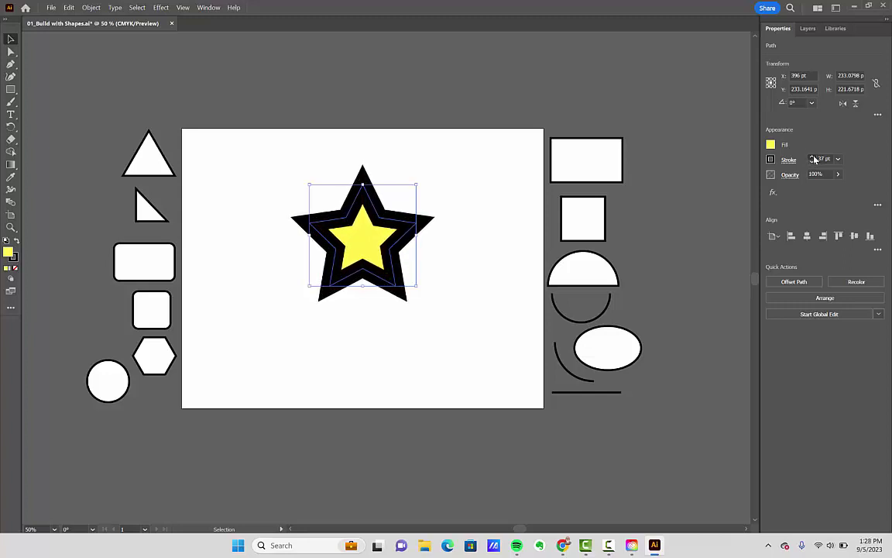
pyautogui.click(813, 158)
pyautogui.click(813, 159)
pyautogui.click(813, 159)
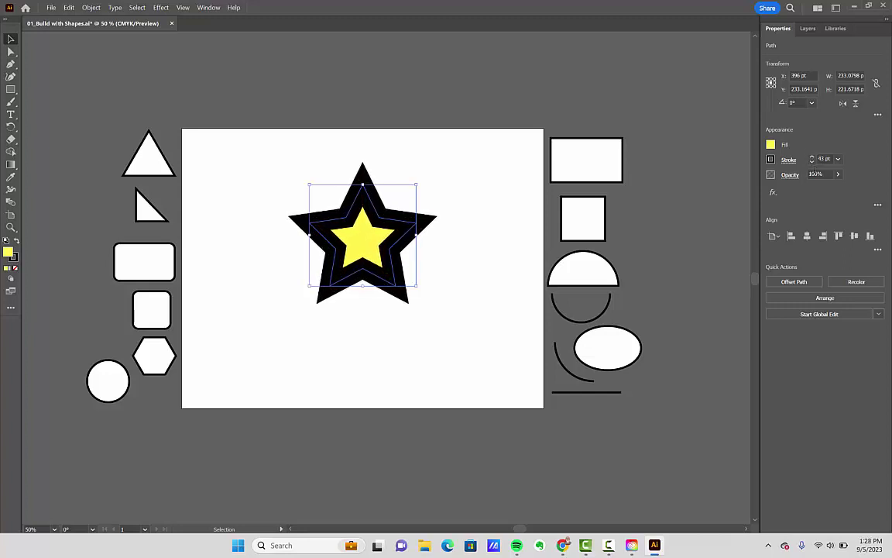
# Set the star's stroke weight to the 5 pt preset.
pyautogui.click(838, 158)
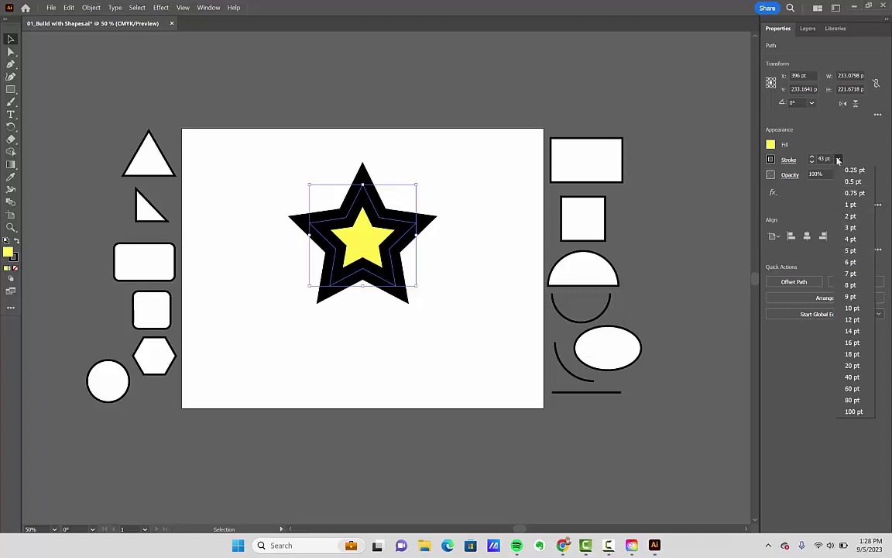
pyautogui.click(852, 250)
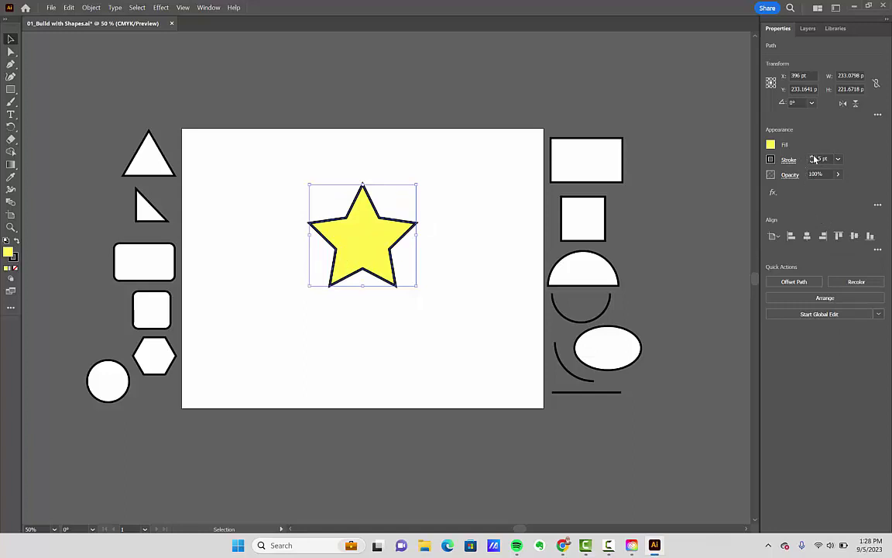
# Try magenta and red stroke colours on the star, and restore the black stroke.
pyautogui.click(771, 160)
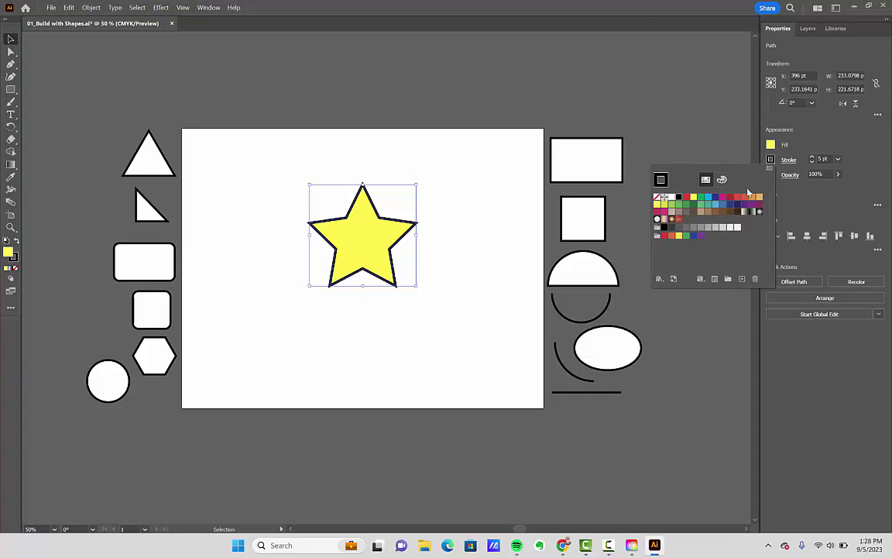
pyautogui.click(724, 198)
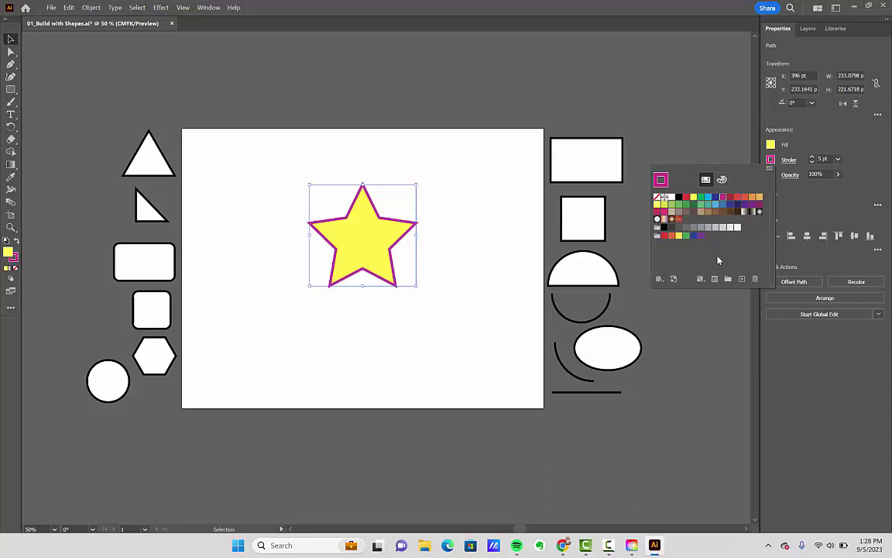
pyautogui.click(688, 198)
pyautogui.click(671, 196)
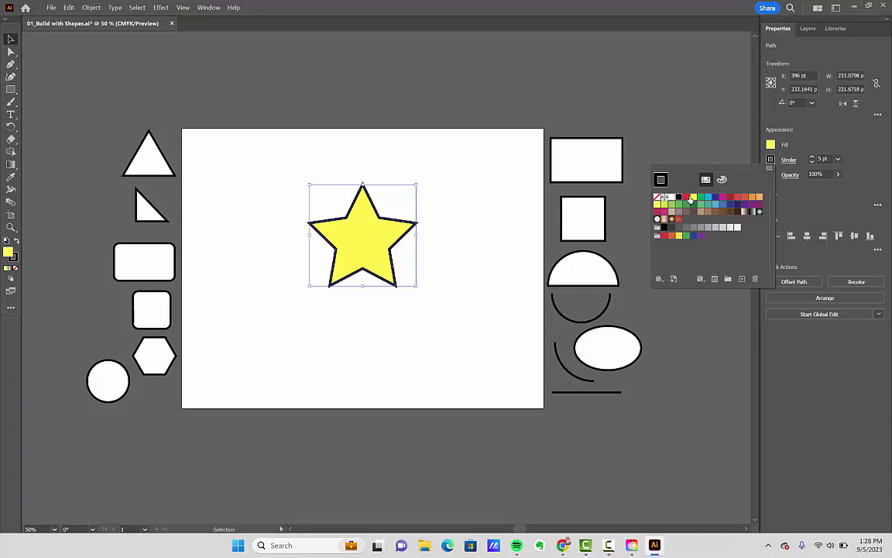
pyautogui.click(803, 146)
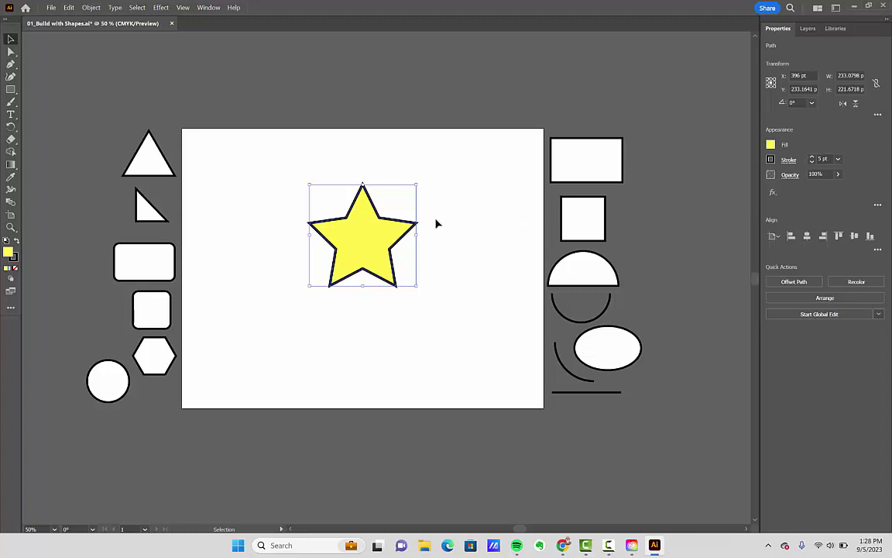
# Move the yellow star to the artboard's upper-left area and place a duplicate to its right at the same height.
pyautogui.moveTo(358, 239); pyautogui.dragTo(326, 219)
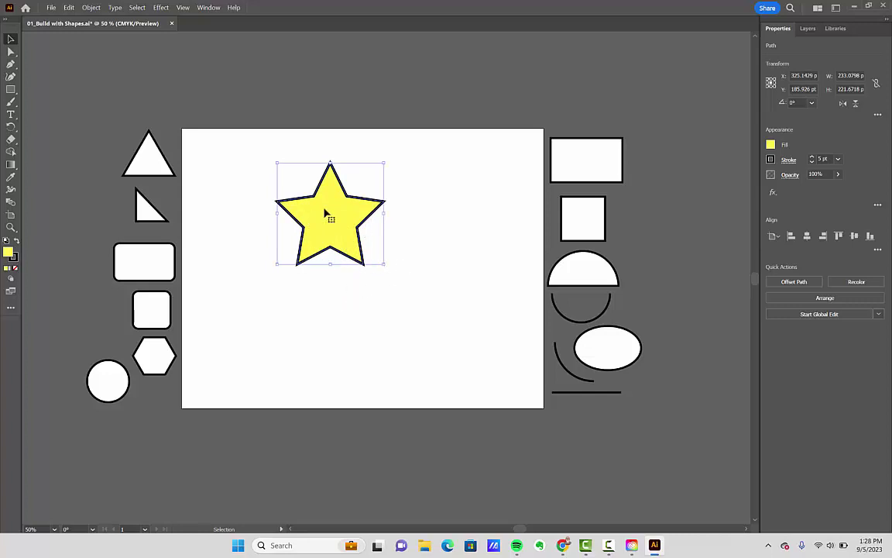
pyautogui.moveTo(327, 211); pyautogui.dragTo(312, 237)
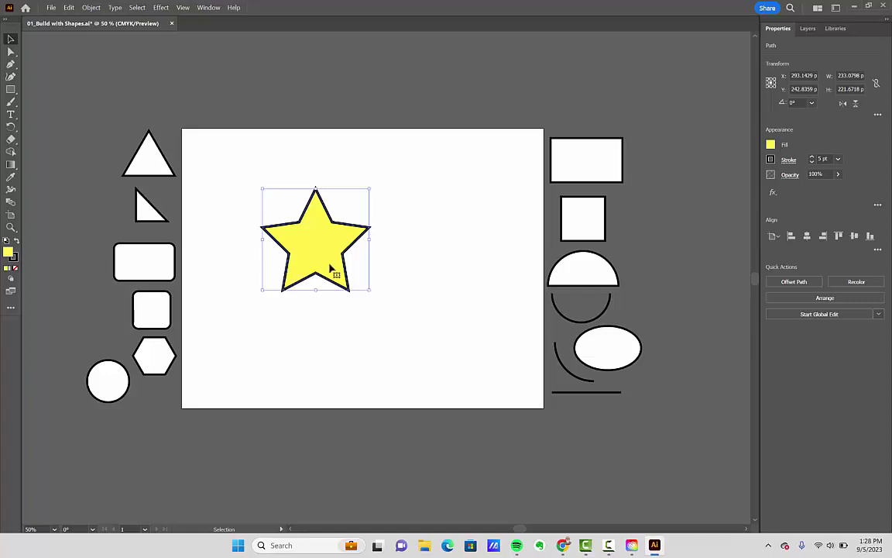
pyautogui.moveTo(327, 247); pyautogui.dragTo(270, 221)
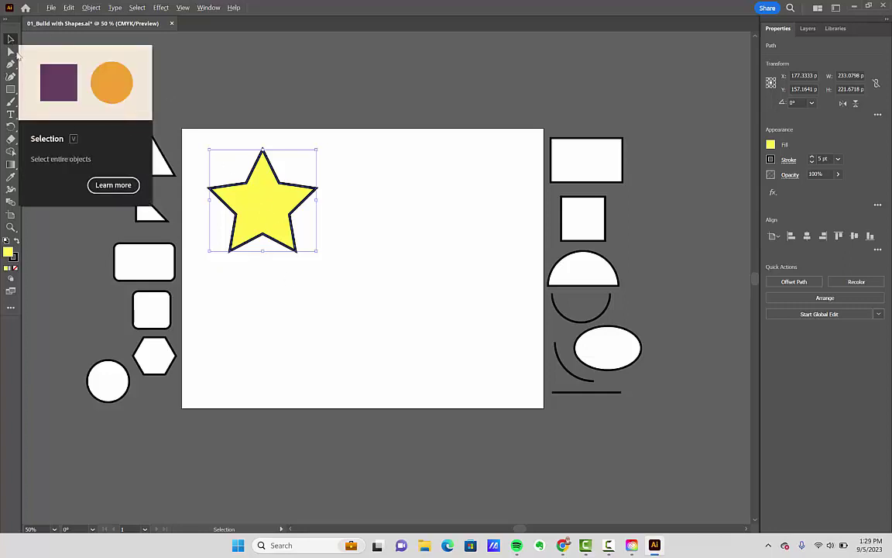
pyautogui.moveTo(240, 191); pyautogui.dragTo(383, 199)
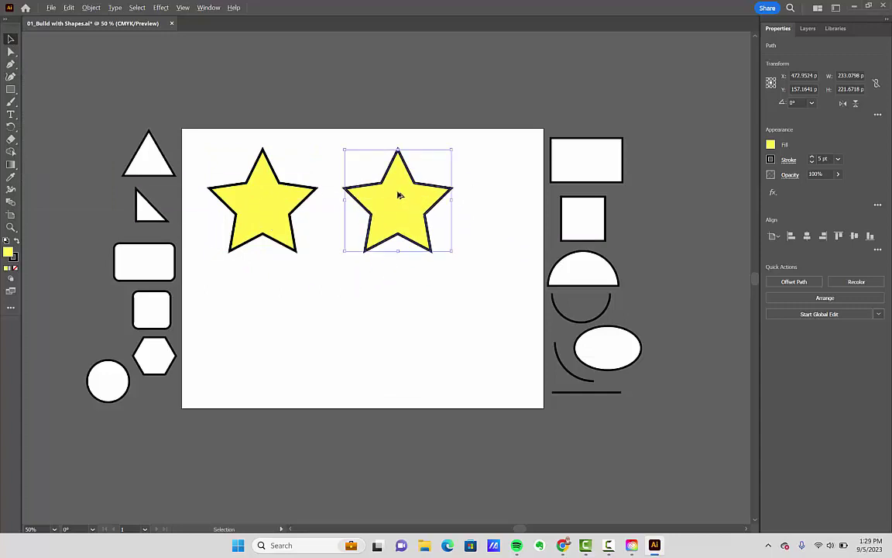
# Try placing two duplicates of the yellow star below the top row, shift them around, and delete both copies.
pyautogui.moveTo(400, 195); pyautogui.dragTo(447, 318)
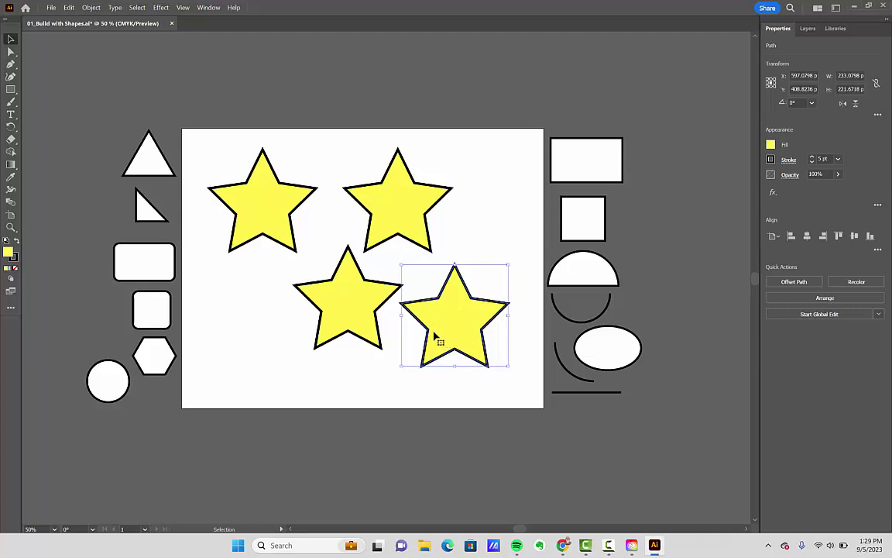
pyautogui.moveTo(437, 320)
pyautogui.mouseDown()
pyautogui.moveTo(432, 332)
pyautogui.moveTo(440, 318)
pyautogui.moveTo(449, 333)
pyautogui.mouseUp()
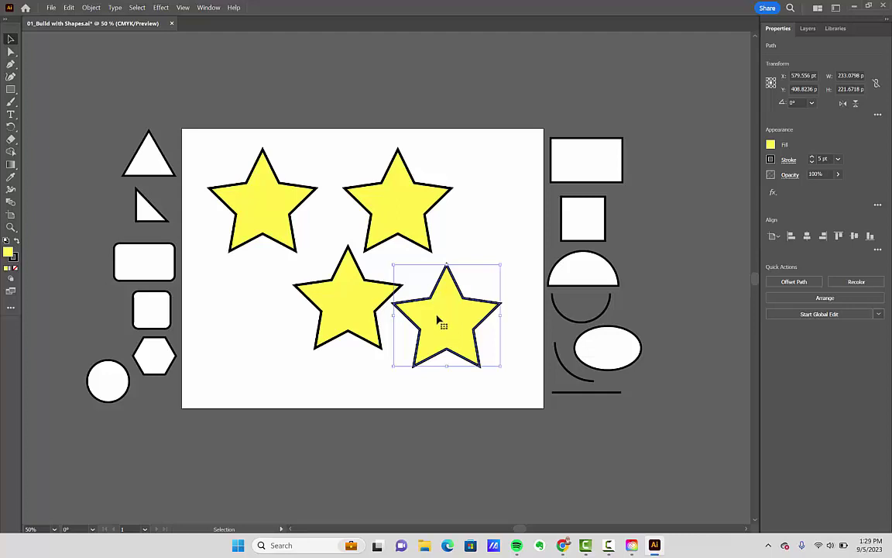
pyautogui.moveTo(450, 314); pyautogui.dragTo(462, 328)
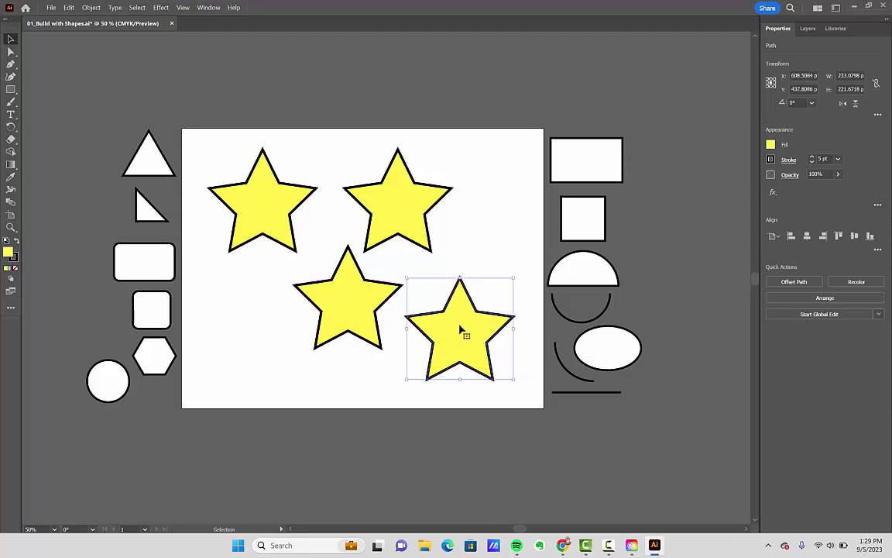
pyautogui.press('Delete')
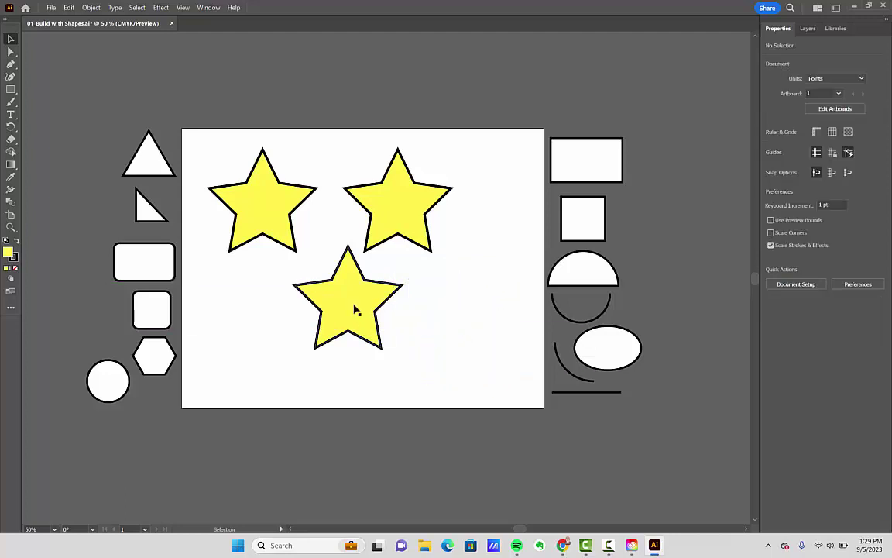
pyautogui.moveTo(356, 309); pyautogui.dragTo(390, 313)
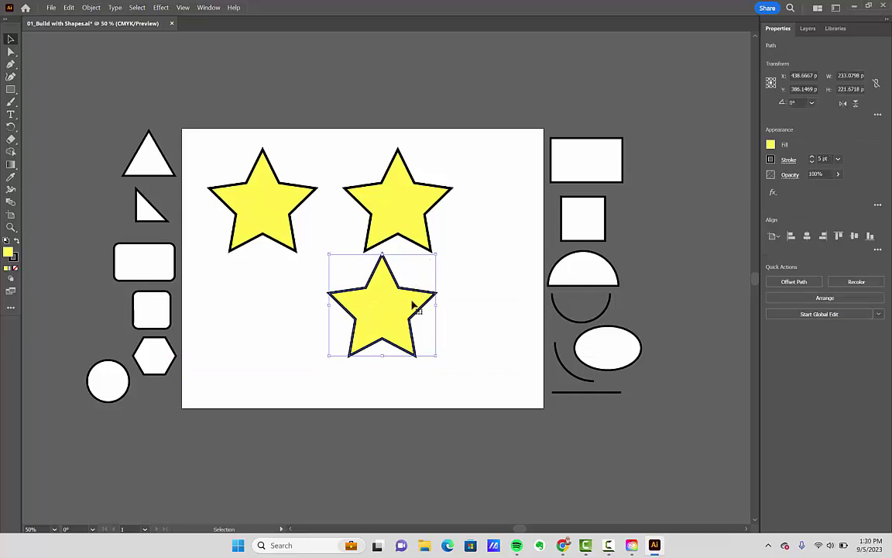
pyautogui.moveTo(383, 323); pyautogui.dragTo(357, 333)
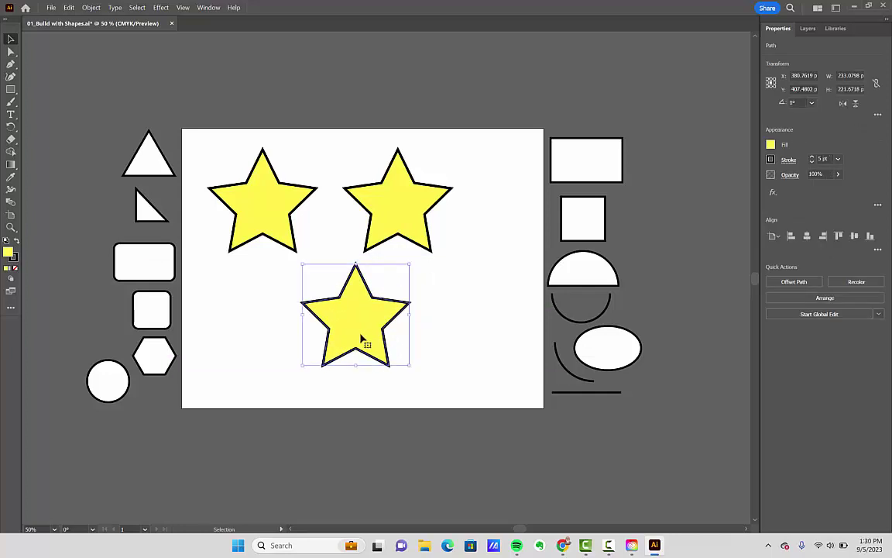
pyautogui.press('Delete')
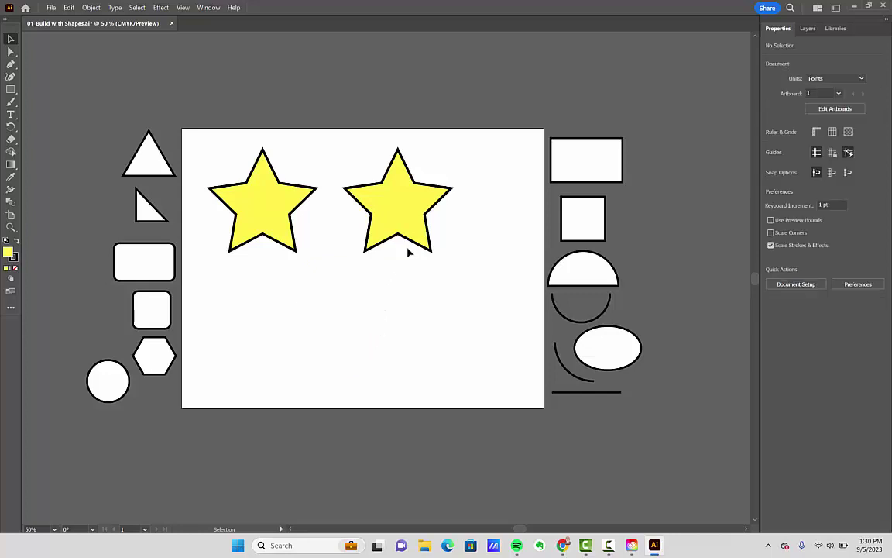
# Place one duplicate of the yellow star midway below the two upper stars, removing the extra copy.
pyautogui.moveTo(401, 207); pyautogui.dragTo(292, 335)
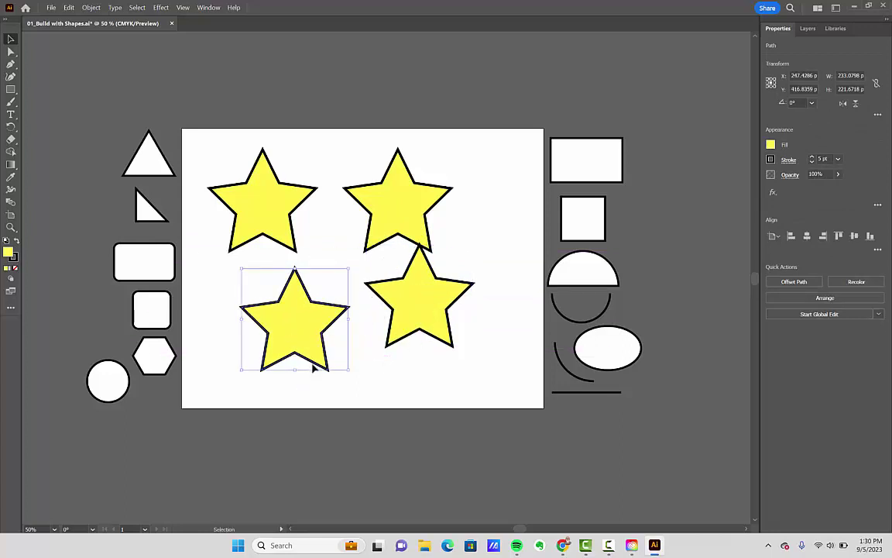
pyautogui.press('Delete')
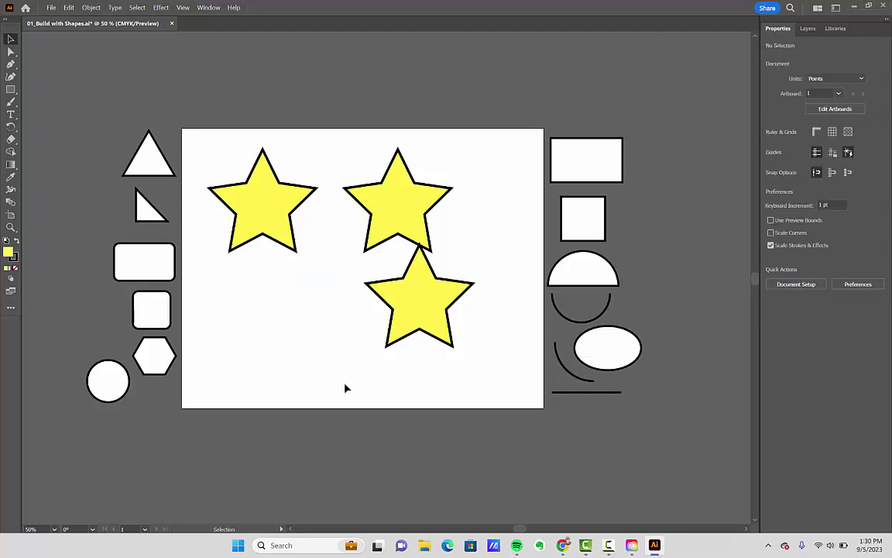
pyautogui.moveTo(428, 309); pyautogui.dragTo(345, 322)
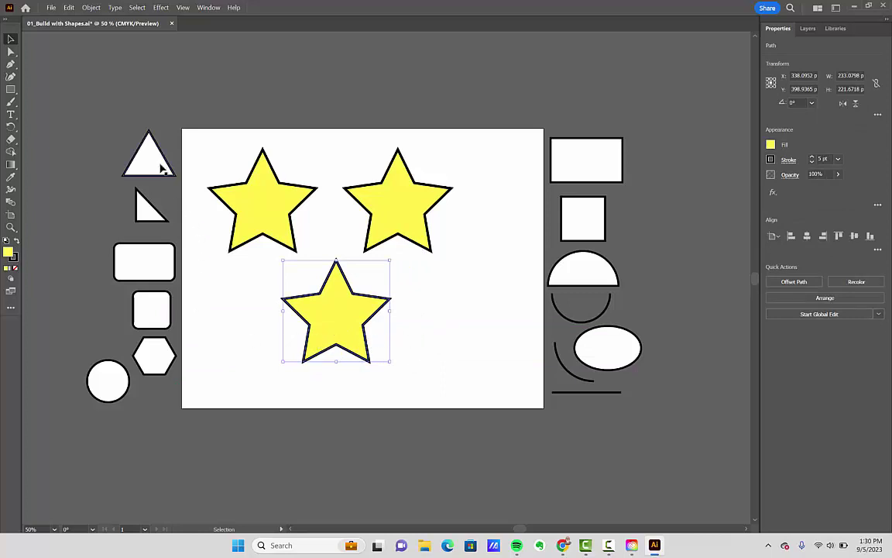
# Move the large white triangle onto the artboard beside the lower star and fill it with cyan blue.
pyautogui.moveTo(151, 170); pyautogui.dragTo(442, 310)
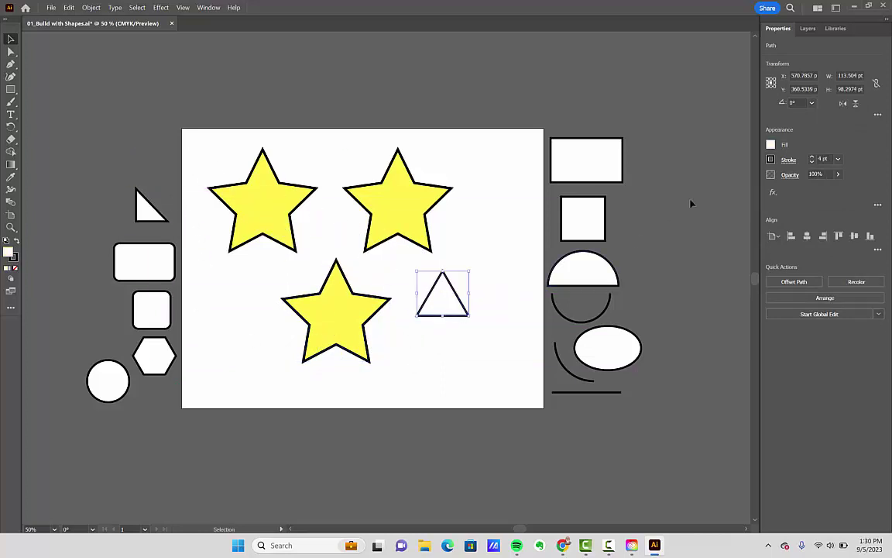
pyautogui.click(770, 145)
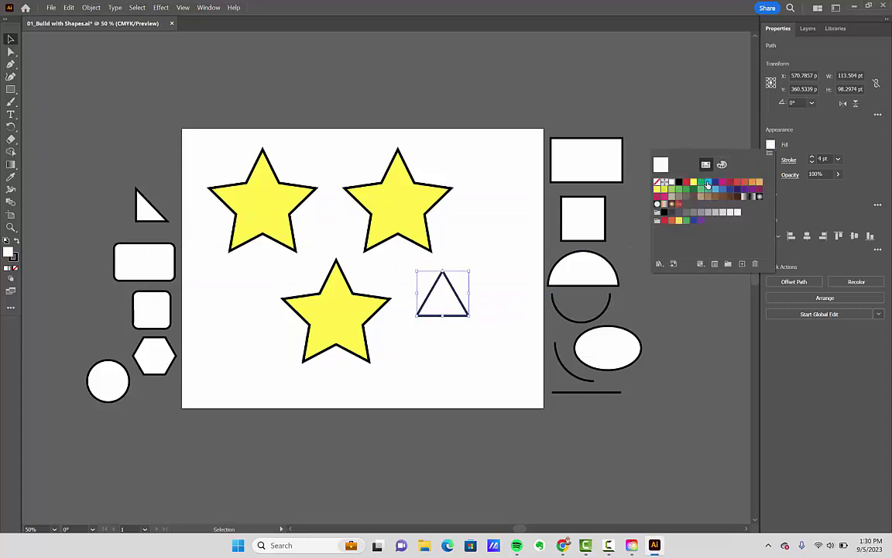
pyautogui.click(707, 183)
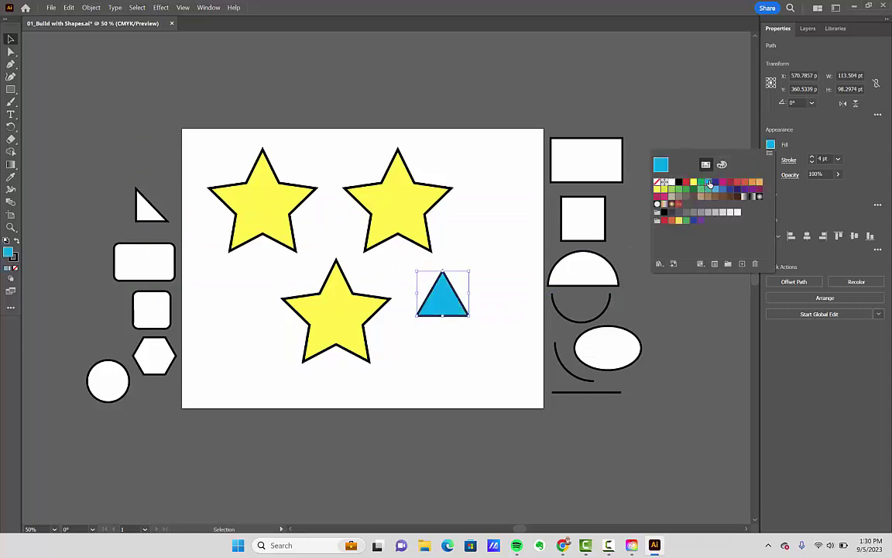
pyautogui.click(469, 274)
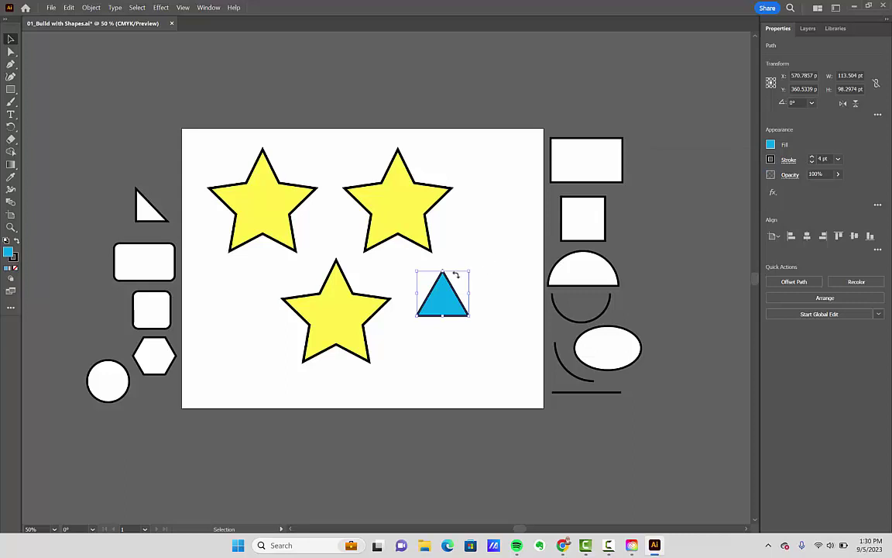
# Enlarge the blue triangle to about 228 by 234 pt and position it overlapping the lower star.
pyautogui.moveTo(468, 273); pyautogui.dragTo(516, 207)
pyautogui.moveTo(480, 285); pyautogui.dragTo(347, 371)
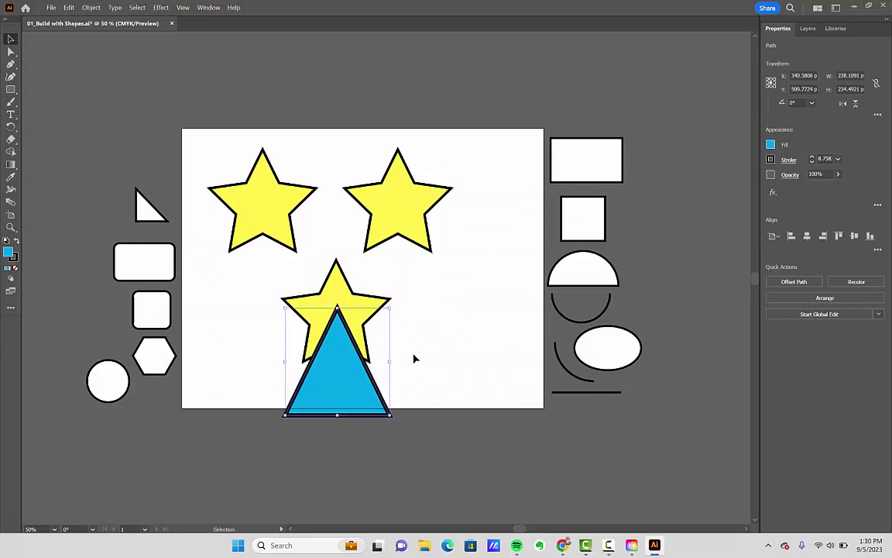
# Send the blue triangle to the back and centre it beneath the lower star.
pyautogui.click(820, 301)
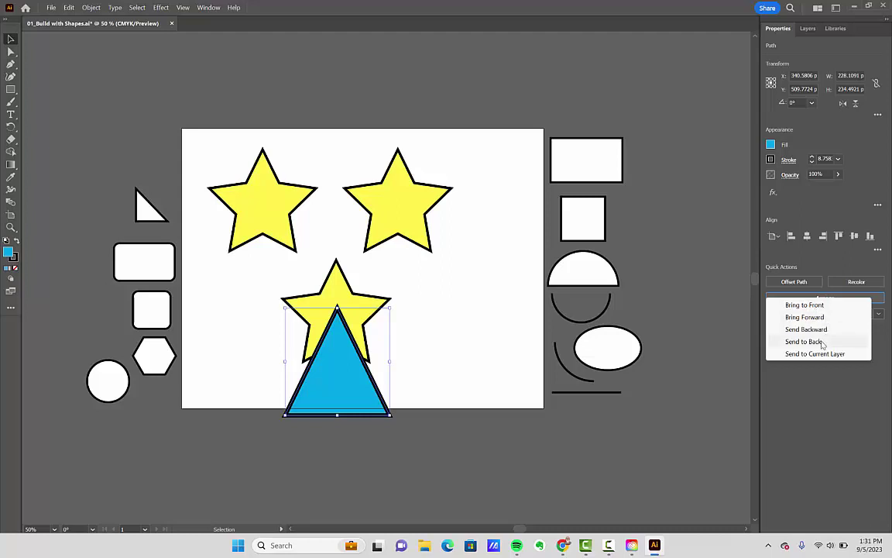
pyautogui.click(822, 341)
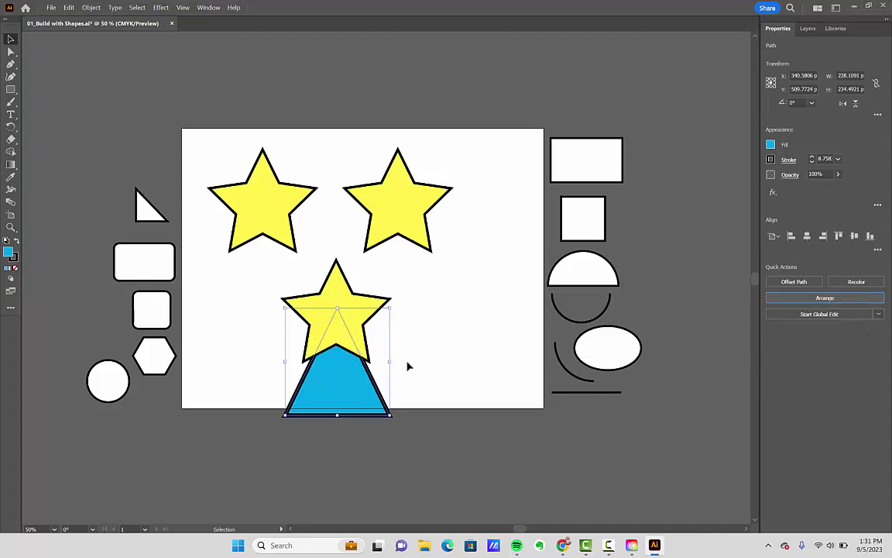
pyautogui.moveTo(330, 379); pyautogui.dragTo(327, 383)
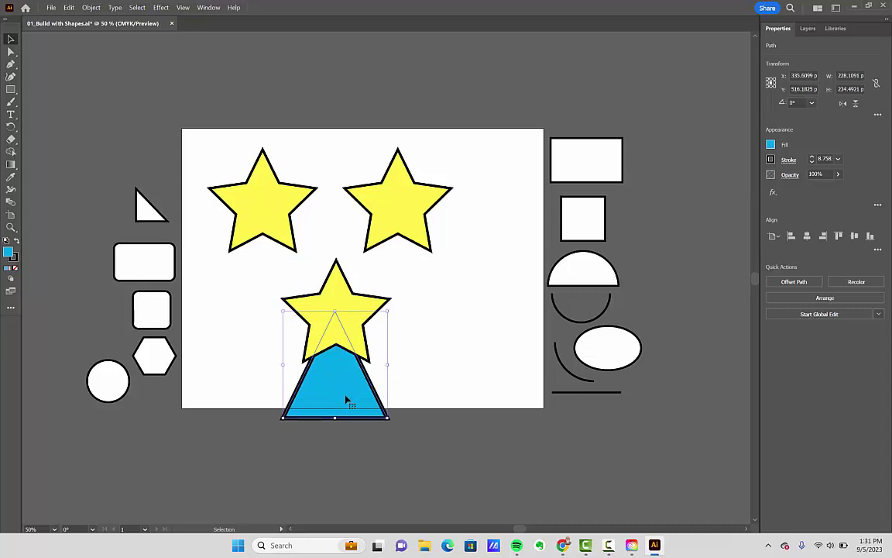
pyautogui.moveTo(337, 397)
pyautogui.mouseDown()
pyautogui.moveTo(370, 413)
pyautogui.moveTo(242, 434)
pyautogui.moveTo(334, 391)
pyautogui.moveTo(412, 388)
pyautogui.moveTo(318, 398)
pyautogui.moveTo(327, 399)
pyautogui.mouseUp()
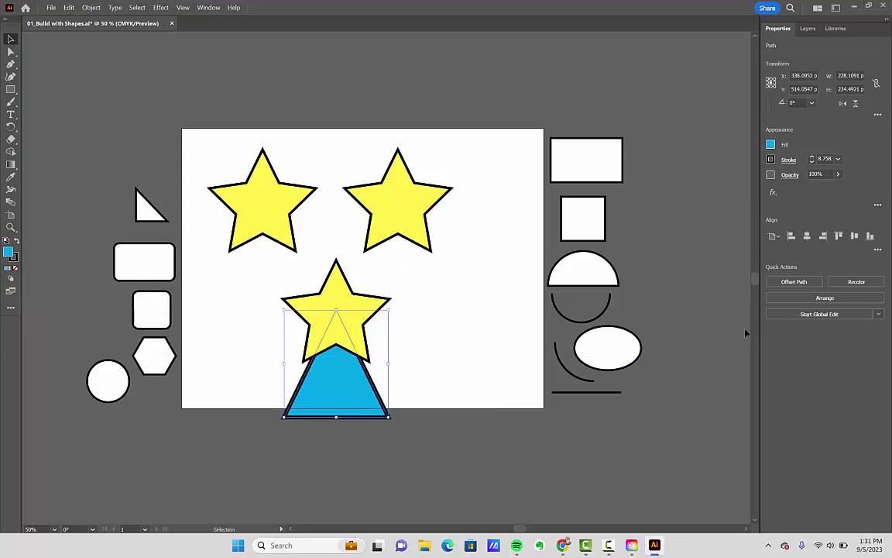
# Bring the blue triangle to the front and adjust its position over the lower star.
pyautogui.click(819, 299)
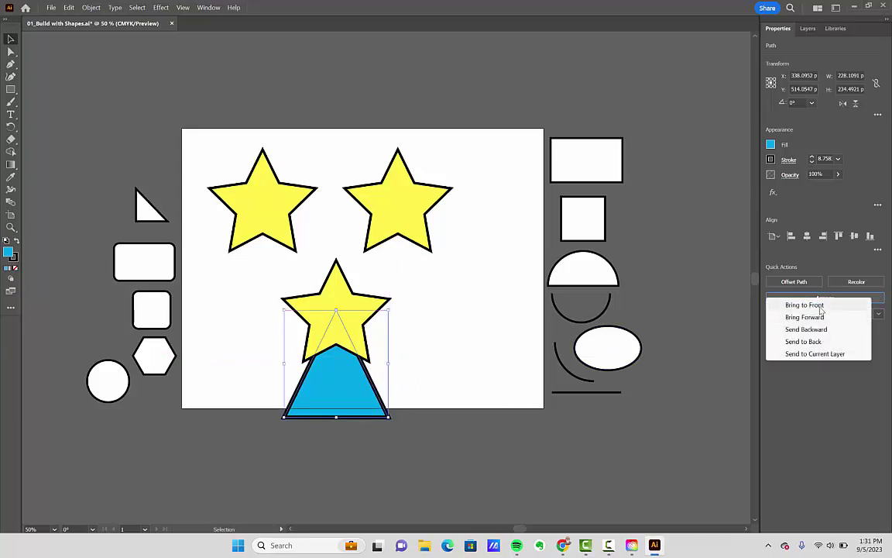
pyautogui.click(819, 306)
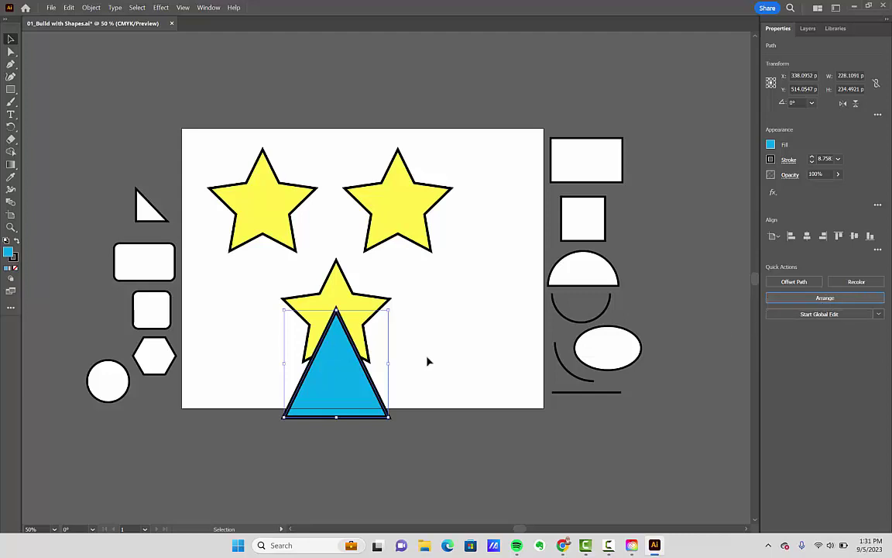
pyautogui.moveTo(328, 383); pyautogui.dragTo(335, 378)
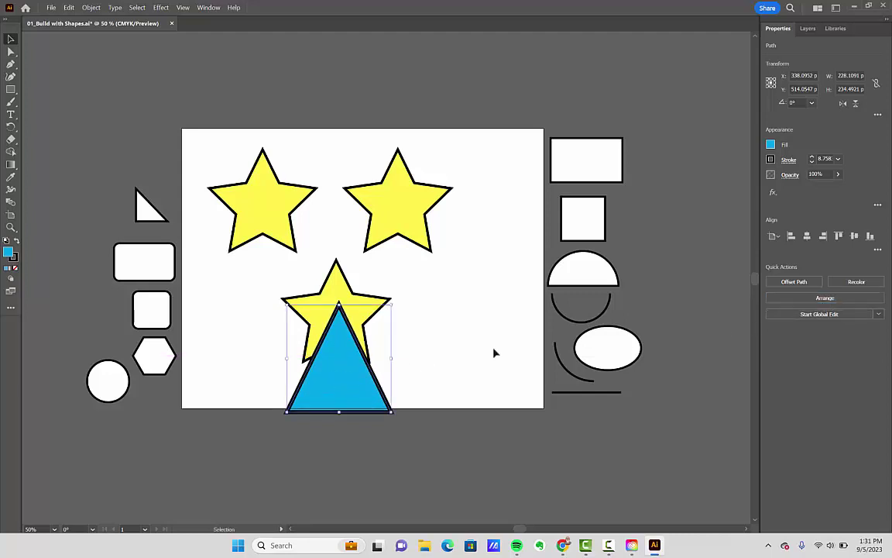
pyautogui.click(811, 298)
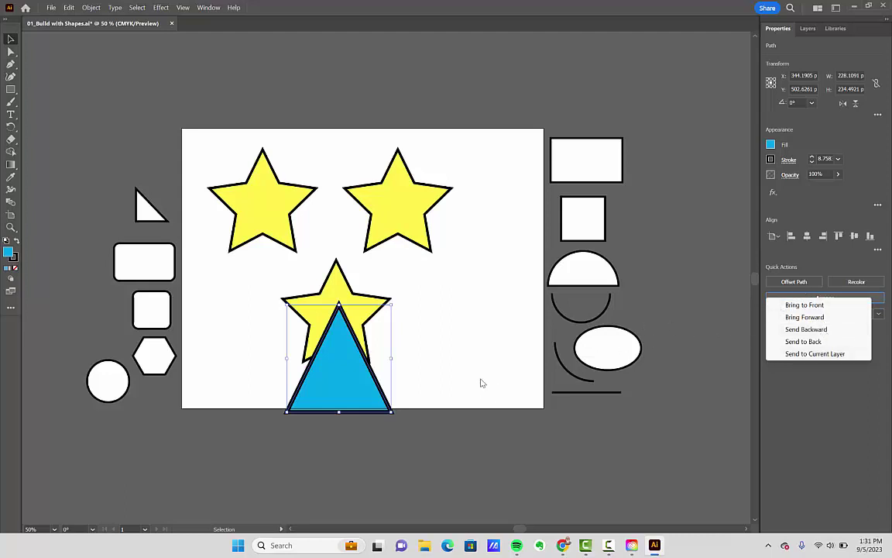
pyautogui.moveTo(346, 388); pyautogui.dragTo(343, 395)
# Send the blue triangle behind all shapes and raise it so its base sits on the artboard's lower edge, centred under the star.
pyautogui.click(815, 298)
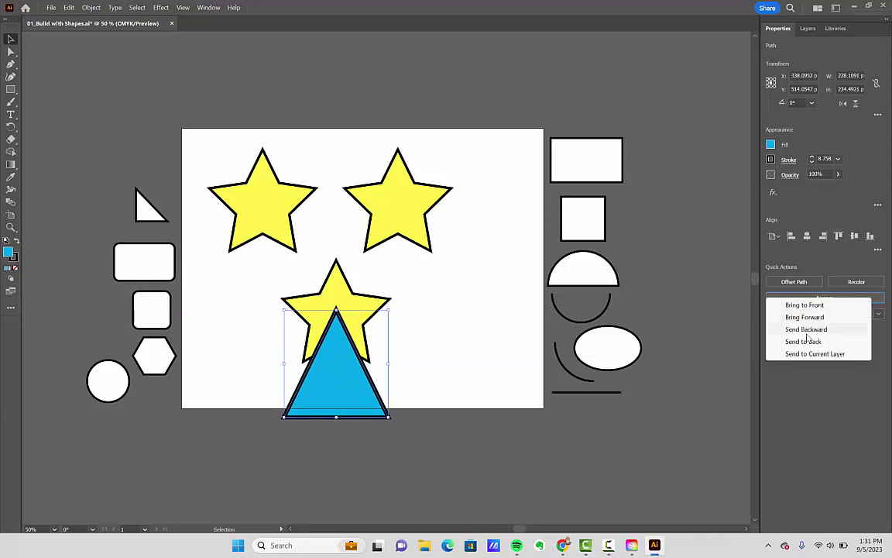
pyautogui.click(810, 342)
pyautogui.moveTo(313, 404); pyautogui.dragTo(314, 400)
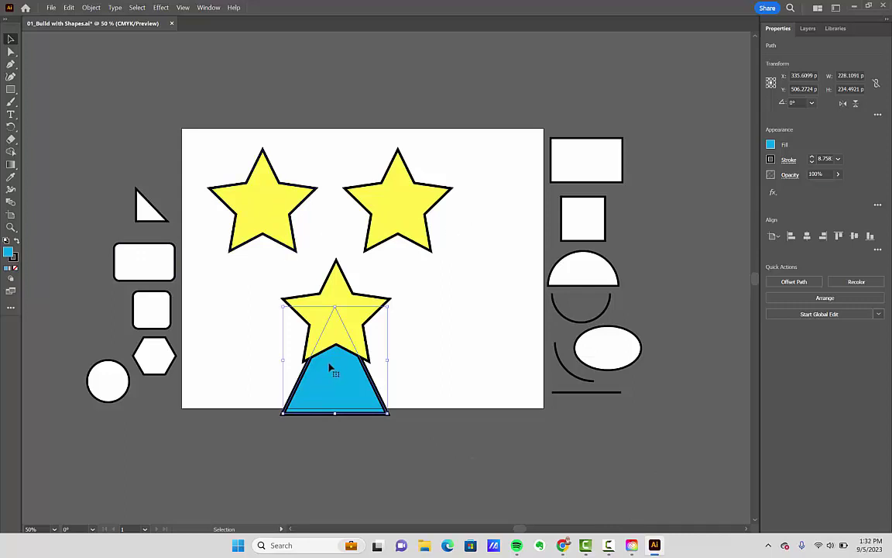
pyautogui.moveTo(345, 380)
pyautogui.mouseDown()
pyautogui.moveTo(386, 376)
pyautogui.moveTo(340, 382)
pyautogui.moveTo(350, 370)
pyautogui.moveTo(343, 365)
pyautogui.moveTo(345, 375)
pyautogui.mouseUp()
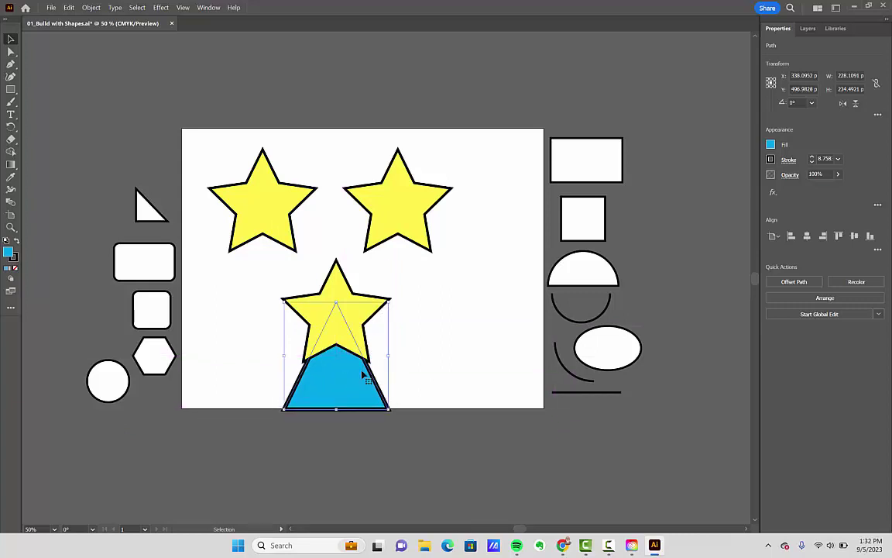
# Switch to Chrome and show the Classwork page of the S1-Digital Media Production class in Google Classroom.
pyautogui.hotkey('alt', 'Tab')
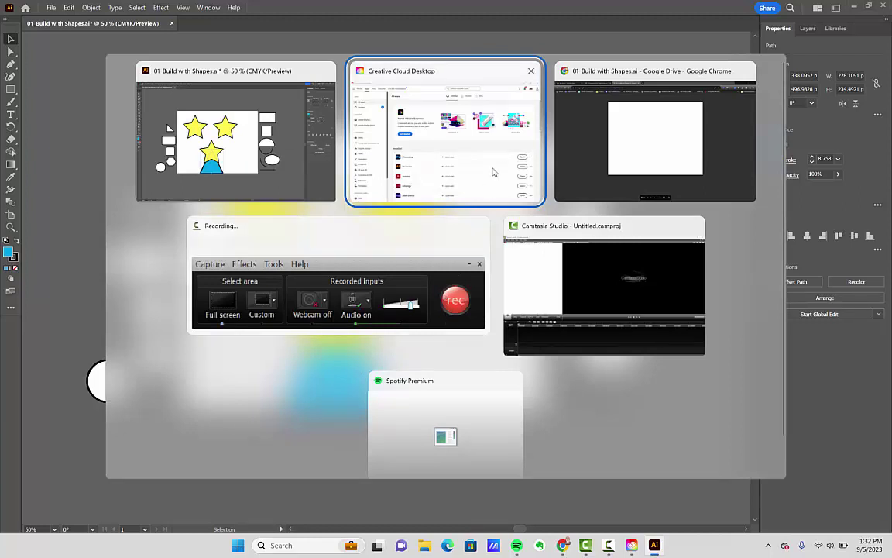
pyautogui.hotkey('alt', 'Tab')
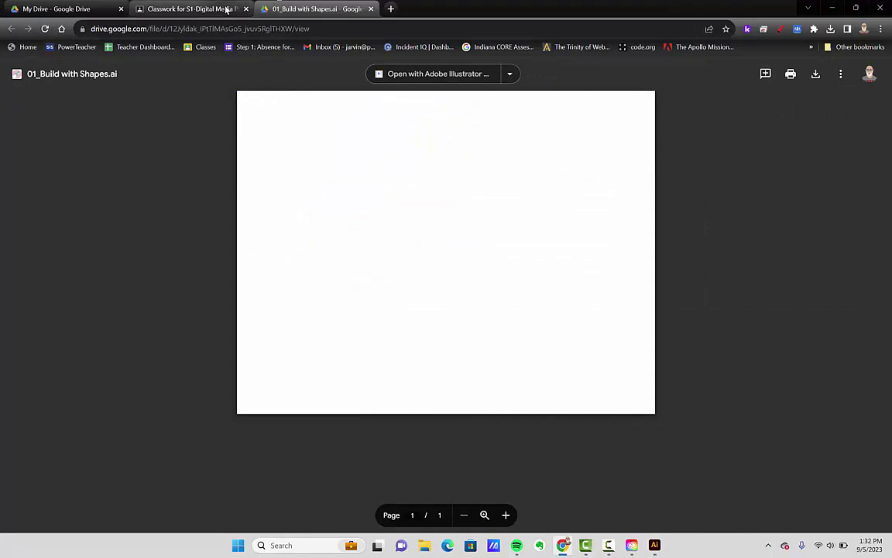
pyautogui.click(228, 9)
pyautogui.click(16, 71)
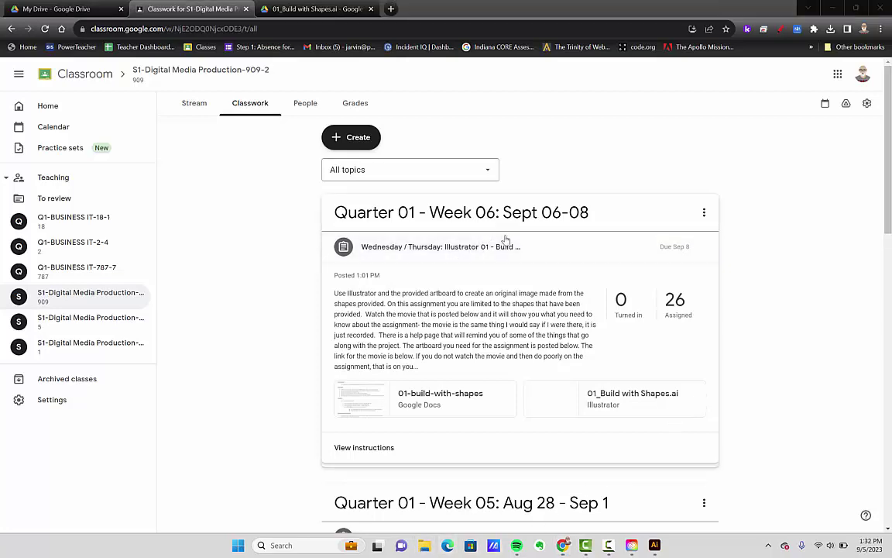
# Open the 01-build-with-shapes PDF from the Downloads folder in File Explorer and review its project, grading and submission instructions.
pyautogui.click(425, 545)
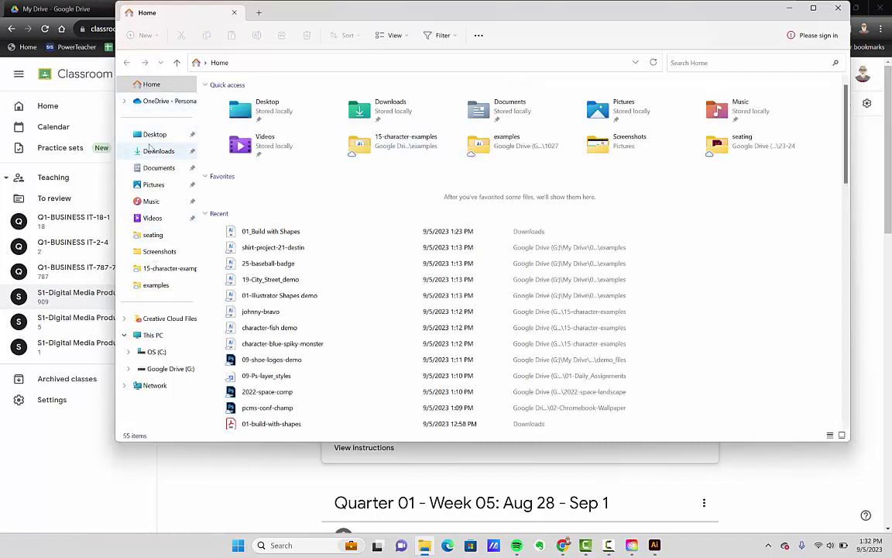
pyautogui.click(158, 151)
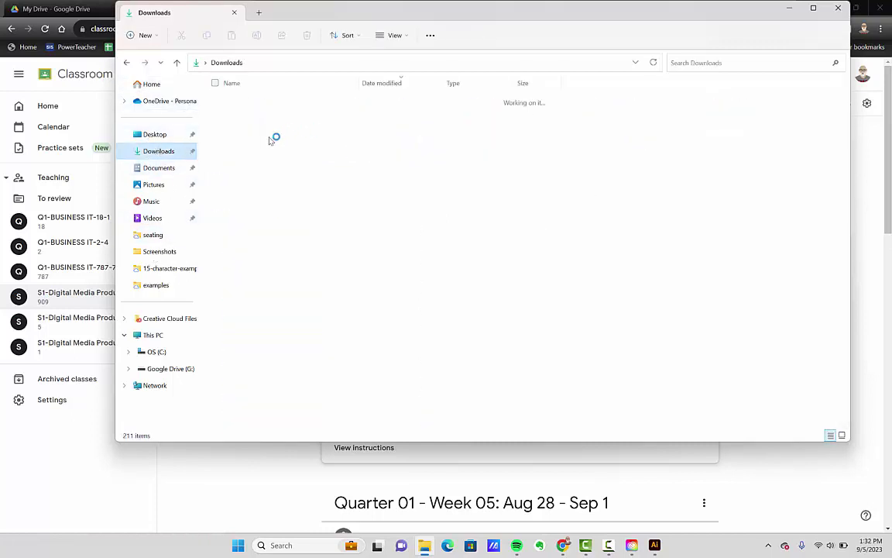
pyautogui.doubleClick(334, 133)
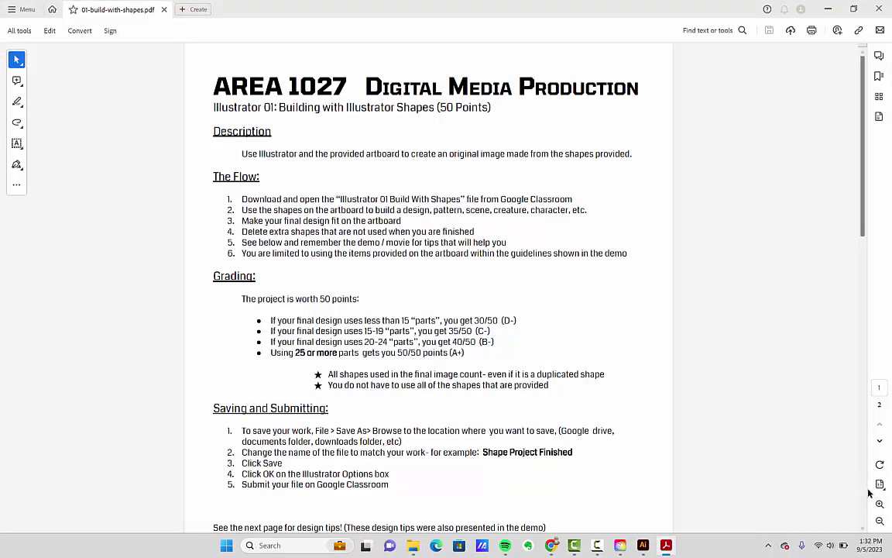
pyautogui.click(879, 503)
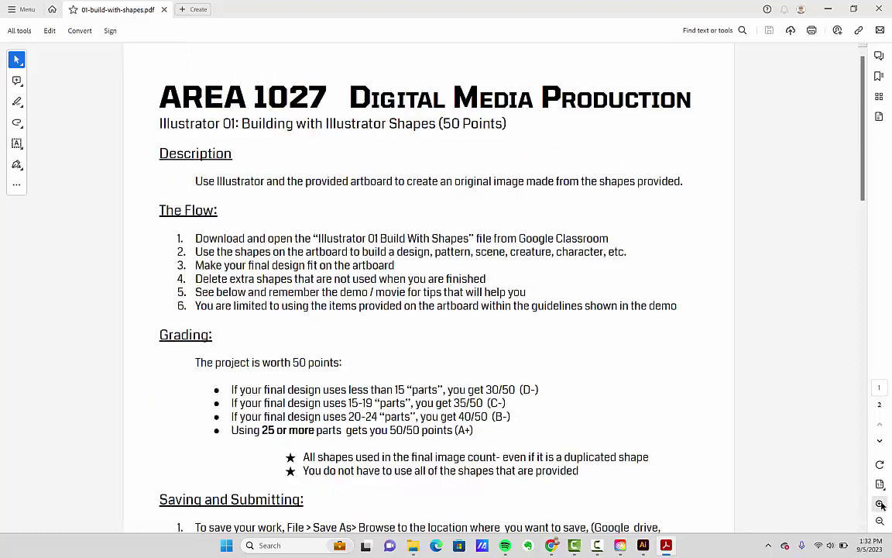
pyautogui.click(880, 503)
pyautogui.scroll(-5, 557, 348)
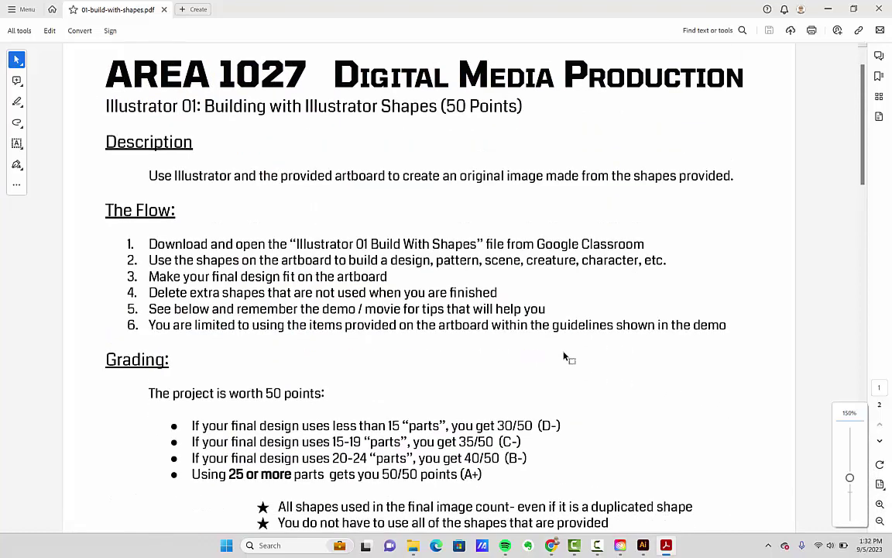
pyautogui.scroll(-9, 547, 435)
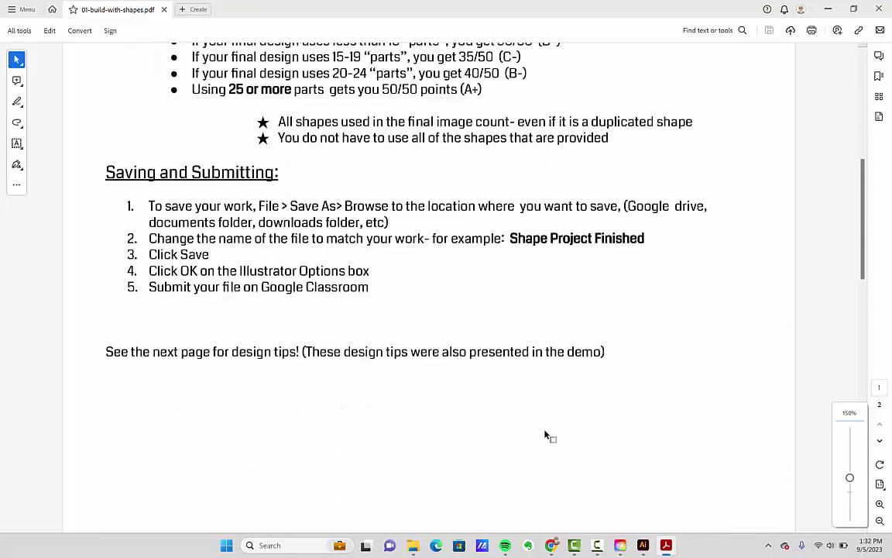
# Review the Tips page of the 01-build-with-shapes PDF and return to its project description and instructions.
pyautogui.scroll(-2, 535, 446)
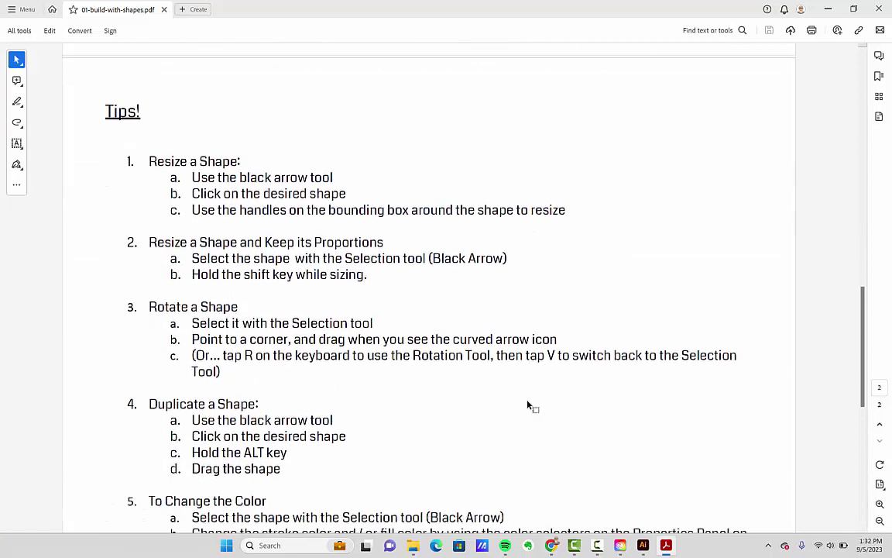
pyautogui.scroll(-2, 272, 227)
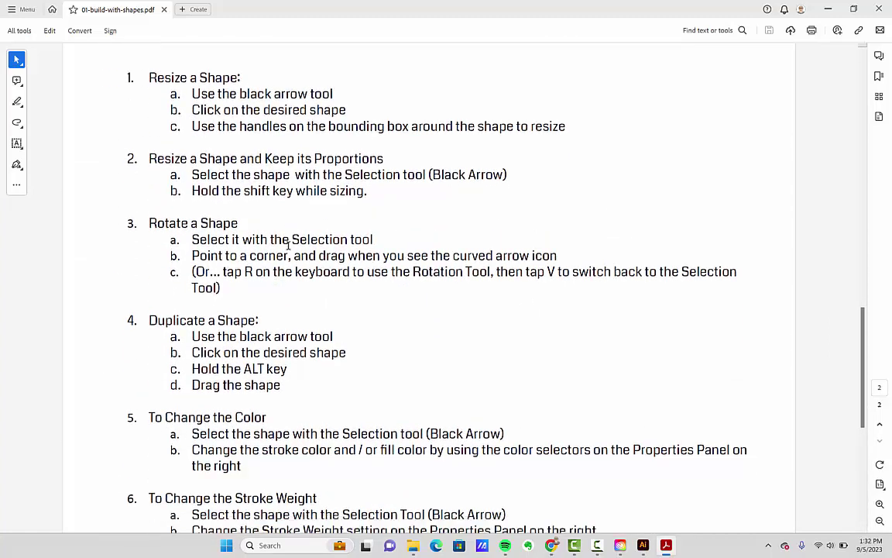
pyautogui.scroll(-4, 218, 226)
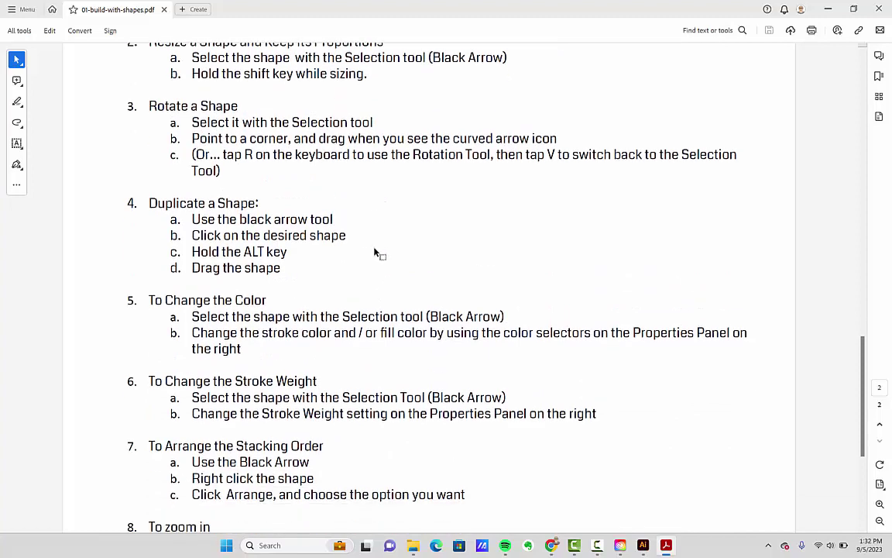
pyautogui.scroll(-3, 317, 265)
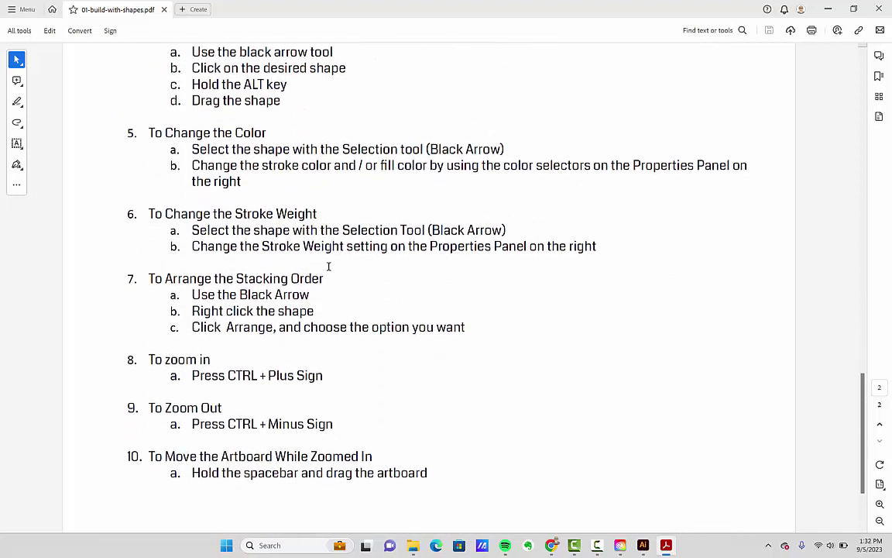
pyautogui.scroll(-1, 379, 192)
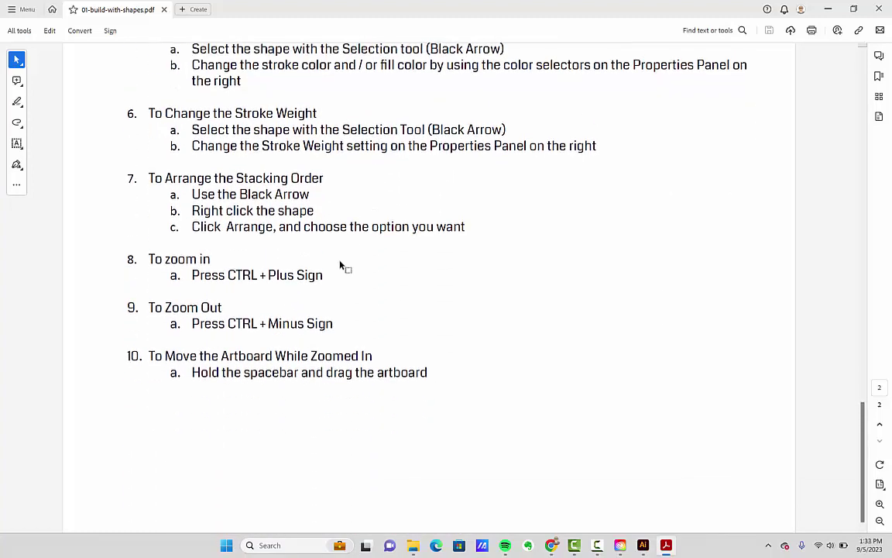
pyautogui.scroll(10, 317, 318)
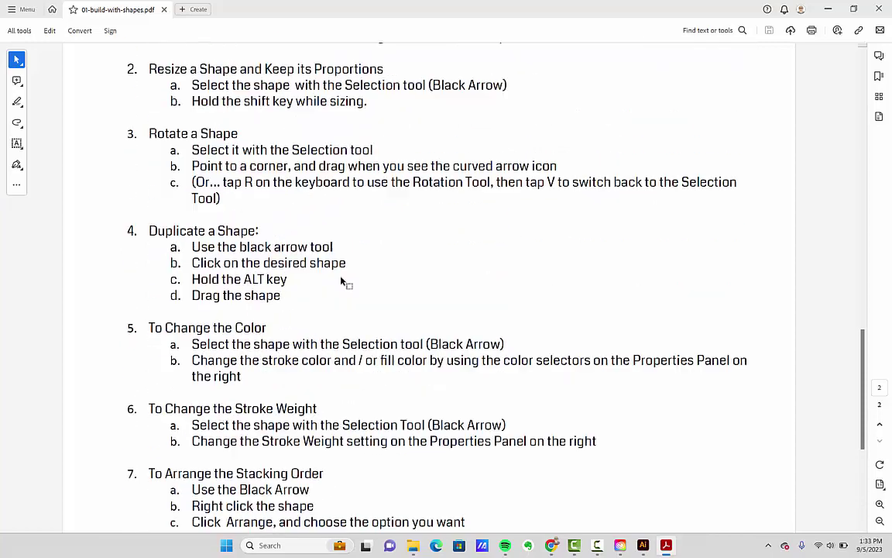
pyautogui.scroll(10, 348, 271)
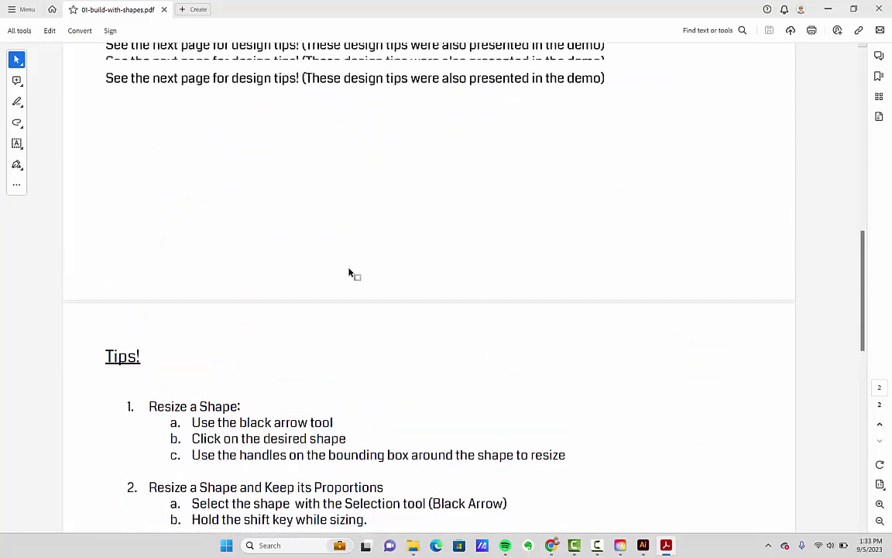
pyautogui.scroll(7, 351, 271)
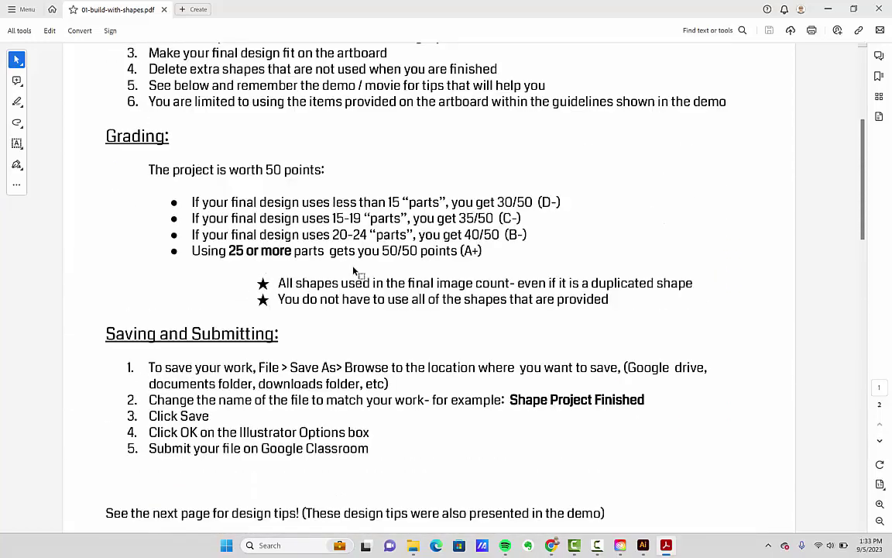
pyautogui.scroll(2, 356, 269)
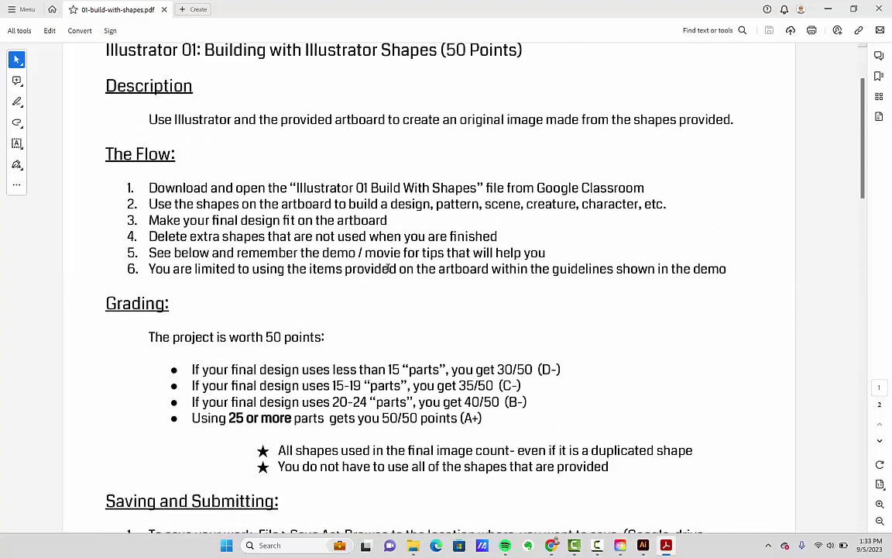
# Switch to Illustrator, open the recent file 01-Illustrator Shapes demo.ai fitted to the window, and compare it with 01_Build with Shapes.ai.
pyautogui.hotkey('alt', 'Tab')
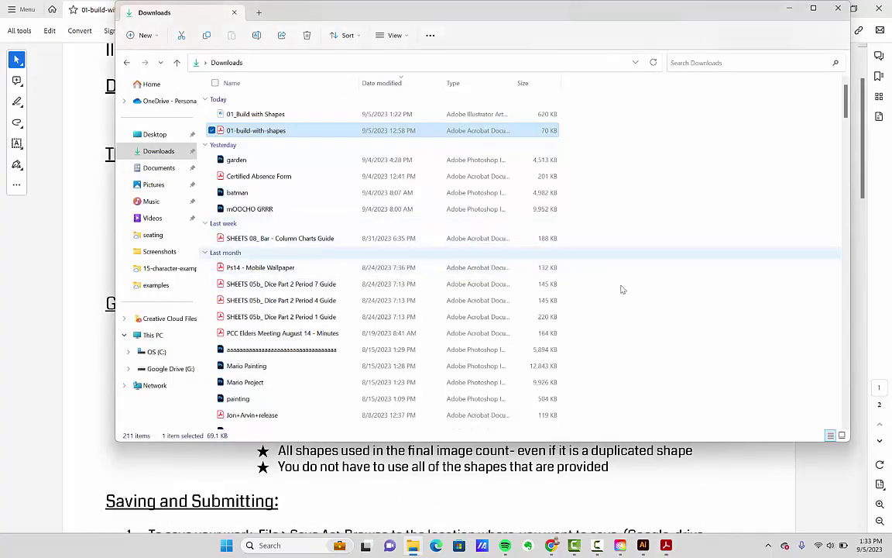
pyautogui.click(643, 545)
pyautogui.click(49, 8)
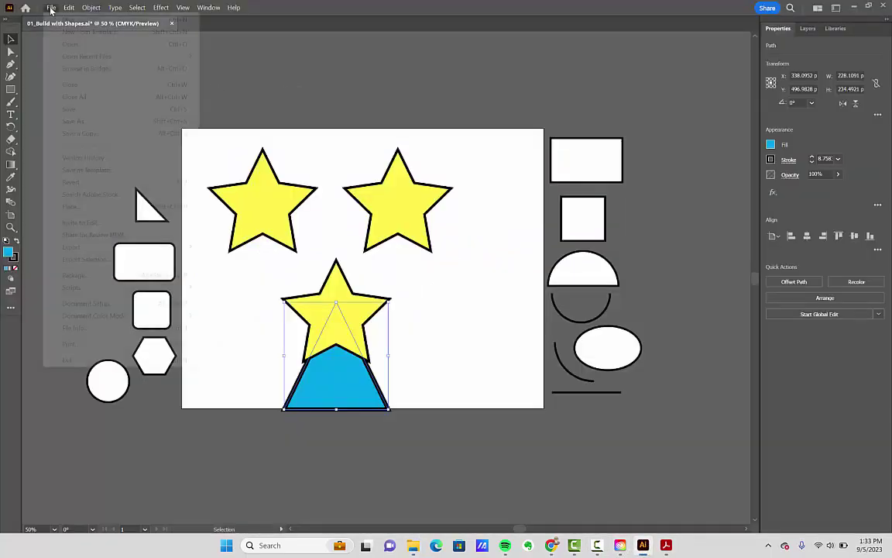
pyautogui.click(48, 8)
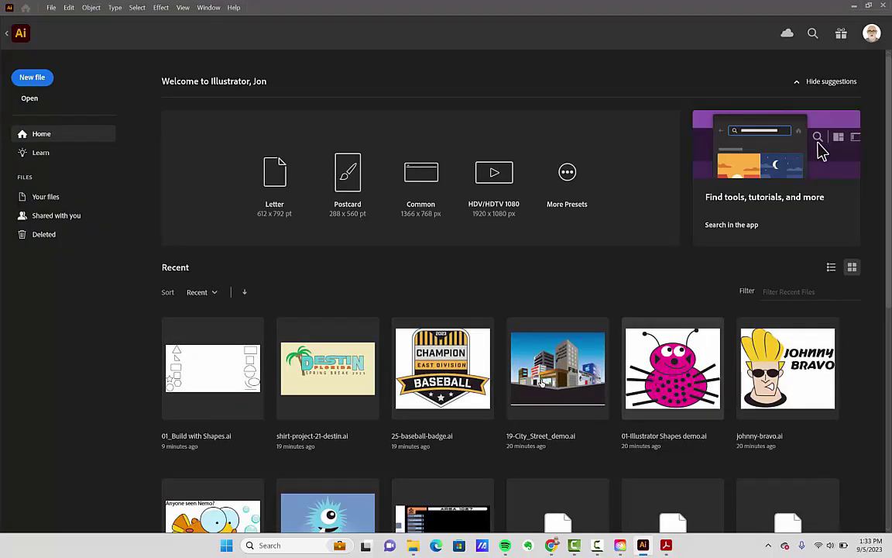
pyautogui.click(668, 361)
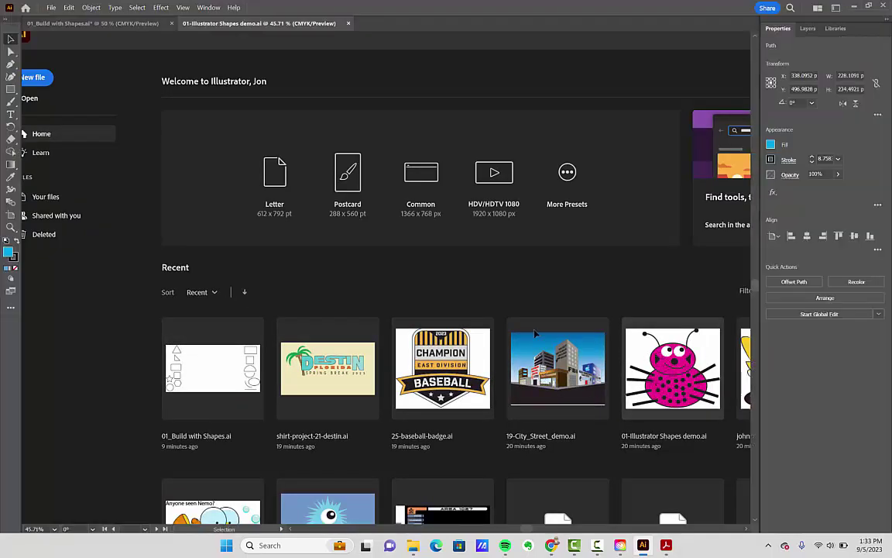
pyautogui.hotkey('ctrl', '0')
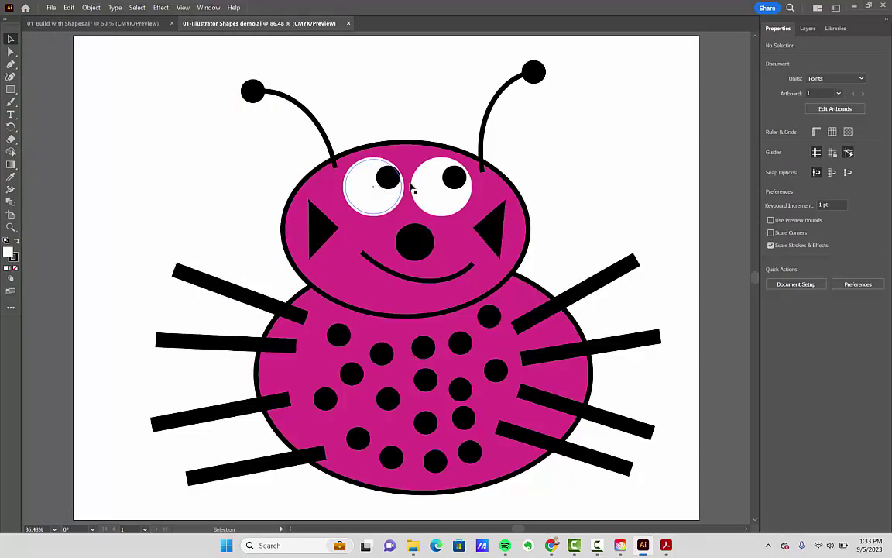
pyautogui.click(124, 26)
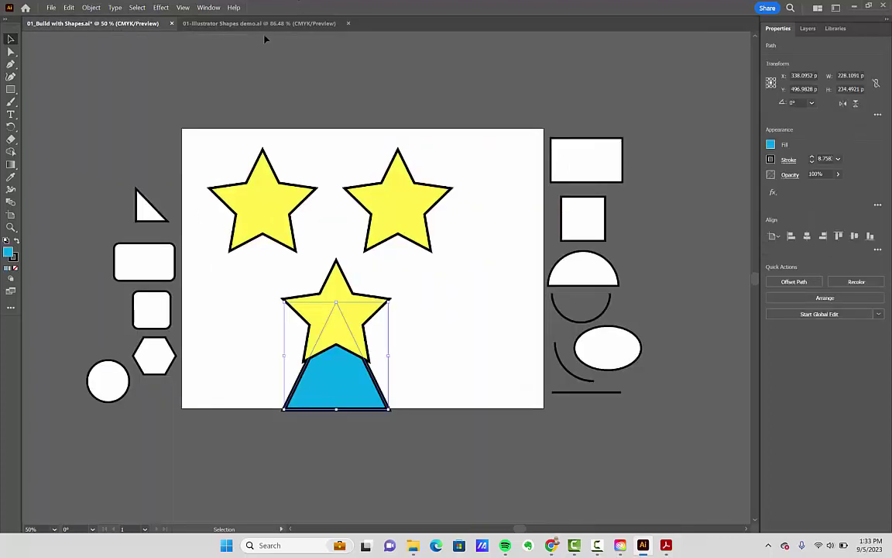
pyautogui.click(268, 24)
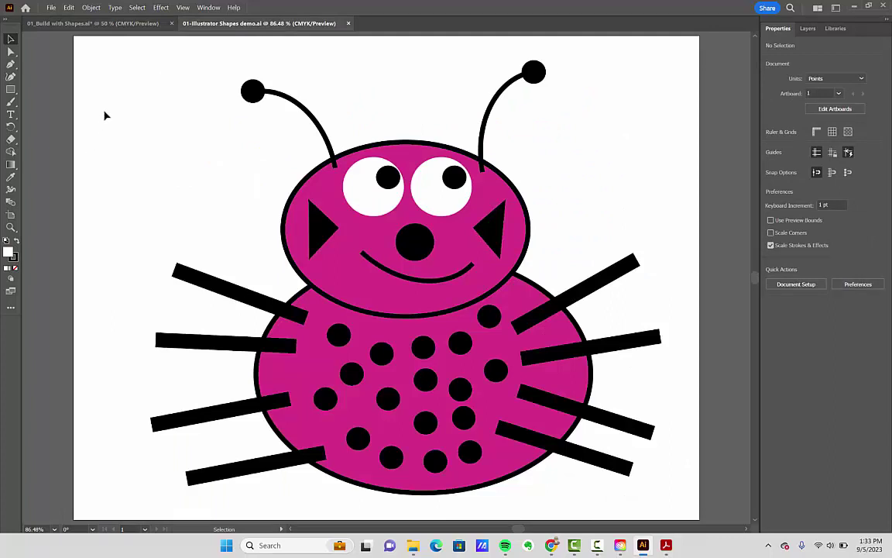
# Undo all edits in 01_Build with Shapes.ai until the artboard is empty and every shape is back beside it, and deselect the star.
pyautogui.click(139, 24)
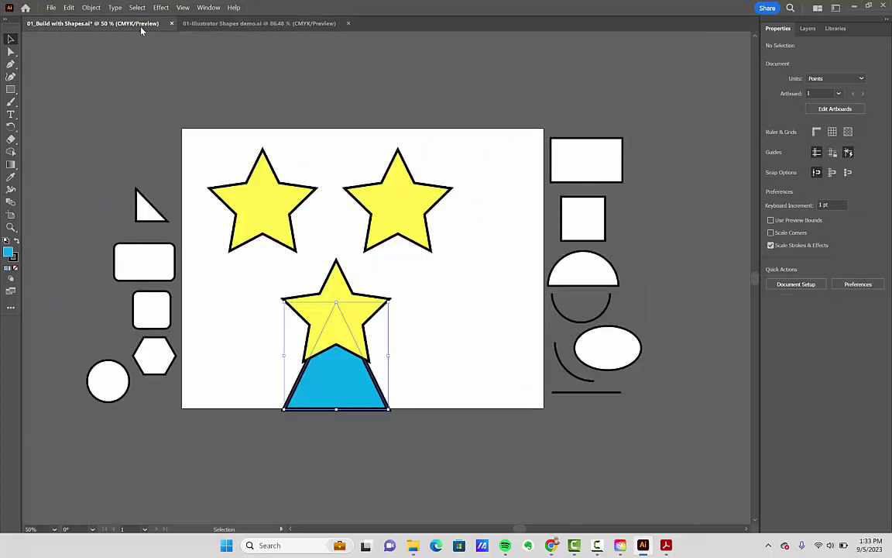
pyautogui.hotkey('ctrl', 'z')
pyautogui.hotkey('ctrl', 'z')
pyautogui.hotkey('ctrl', 'z')
pyautogui.hotkey('ctrl', 'z')
pyautogui.hotkey('ctrl', 'z')
pyautogui.hotkey('ctrl', 'z')
pyautogui.hotkey('ctrl', 'z')
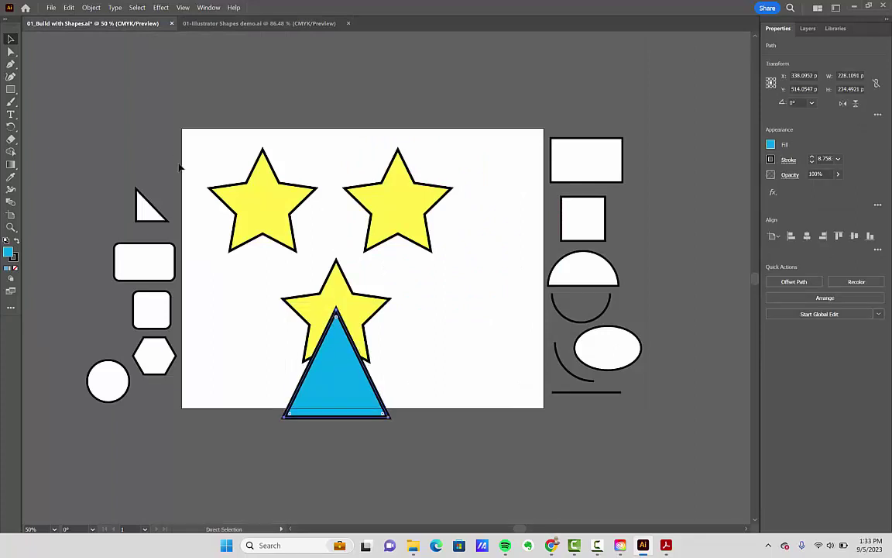
pyautogui.hotkey('ctrl', 'z')
pyautogui.hotkey('ctrl', 'z')
pyautogui.hotkey('ctrl', 'z')
pyautogui.hotkey('ctrl', 'z')
pyautogui.hotkey('ctrl', 'z')
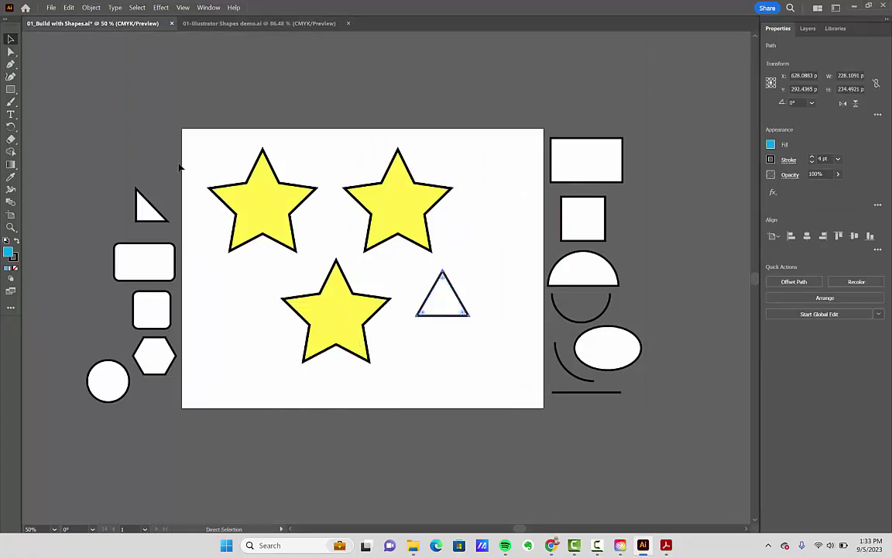
pyautogui.hotkey('ctrl', 'z')
pyautogui.hotkey('ctrl', 'z')
pyautogui.hotkey('ctrl', 'z')
pyautogui.hotkey('ctrl', 'z')
pyautogui.hotkey('ctrl', 'z')
pyautogui.hotkey('ctrl', 'z')
pyautogui.hotkey('ctrl', 'z')
pyautogui.hotkey('ctrl', 'z')
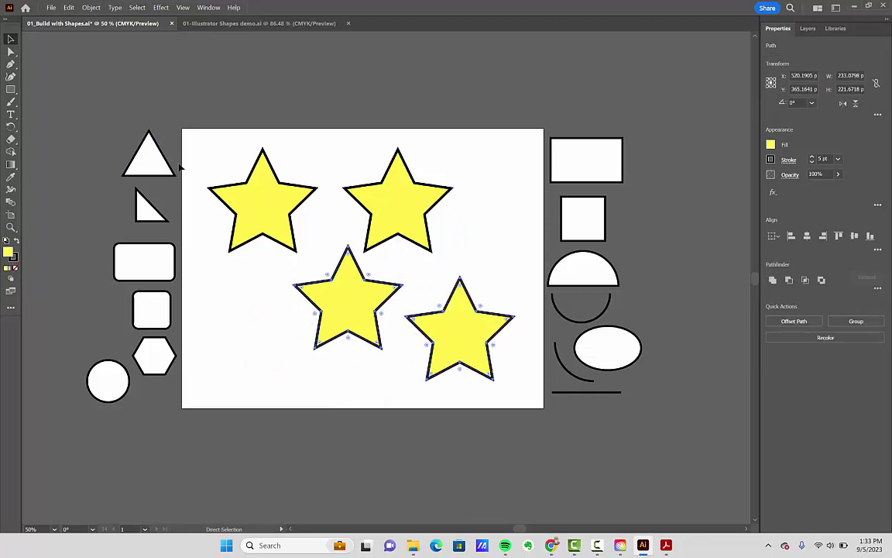
pyautogui.hotkey('ctrl', 'z')
pyautogui.hotkey('ctrl', 'z')
pyautogui.hotkey('ctrl', 'z')
pyautogui.hotkey('ctrl', 'z')
pyautogui.hotkey('ctrl', 'z')
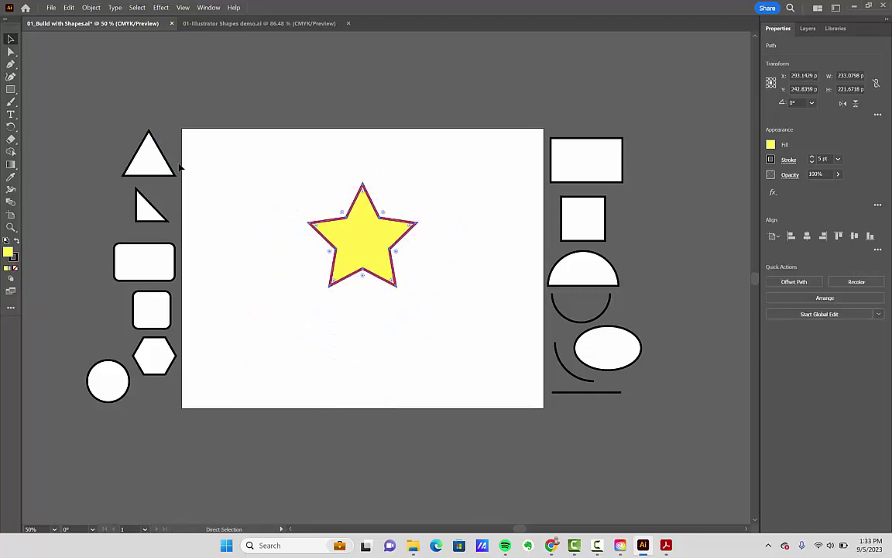
pyautogui.hotkey('ctrl', 'z')
pyautogui.hotkey('ctrl', 'z')
pyautogui.hotkey('ctrl', 'z')
pyautogui.hotkey('ctrl', 'z')
pyautogui.hotkey('ctrl', 'z')
pyautogui.hotkey('ctrl', 'z')
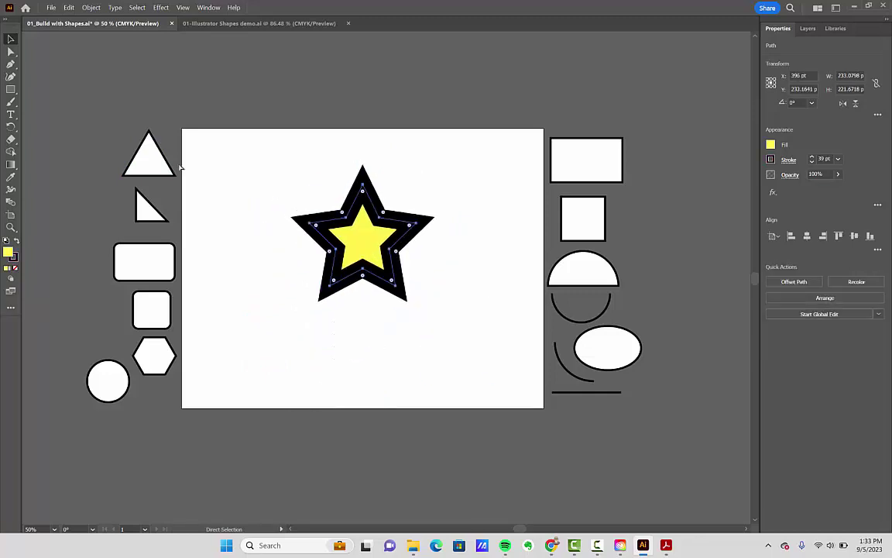
pyautogui.hotkey('ctrl', 'z')
pyautogui.hotkey('ctrl', 'z')
pyautogui.hotkey('ctrl', 'z')
pyautogui.hotkey('ctrl', 'z')
pyautogui.hotkey('ctrl', 'z')
pyautogui.hotkey('ctrl', 'z')
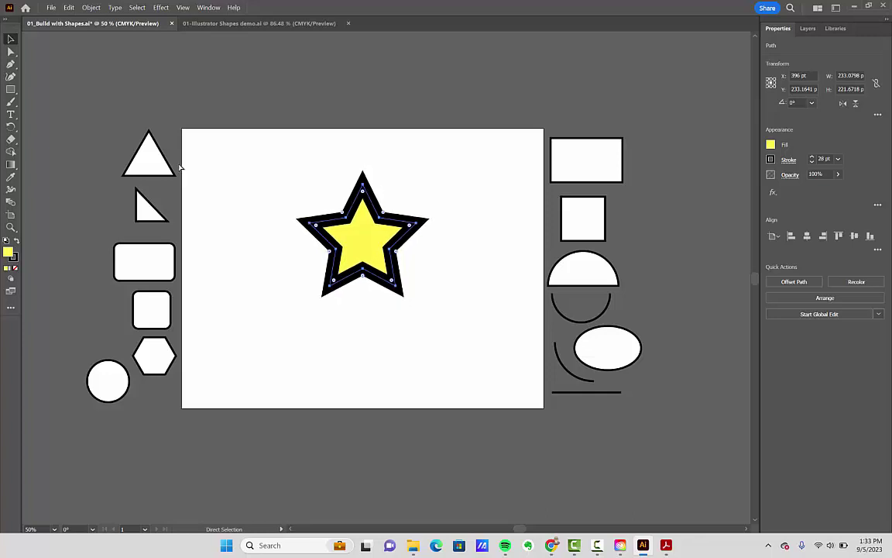
pyautogui.hotkey('ctrl', 'z')
pyautogui.hotkey('ctrl', 'z')
pyautogui.hotkey('ctrl', 'z')
pyautogui.hotkey('ctrl', 'z')
pyautogui.hotkey('ctrl', 'z')
pyautogui.hotkey('ctrl', 'z')
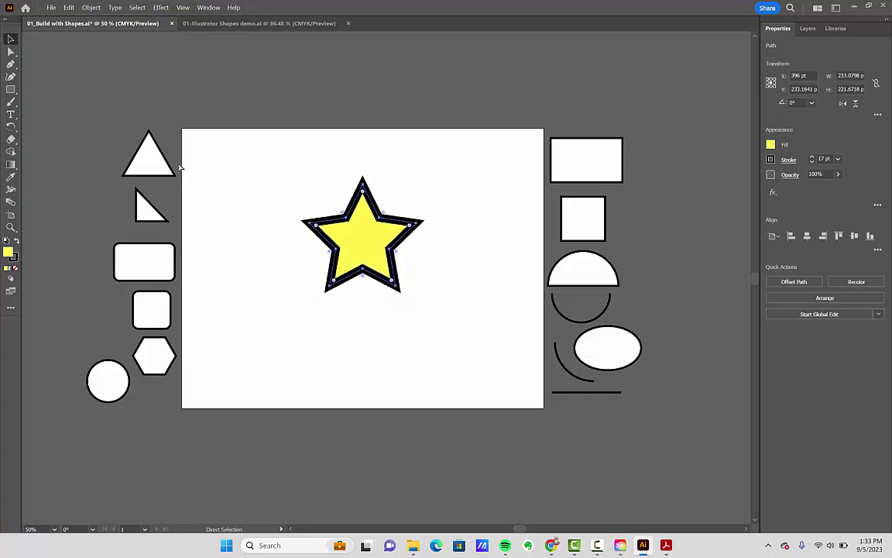
pyautogui.hotkey('ctrl', 'z')
pyautogui.hotkey('ctrl', 'z')
pyautogui.hotkey('ctrl', 'z')
pyautogui.hotkey('ctrl', 'z')
pyautogui.hotkey('ctrl', 'z')
pyautogui.hotkey('ctrl', 'z')
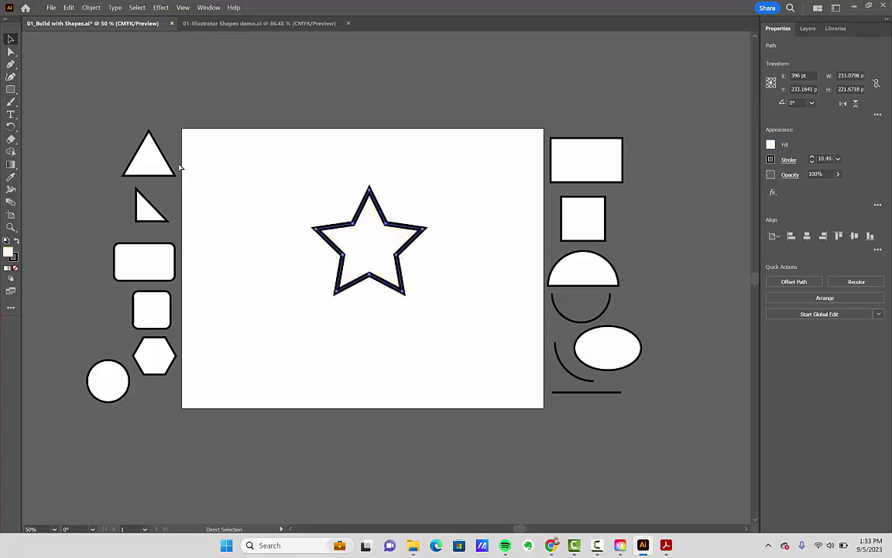
pyautogui.hotkey('ctrl', 'z')
pyautogui.hotkey('ctrl', 'z')
pyautogui.hotkey('ctrl', 'z')
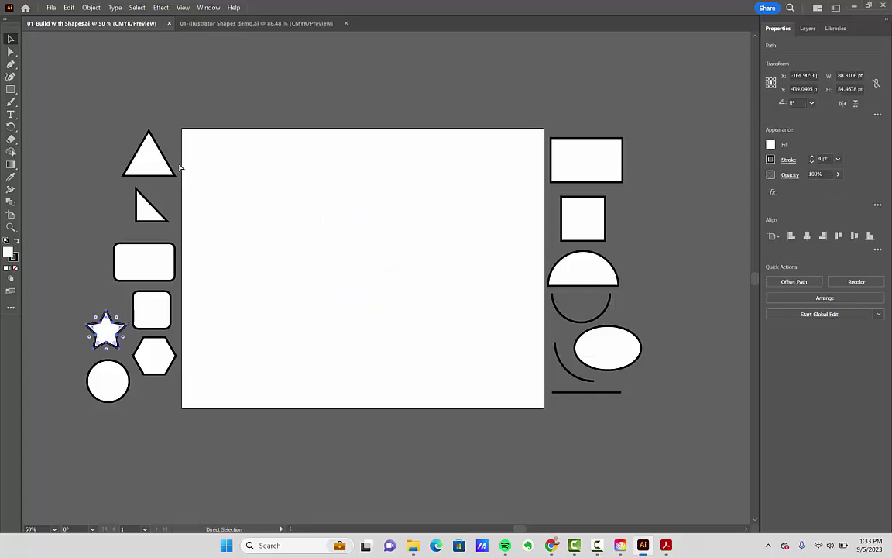
pyautogui.click(325, 258)
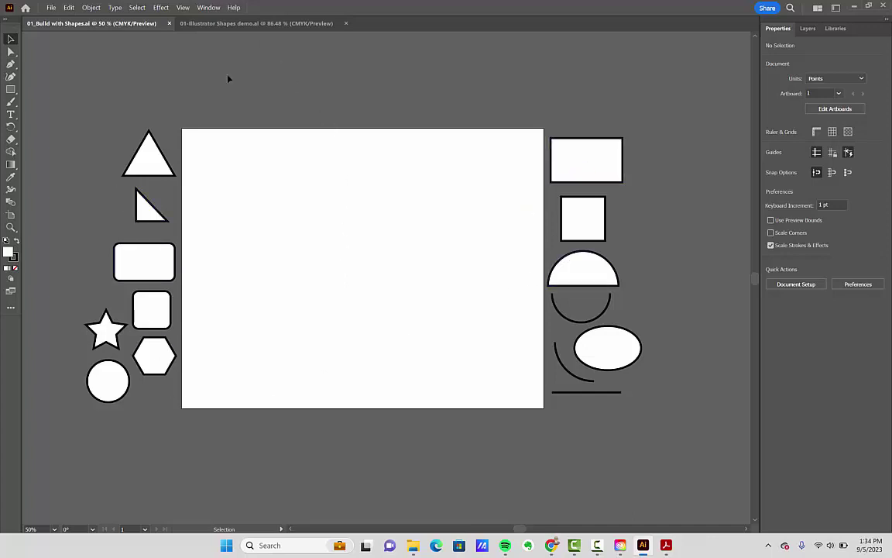
# View the beetle demo artwork, switch to the assignment PDF in Acrobat, and review The Flow instructions from downloading the file to deleting extra shapes.
pyautogui.click(202, 23)
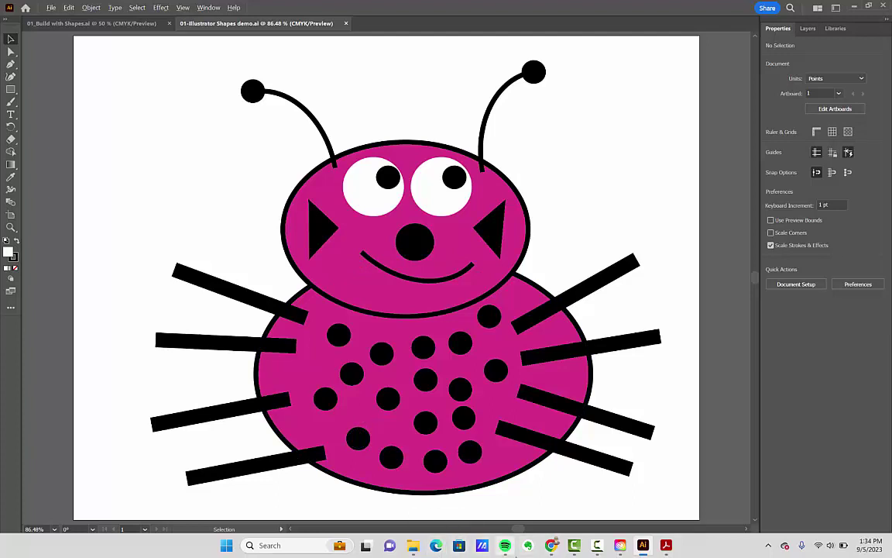
pyautogui.hotkey('alt', 'Tab')
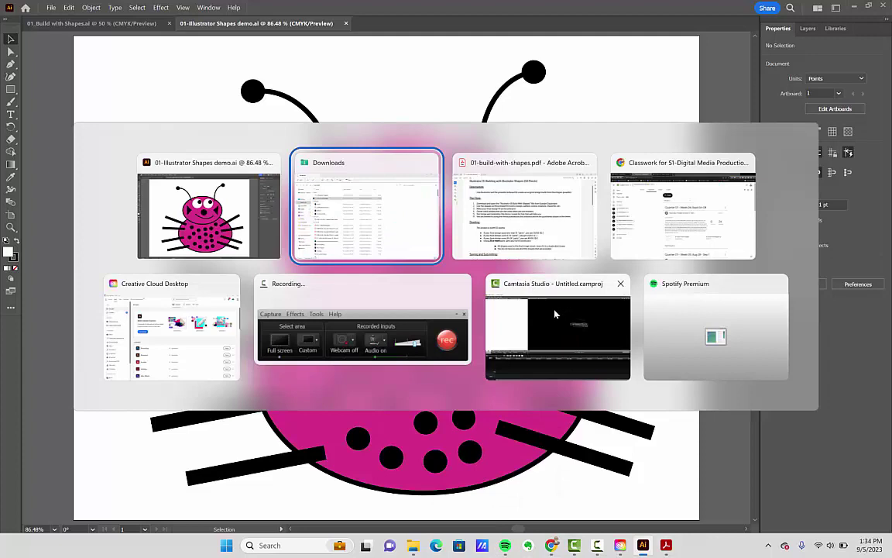
pyautogui.hotkey('alt', 'Tab')
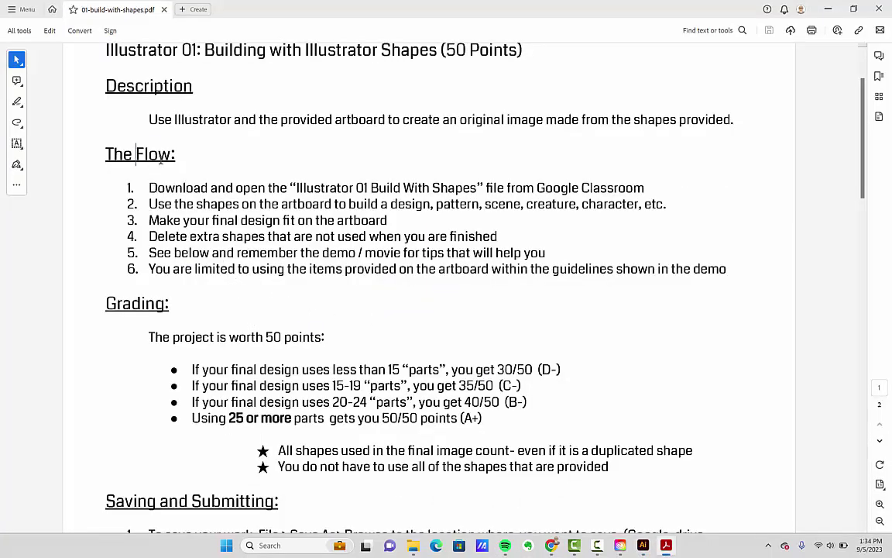
pyautogui.moveTo(136, 153); pyautogui.dragTo(176, 154)
pyautogui.moveTo(148, 187); pyautogui.dragTo(258, 189)
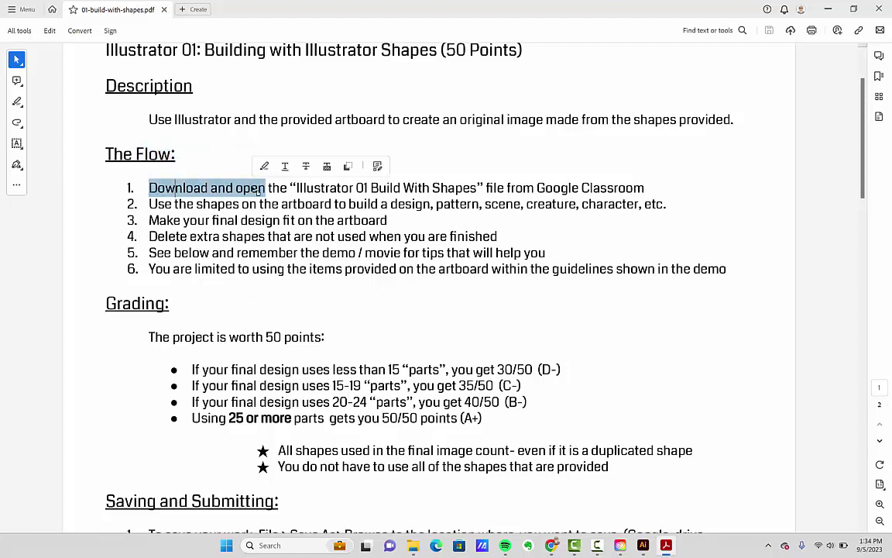
pyautogui.moveTo(196, 204); pyautogui.dragTo(331, 203)
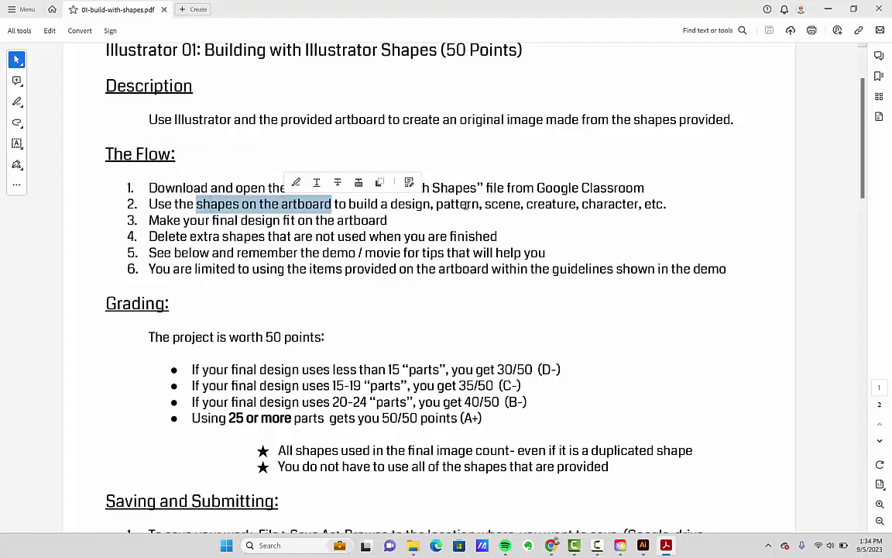
pyautogui.click(402, 209)
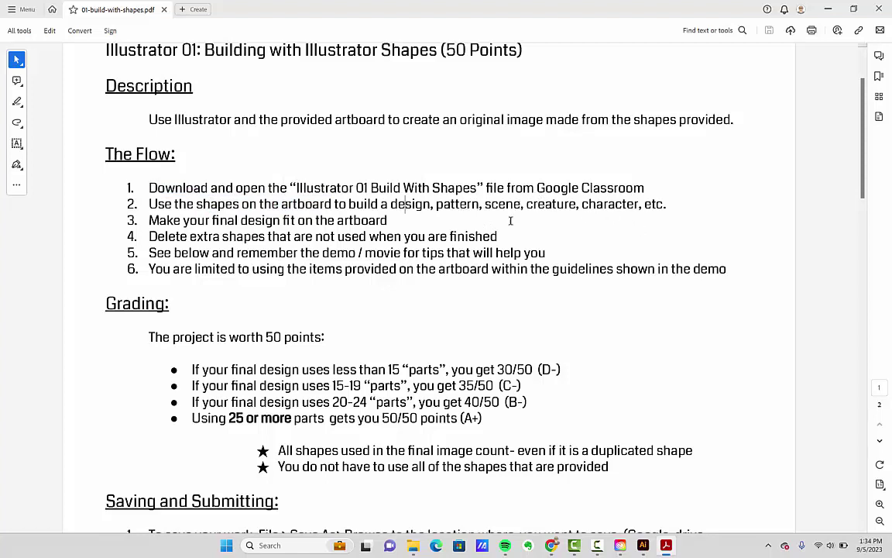
pyautogui.moveTo(211, 224); pyautogui.dragTo(388, 223)
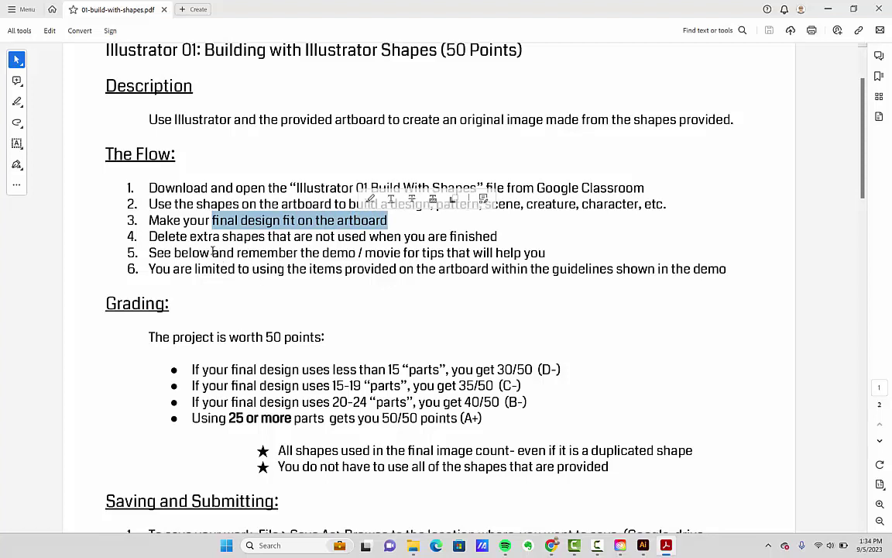
pyautogui.moveTo(181, 237); pyautogui.dragTo(454, 234)
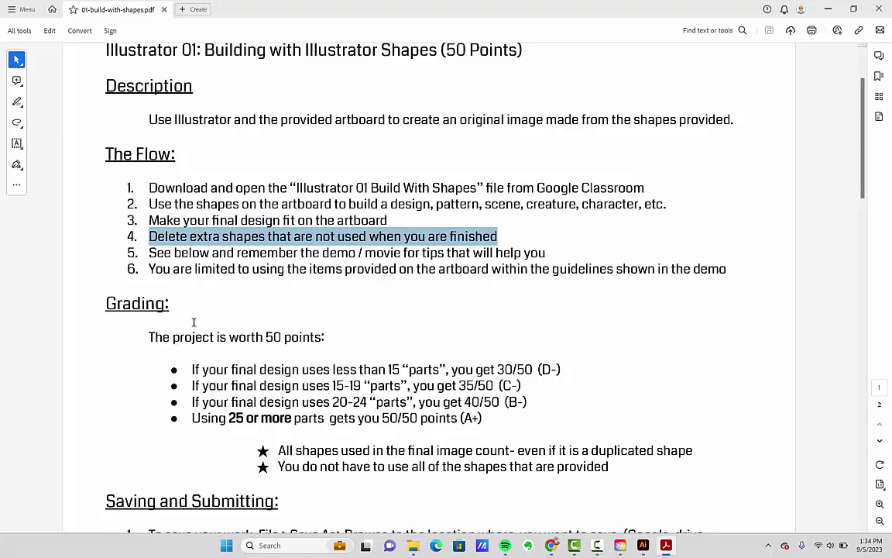
# Review the last two instructions of The Flow and the Grading criteria, from fewer than 15 parts up to 25 or more parts.
pyautogui.moveTo(174, 252); pyautogui.dragTo(403, 252)
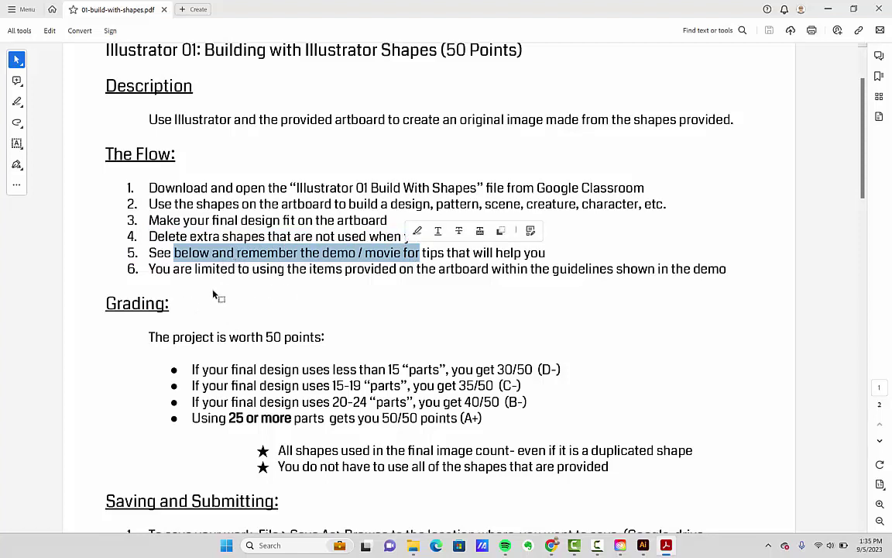
pyautogui.moveTo(192, 270); pyautogui.dragTo(522, 272)
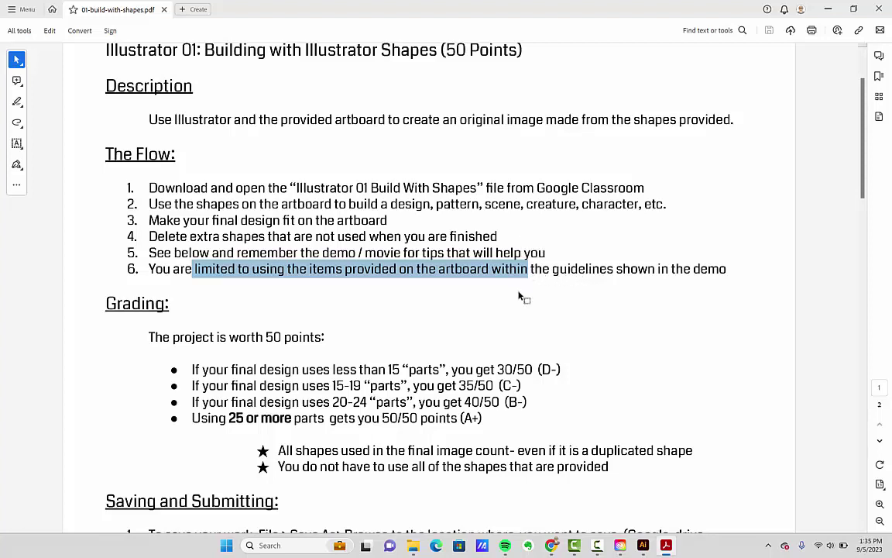
pyautogui.scroll(-3, 525, 302)
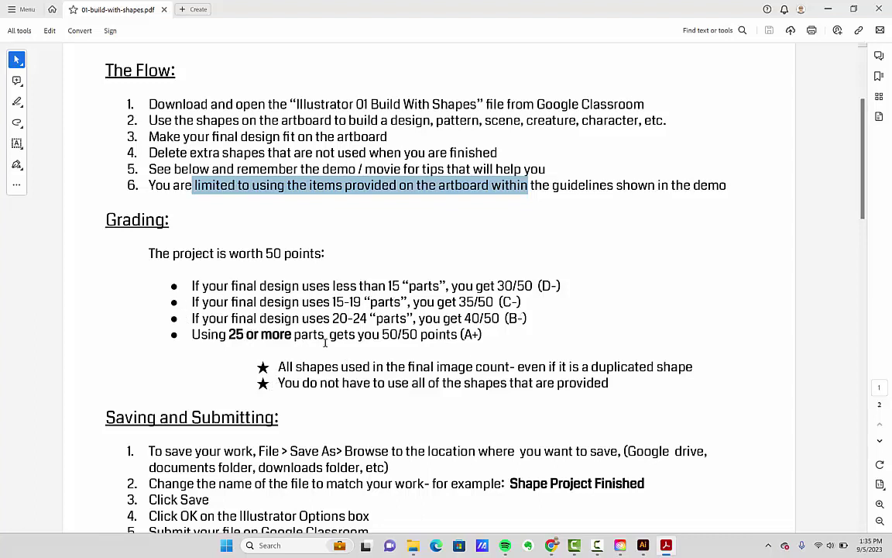
pyautogui.moveTo(230, 285); pyautogui.dragTo(408, 285)
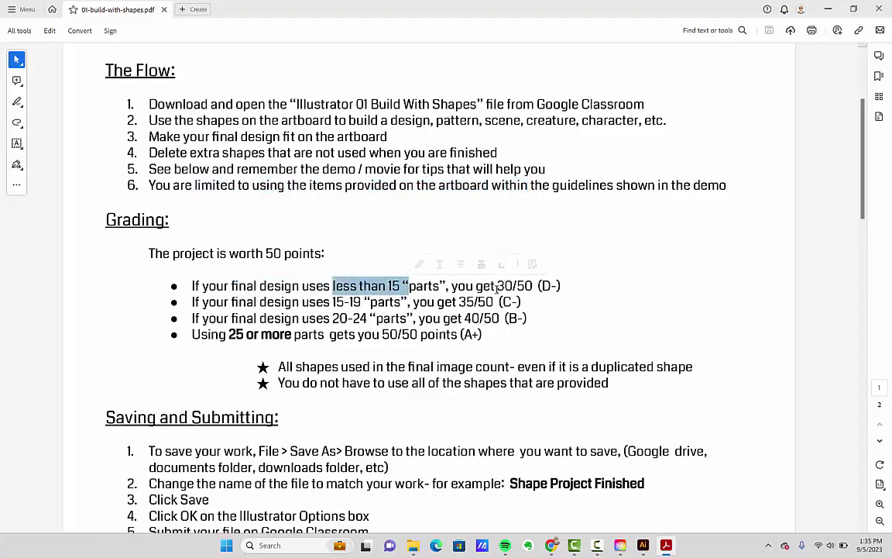
pyautogui.moveTo(497, 286); pyautogui.dragTo(524, 287)
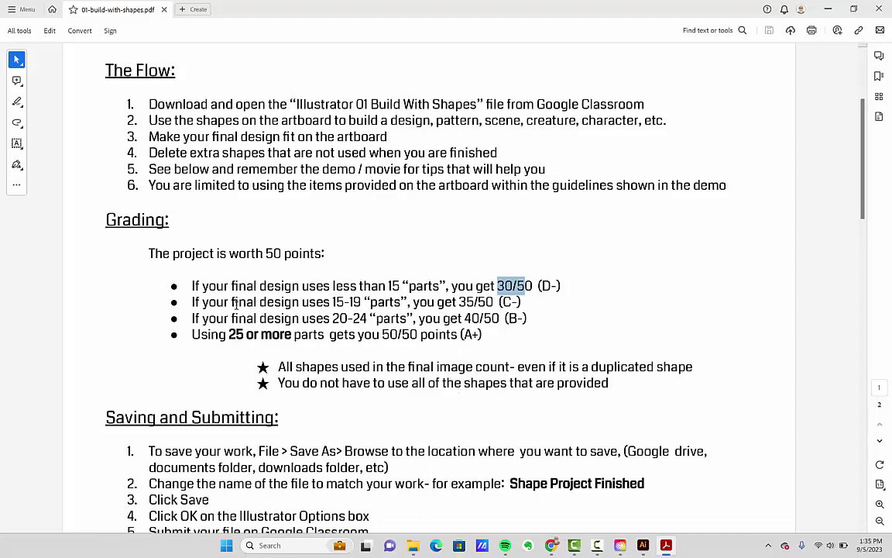
pyautogui.moveTo(231, 302); pyautogui.dragTo(299, 302)
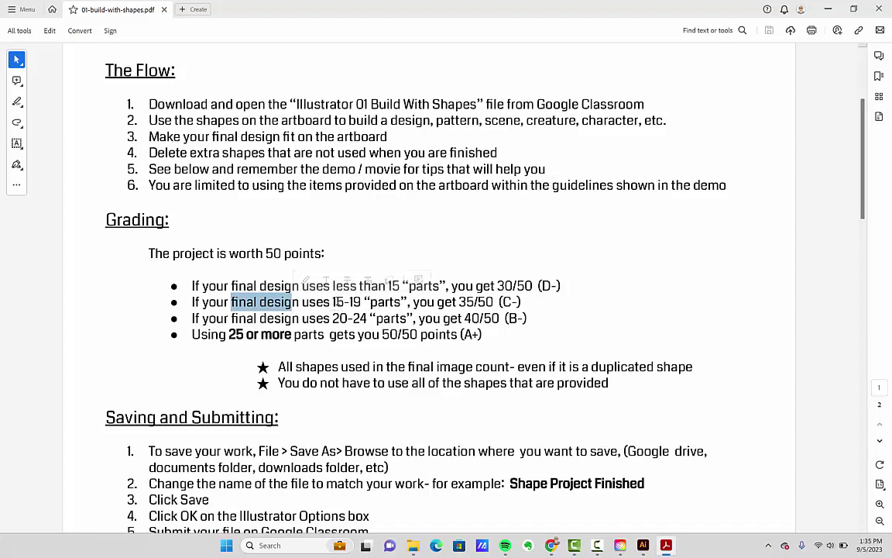
pyautogui.moveTo(332, 302); pyautogui.dragTo(362, 303)
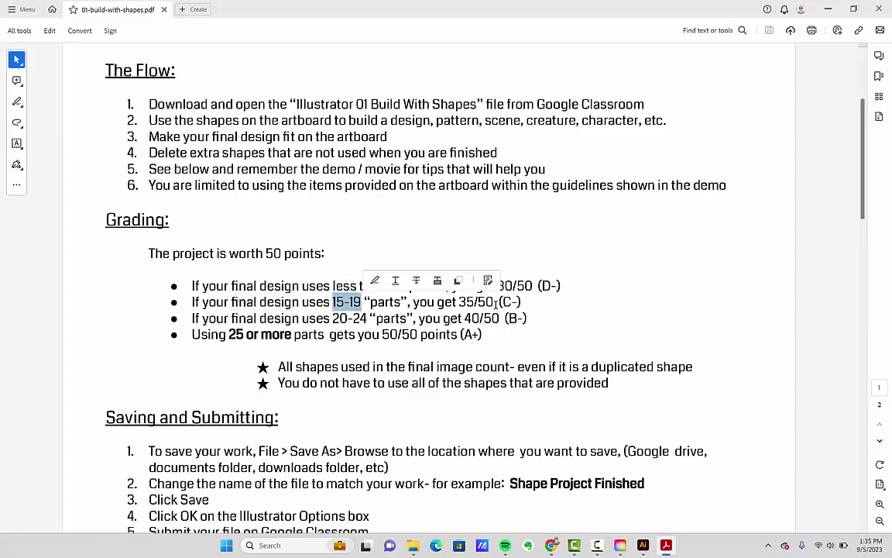
pyautogui.moveTo(459, 302); pyautogui.dragTo(495, 303)
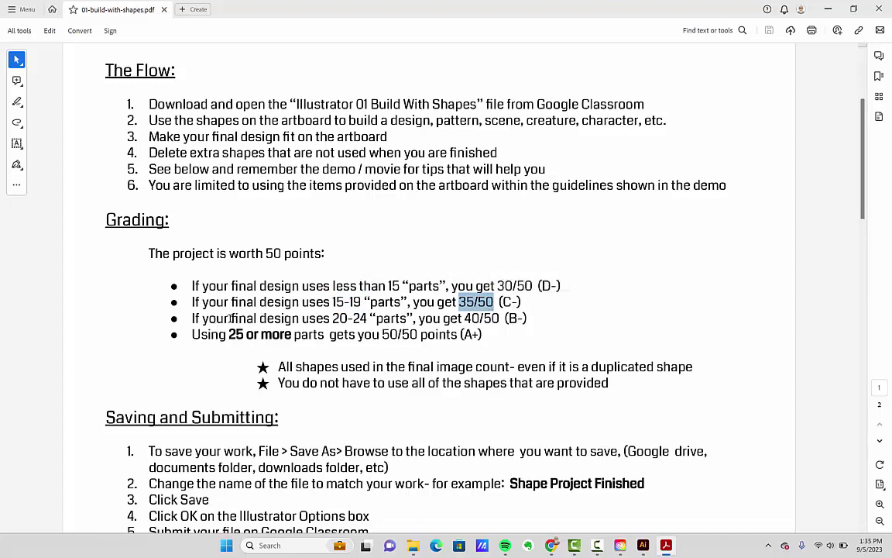
pyautogui.moveTo(230, 317); pyautogui.dragTo(298, 319)
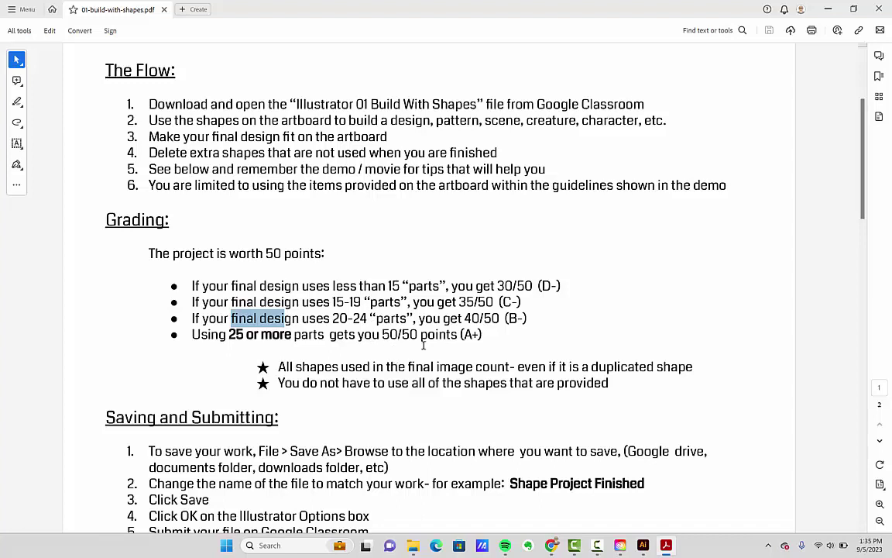
pyautogui.moveTo(464, 318); pyautogui.dragTo(499, 318)
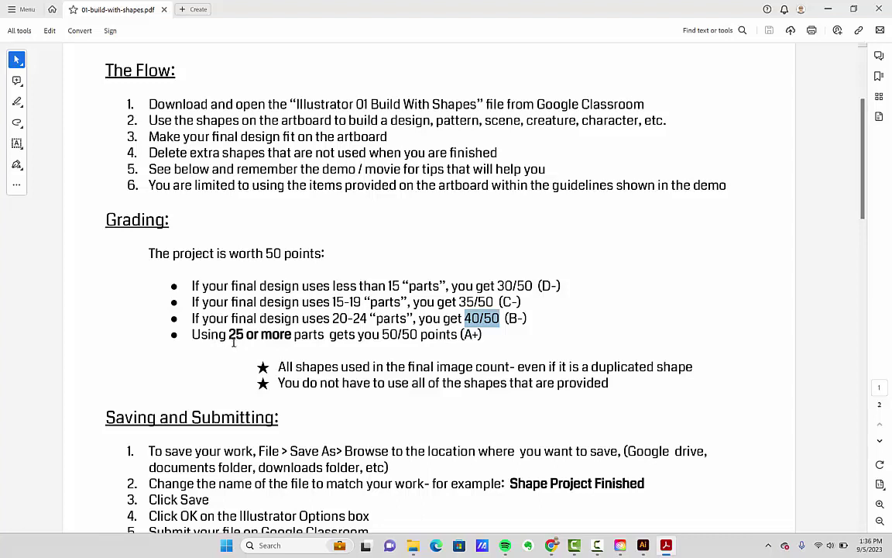
pyautogui.moveTo(229, 335); pyautogui.dragTo(277, 338)
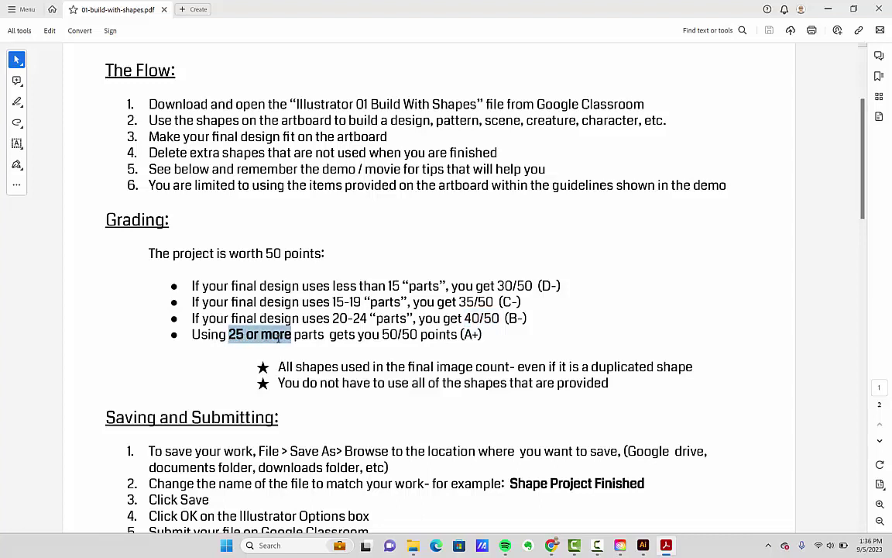
pyautogui.moveTo(390, 335); pyautogui.dragTo(418, 334)
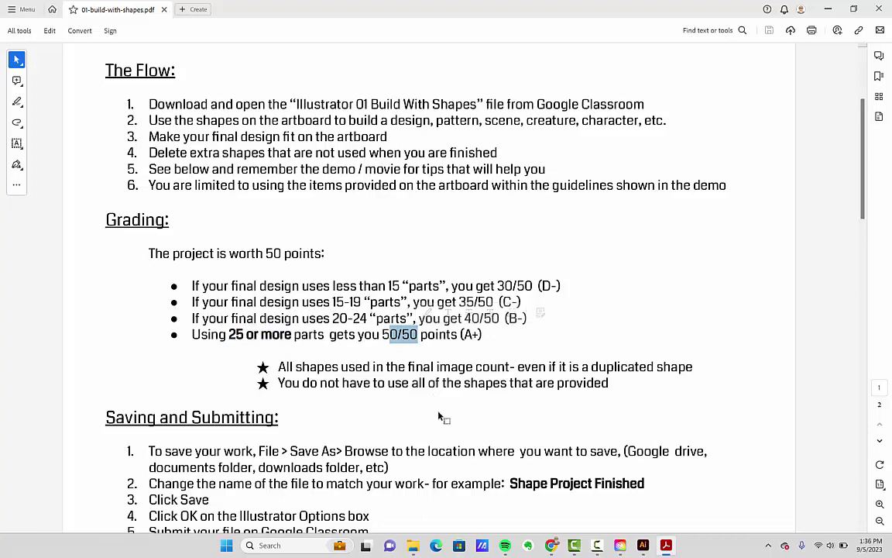
pyautogui.moveTo(228, 336); pyautogui.dragTo(292, 335)
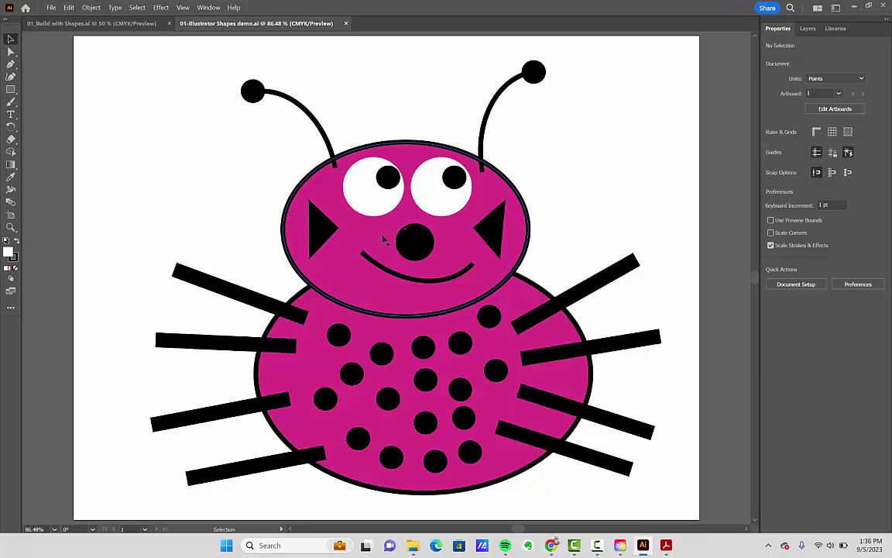
# In the beetle demo artwork, pull the white eyes, pupils, antenna curves and antenna tips away from the head.
pyautogui.moveTo(344, 188); pyautogui.dragTo(133, 107)
pyautogui.moveTo(449, 203); pyautogui.dragTo(143, 172)
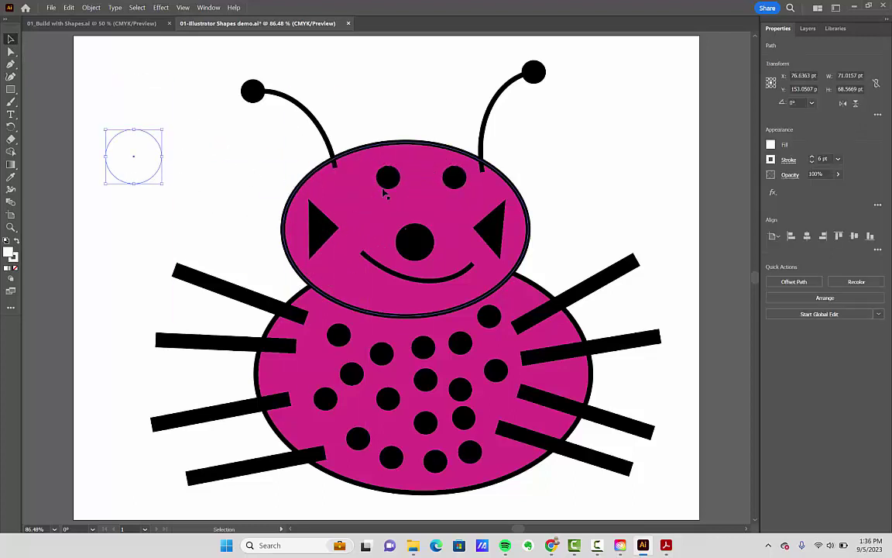
pyautogui.moveTo(385, 186); pyautogui.dragTo(414, 68)
pyautogui.moveTo(453, 177); pyautogui.dragTo(452, 93)
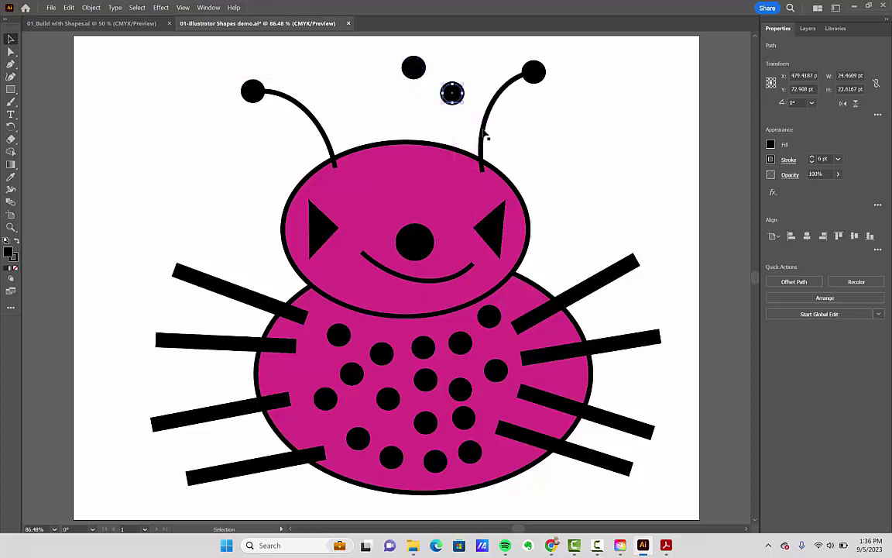
pyautogui.moveTo(485, 136); pyautogui.dragTo(630, 136)
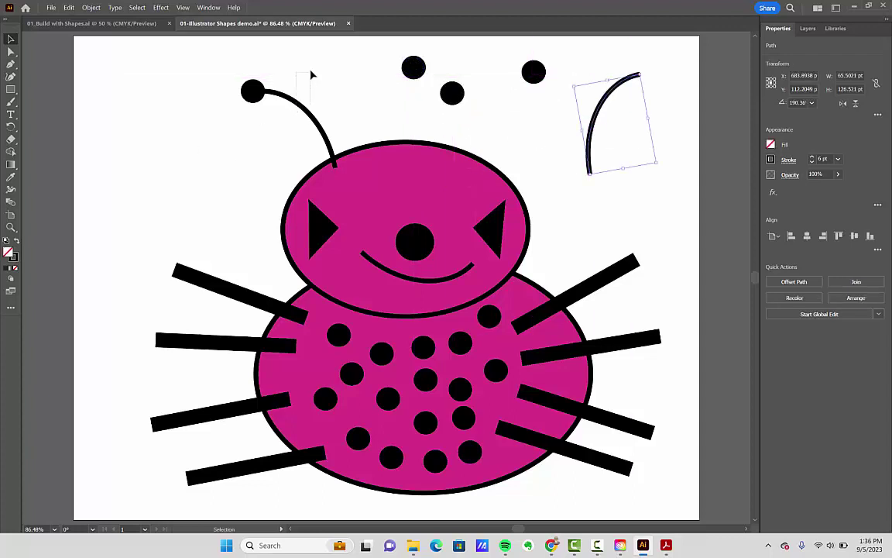
pyautogui.click(272, 109)
pyautogui.moveTo(272, 109); pyautogui.dragTo(236, 70)
pyautogui.moveTo(535, 74); pyautogui.dragTo(569, 66)
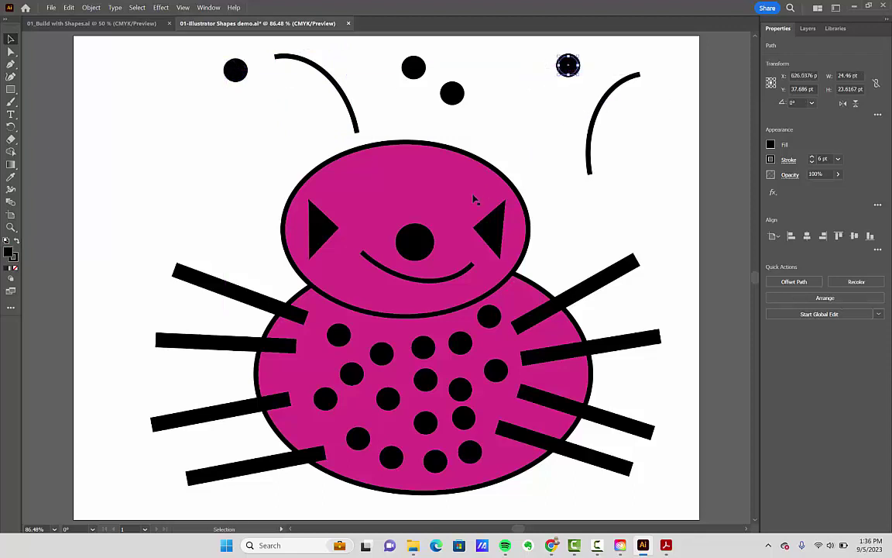
# Separate the beetle's pink head ellipse, both cheek triangles, the nose circle and the smile curve into individual pieces.
pyautogui.moveTo(470, 172); pyautogui.dragTo(670, 76)
pyautogui.moveTo(494, 228); pyautogui.dragTo(576, 200)
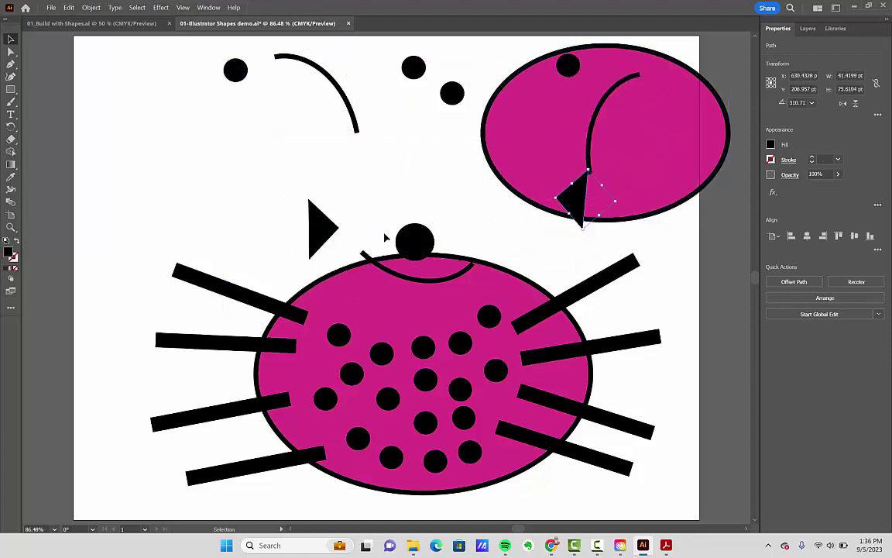
pyautogui.moveTo(410, 242); pyautogui.dragTo(409, 173)
pyautogui.moveTo(317, 234); pyautogui.dragTo(305, 175)
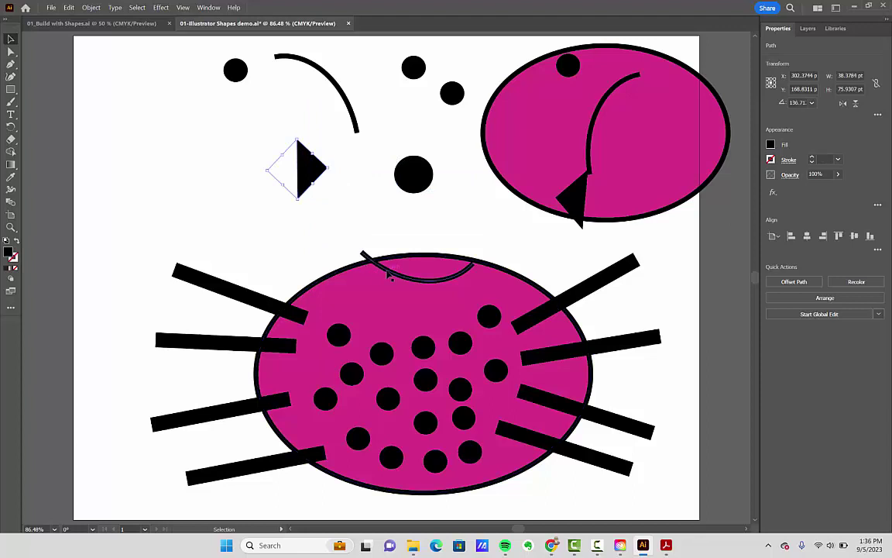
pyautogui.moveTo(364, 255); pyautogui.dragTo(369, 158)
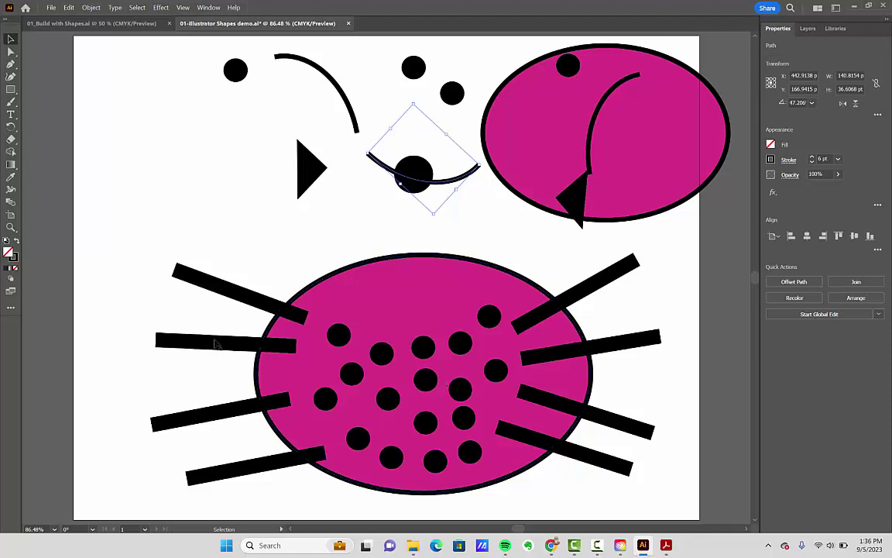
# Move the four left legs away from the beetle's body, and shift the body and head ellipses up beside them.
pyautogui.moveTo(240, 280); pyautogui.dragTo(168, 205)
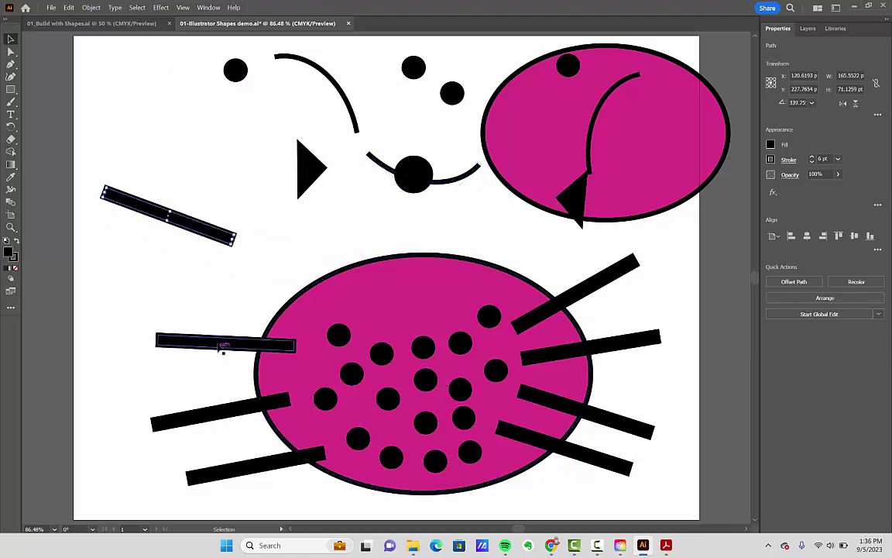
pyautogui.moveTo(219, 342); pyautogui.dragTo(151, 287)
pyautogui.moveTo(197, 417); pyautogui.dragTo(107, 355)
pyautogui.moveTo(233, 478); pyautogui.dragTo(120, 414)
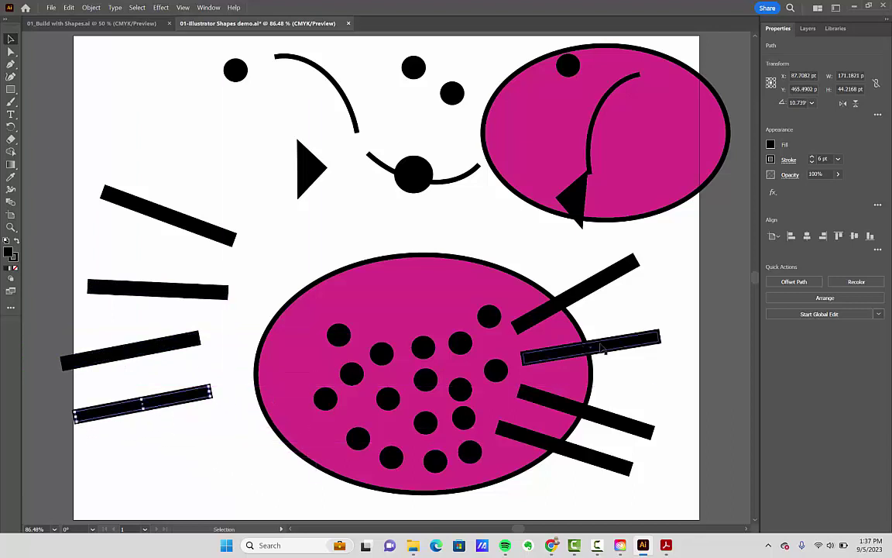
pyautogui.moveTo(443, 297); pyautogui.dragTo(492, 248)
pyautogui.moveTo(550, 153); pyautogui.dragTo(504, 167)
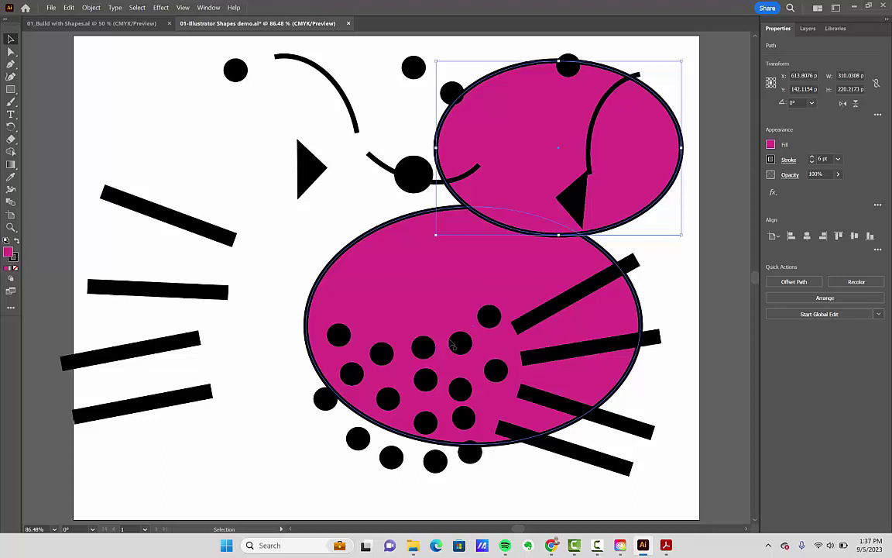
# Undo all piece moves in the demo artwork until the beetle is fully reassembled.
pyautogui.hotkey('ctrl', 'z')
pyautogui.hotkey('ctrl', 'z')
pyautogui.hotkey('ctrl', 'z')
pyautogui.hotkey('ctrl', 'z')
pyautogui.hotkey('ctrl', 'z')
pyautogui.hotkey('ctrl', 'z')
pyautogui.hotkey('ctrl', 'z')
pyautogui.hotkey('ctrl', 'z')
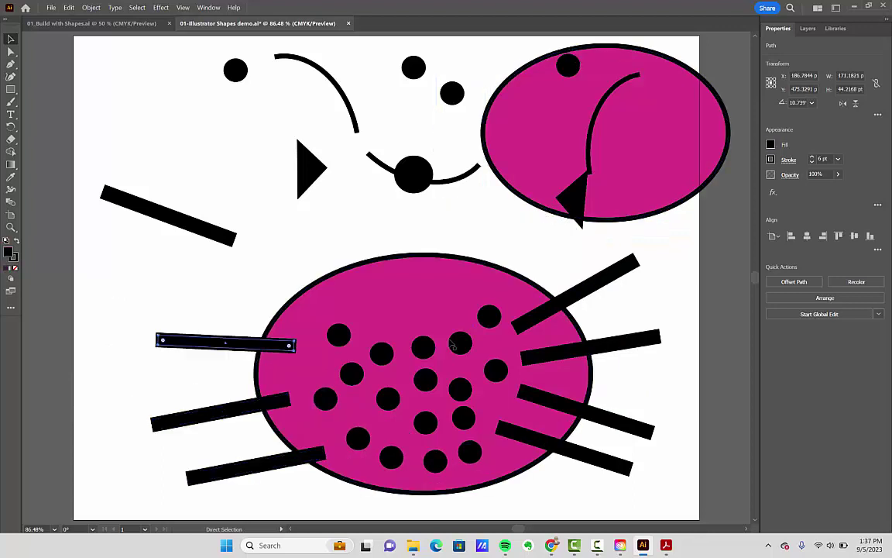
pyautogui.hotkey('ctrl', 'shift', 'z')
pyautogui.hotkey('ctrl', 'shift', 'z')
pyautogui.hotkey('ctrl', 'shift', 'z')
pyautogui.hotkey('ctrl', 'shift', 'z')
pyautogui.hotkey('ctrl', 'shift', 'z')
pyautogui.hotkey('ctrl', 'shift', 'z')
pyautogui.hotkey('ctrl', 'shift', 'z')
pyautogui.hotkey('ctrl', 'shift', 'z')
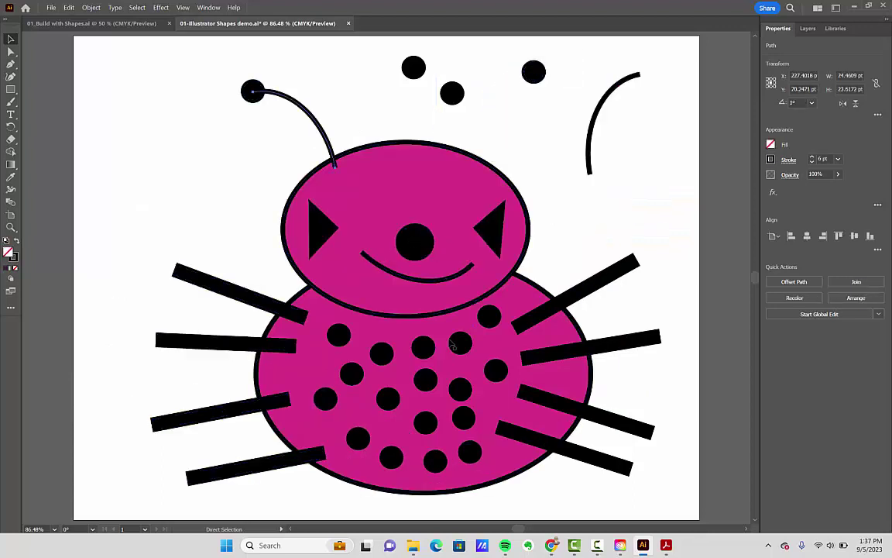
pyautogui.hotkey('ctrl', 'shift', 'z')
pyautogui.hotkey('ctrl', 'shift', 'z')
pyautogui.hotkey('ctrl', 'shift', 'z')
pyautogui.hotkey('ctrl', 'shift', 'z')
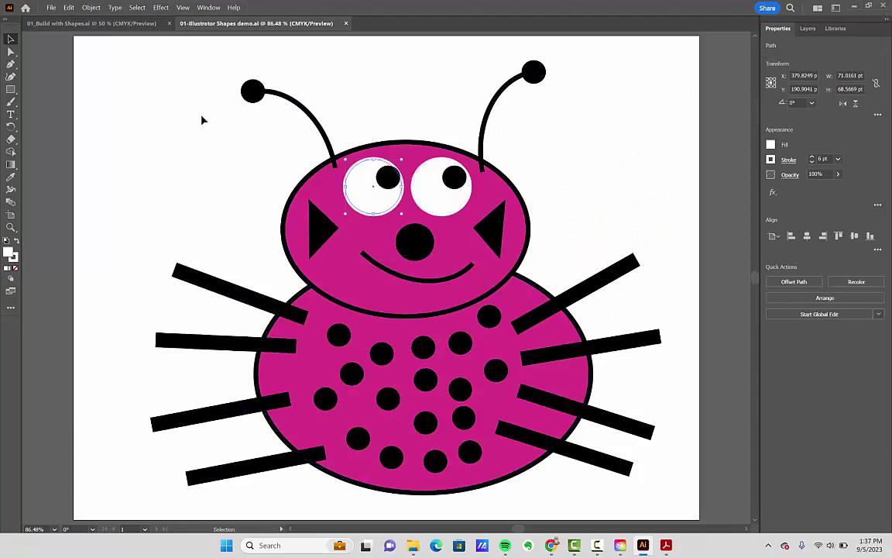
pyautogui.press('v')
# Start opening another document and browse to the My Drive folder on Google Drive (G:).
pyautogui.click(51, 7)
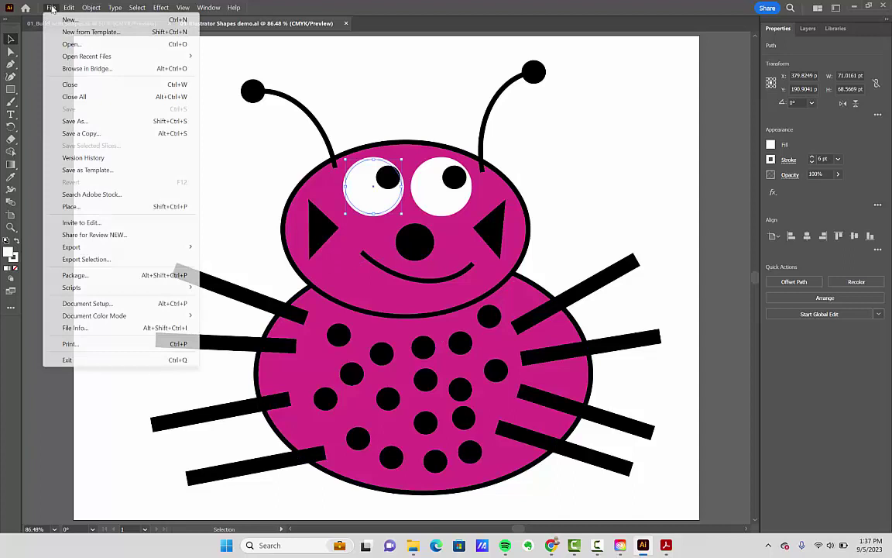
pyautogui.click(64, 45)
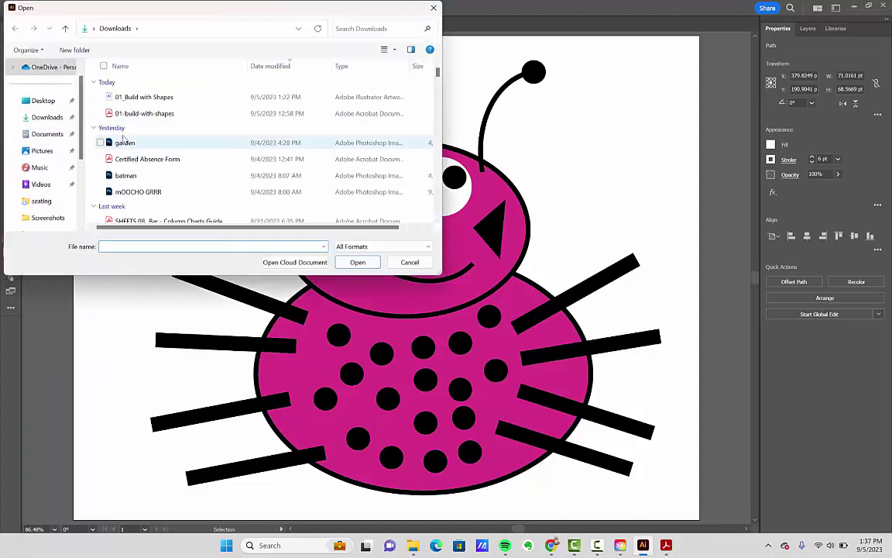
pyautogui.scroll(-2, 73, 189)
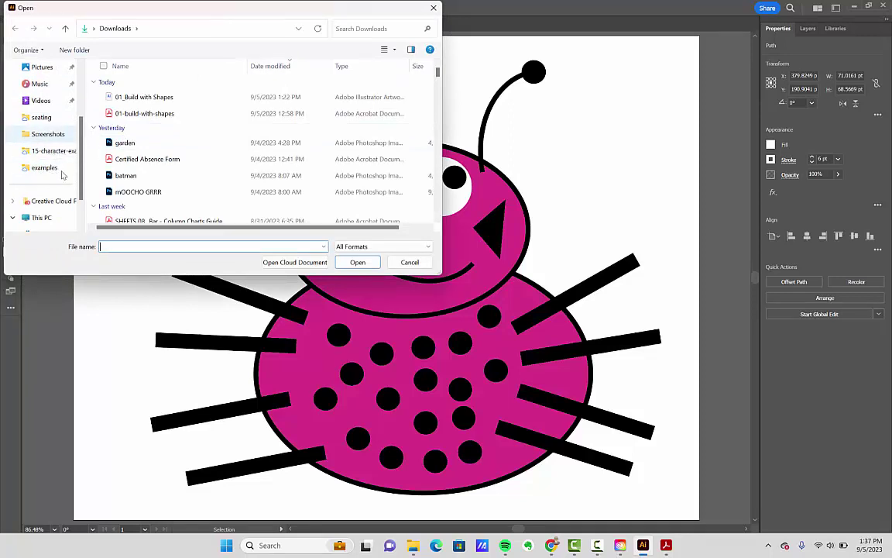
pyautogui.scroll(-1, 47, 205)
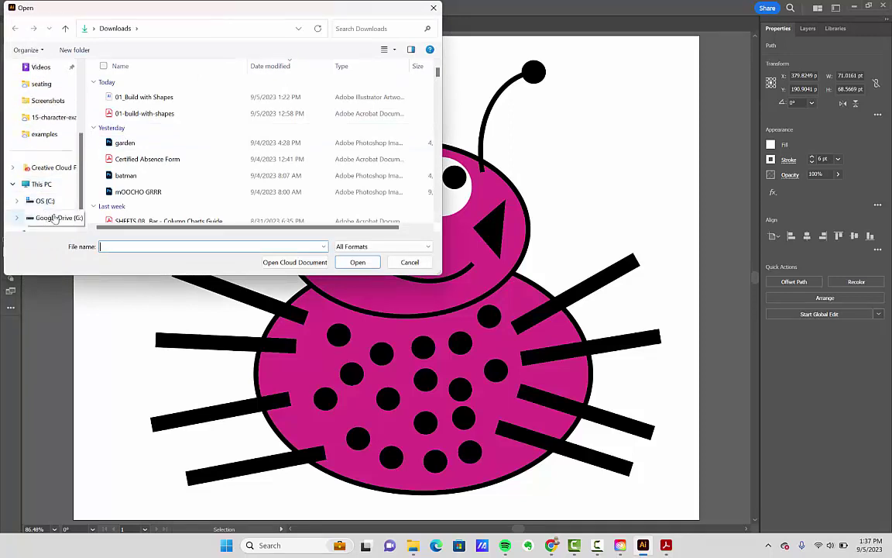
pyautogui.click(54, 218)
pyautogui.click(129, 85)
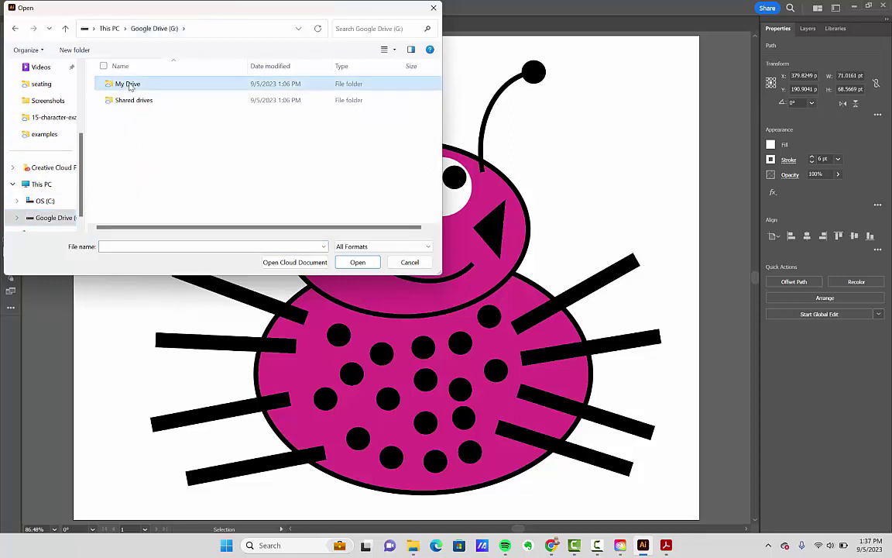
pyautogui.doubleClick(129, 85)
# Open 01-Illustrator Shapes demo2 from 0000_classes, Digital_Media_Production, 02-Illustrator, 1027, examples, and fit its artboard in the window.
pyautogui.scroll(-5, 170, 155)
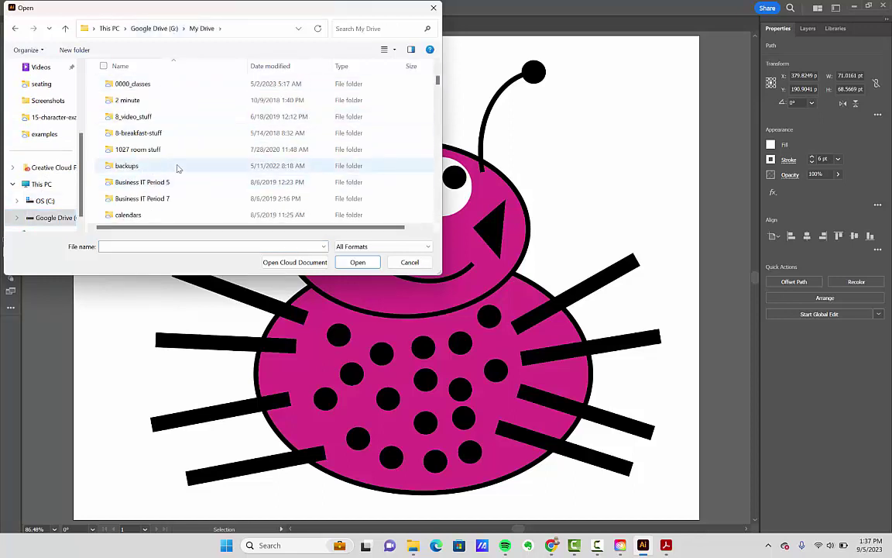
pyautogui.doubleClick(143, 85)
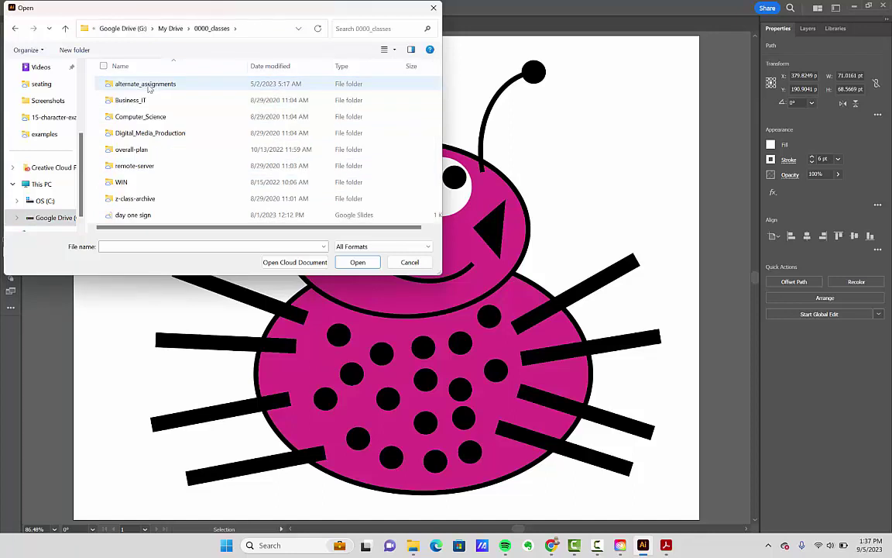
pyautogui.doubleClick(143, 133)
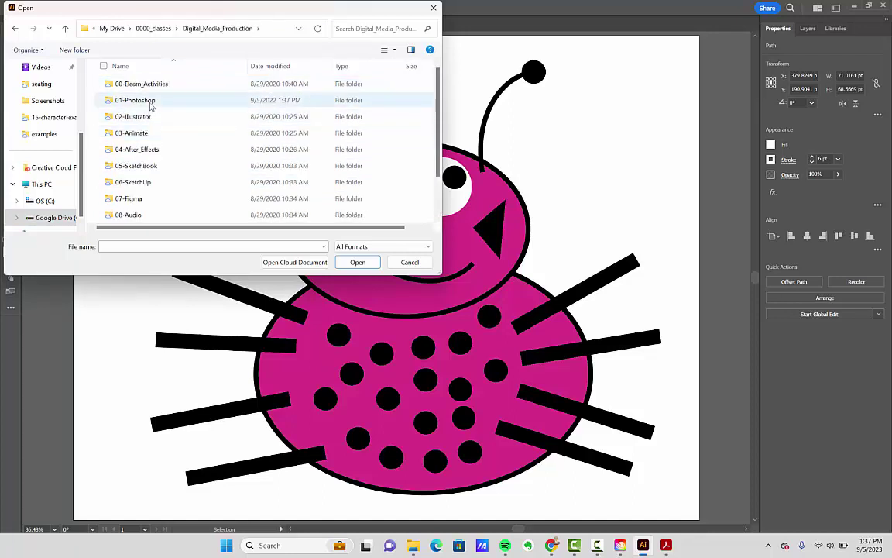
pyautogui.doubleClick(143, 117)
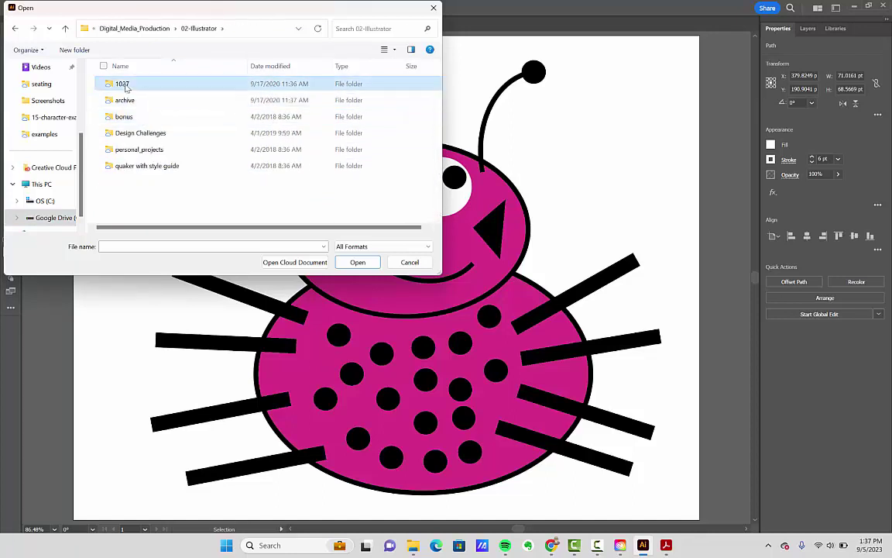
pyautogui.doubleClick(120, 83)
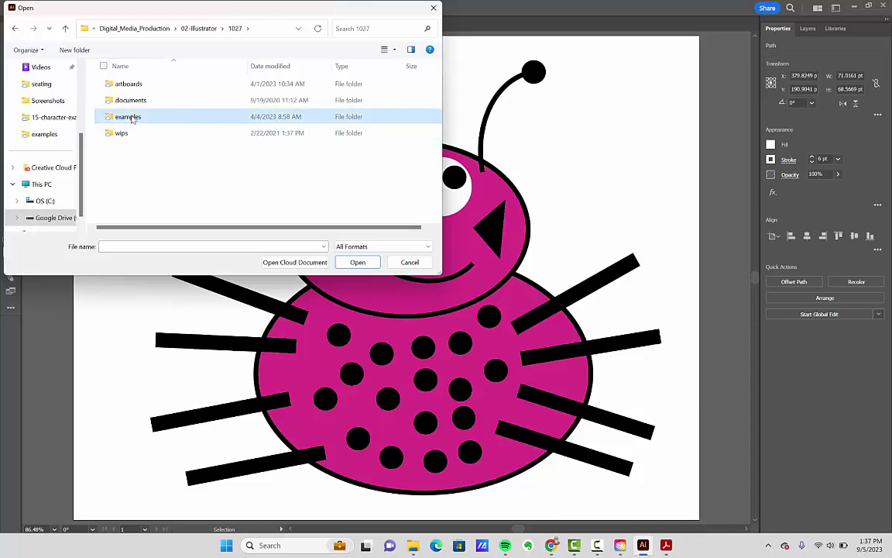
pyautogui.doubleClick(124, 116)
pyautogui.doubleClick(183, 166)
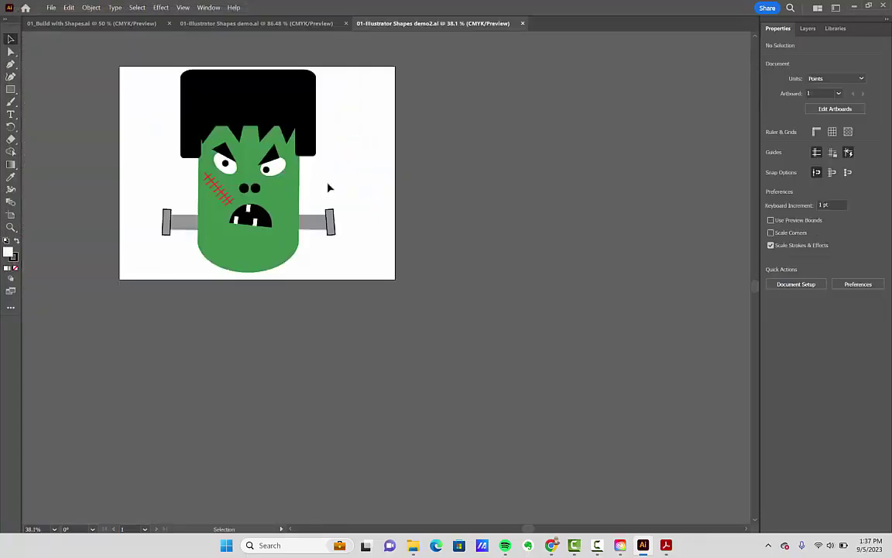
pyautogui.hotkey('ctrl', '0')
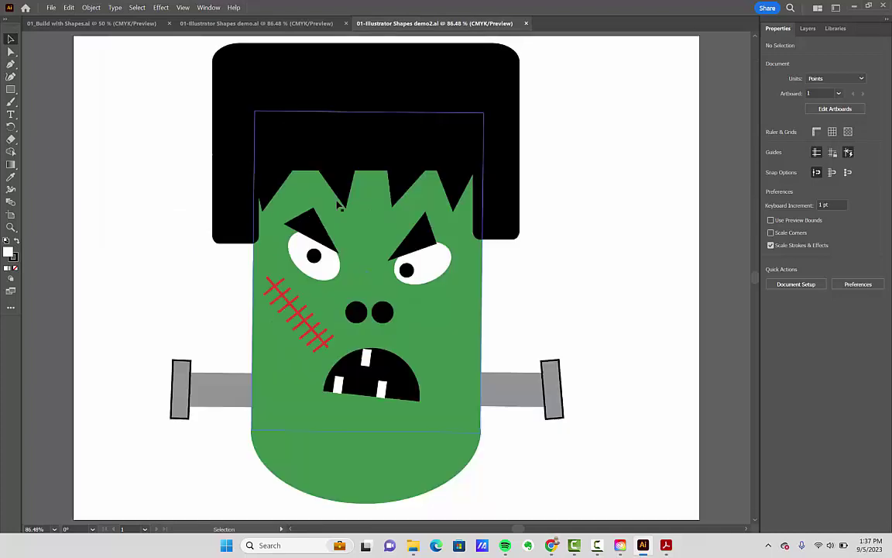
# Compare the starting shapes in 01_Build with Shapes.ai with the beetle demo and the green monster demo.
pyautogui.click(56, 25)
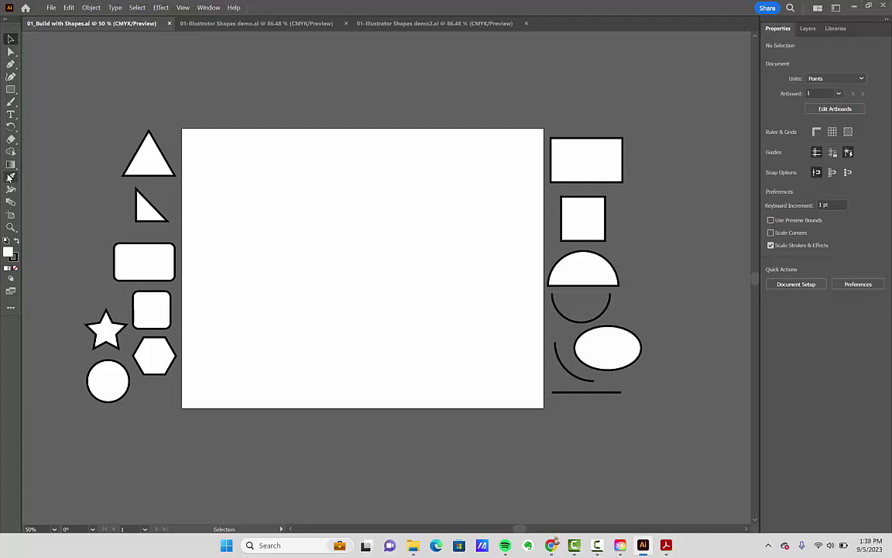
pyautogui.click(462, 25)
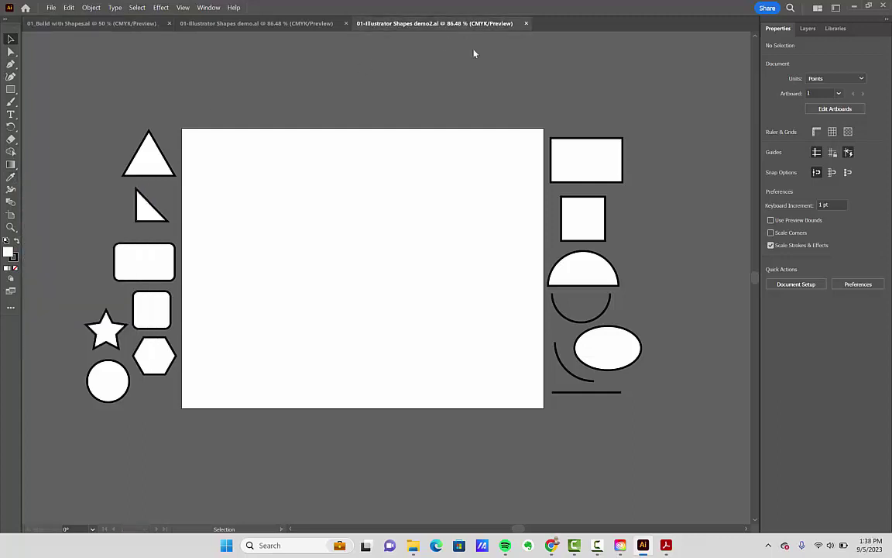
pyautogui.click(302, 24)
pyautogui.click(427, 24)
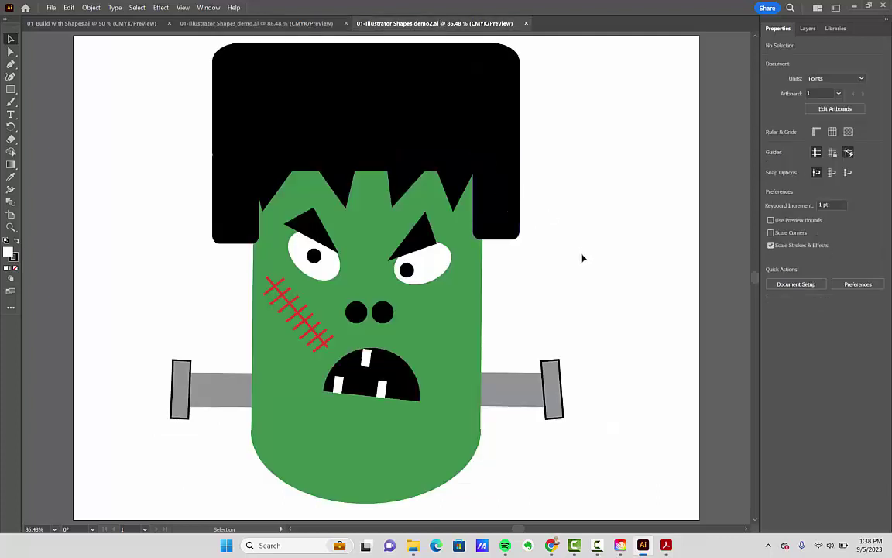
# Pull the monster's two sideburns, hair spike triangles, black hair block and green face rectangle away to the right side of the artwork.
pyautogui.moveTo(497, 219); pyautogui.dragTo(576, 243)
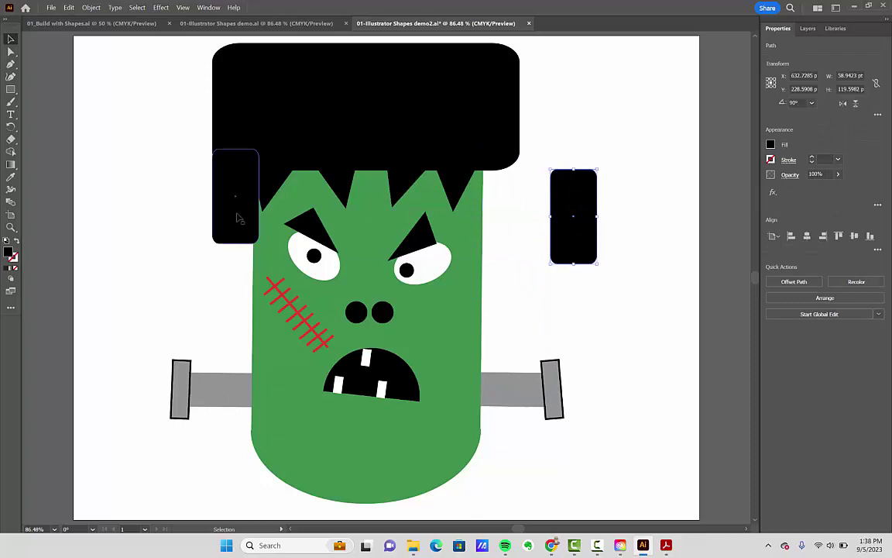
pyautogui.moveTo(237, 216); pyautogui.dragTo(645, 328)
pyautogui.moveTo(455, 185); pyautogui.dragTo(639, 224)
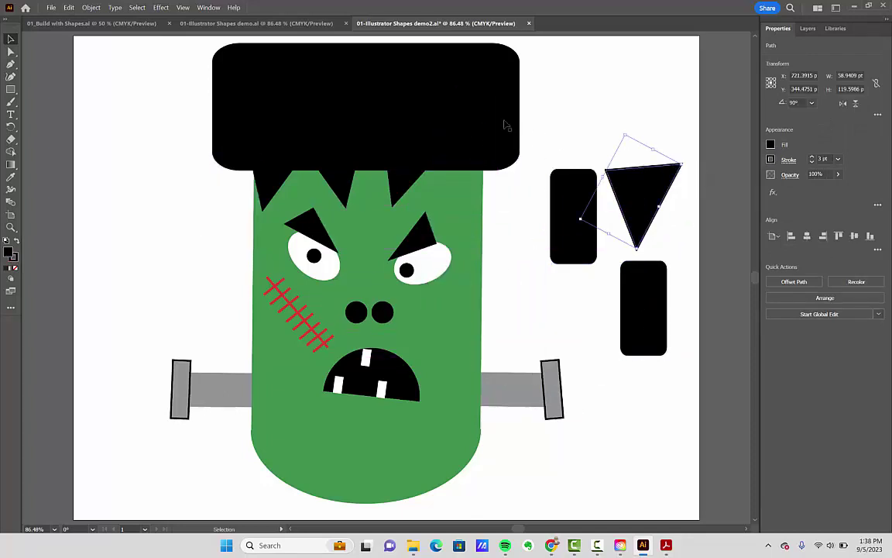
pyautogui.moveTo(459, 104); pyautogui.dragTo(727, 119)
pyautogui.moveTo(388, 146); pyautogui.dragTo(536, 149)
pyautogui.moveTo(328, 146); pyautogui.dragTo(486, 148)
pyautogui.moveTo(253, 149); pyautogui.dragTo(494, 156)
pyautogui.moveTo(373, 153); pyautogui.dragTo(646, 92)
# Select the red scar lines, and shift both eyebrow triangles, the nostril circles, the mouth half circle and the green chin out of place.
pyautogui.moveTo(300, 313); pyautogui.dragTo(163, 252)
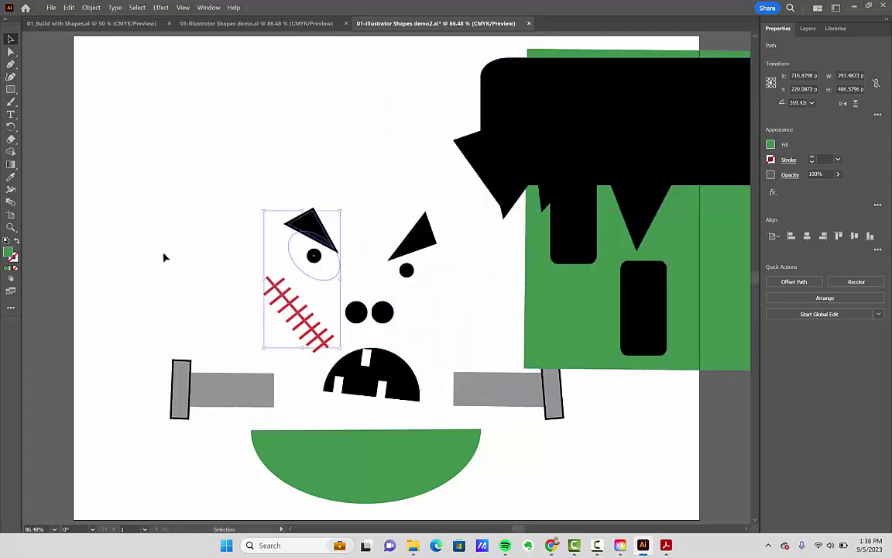
pyautogui.moveTo(282, 323); pyautogui.dragTo(243, 265)
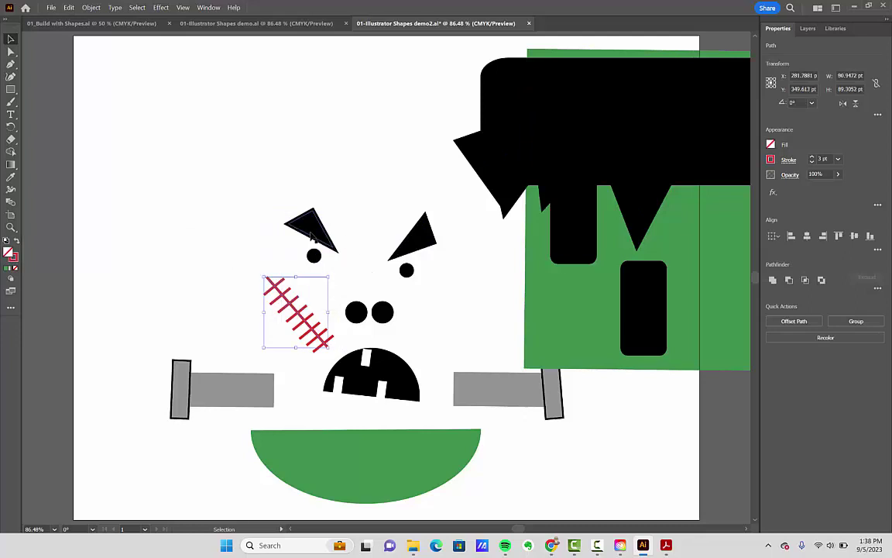
pyautogui.moveTo(311, 229); pyautogui.dragTo(345, 194)
pyautogui.moveTo(425, 240); pyautogui.dragTo(429, 238)
pyautogui.moveTo(381, 311)
pyautogui.mouseDown()
pyautogui.moveTo(391, 309)
pyautogui.moveTo(371, 314)
pyautogui.mouseUp()
pyautogui.moveTo(376, 367); pyautogui.dragTo(398, 356)
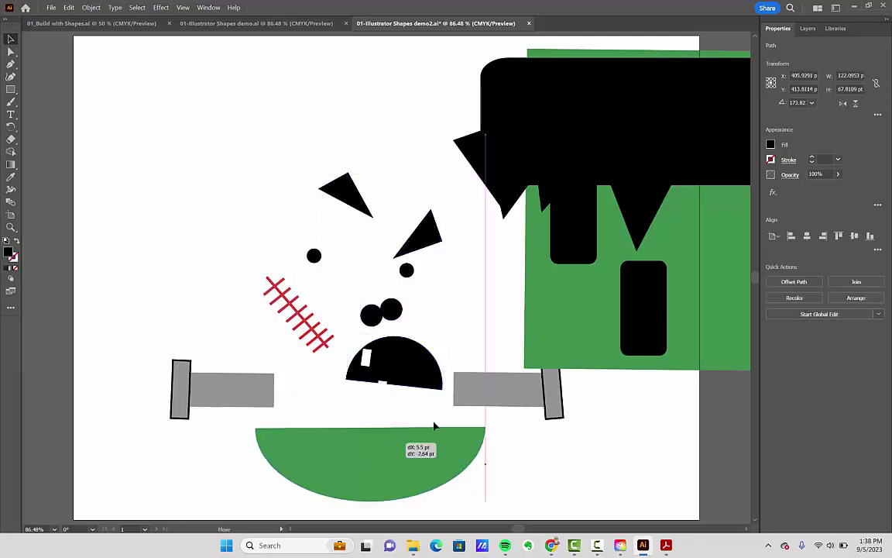
pyautogui.moveTo(434, 448); pyautogui.dragTo(487, 419)
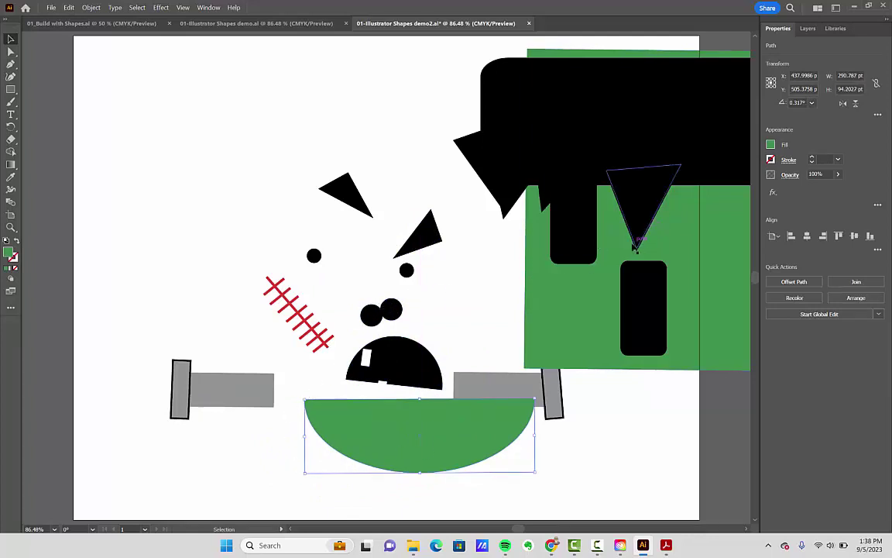
# Undo all piece moves until the green monster is fully reassembled, and leave nothing selected.
pyautogui.press('a')
pyautogui.hotkey('ctrl', 'z')
pyautogui.hotkey('ctrl', 'z')
pyautogui.hotkey('ctrl', 'z')
pyautogui.hotkey('ctrl', 'z')
pyautogui.hotkey('ctrl', 'z')
pyautogui.hotkey('ctrl', 'z')
pyautogui.hotkey('ctrl', 'z')
pyautogui.hotkey('ctrl', 'z')
pyautogui.hotkey('ctrl', 'z')
pyautogui.hotkey('ctrl', 'z')
pyautogui.hotkey('ctrl', 'z')
pyautogui.hotkey('ctrl', 'z')
pyautogui.hotkey('ctrl', 'z')
pyautogui.hotkey('ctrl', 'z')
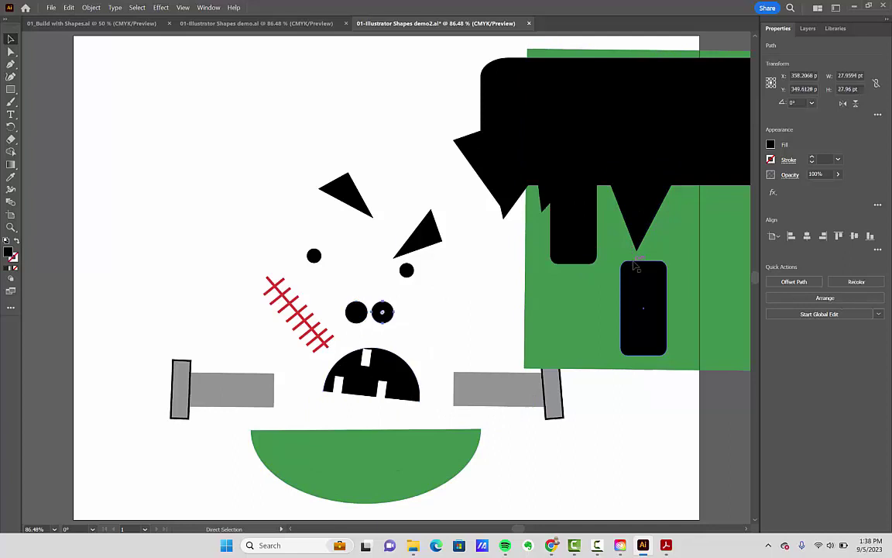
pyautogui.hotkey('ctrl', 'z')
pyautogui.hotkey('ctrl', 'z')
pyautogui.hotkey('ctrl', 'z')
pyautogui.hotkey('ctrl', 'z')
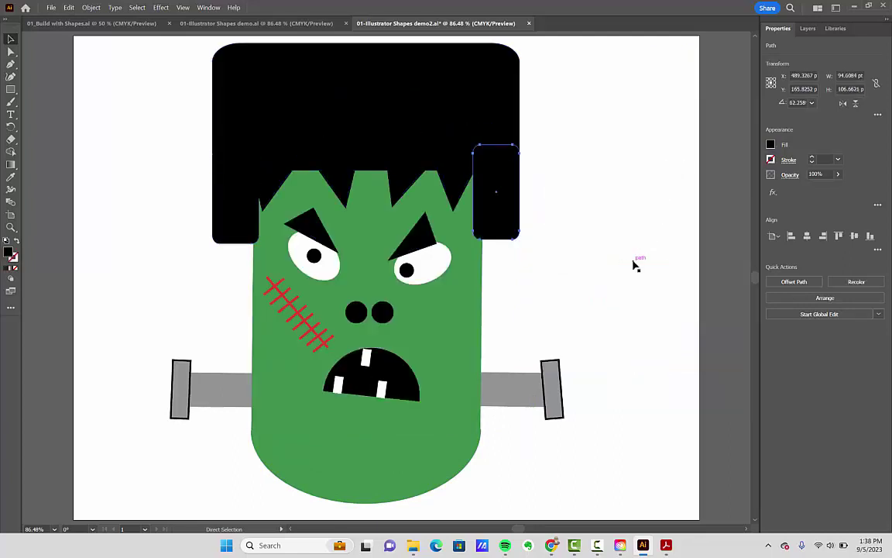
pyautogui.press('v')
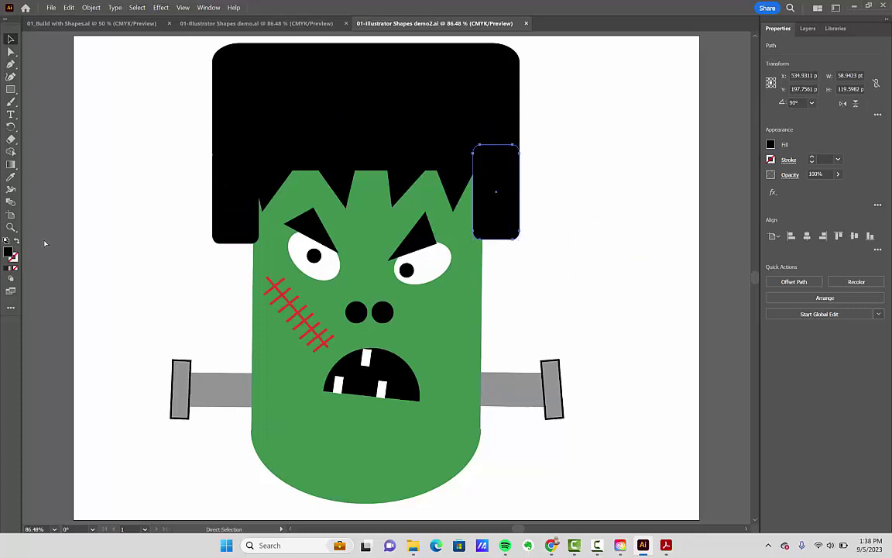
pyautogui.click(48, 186)
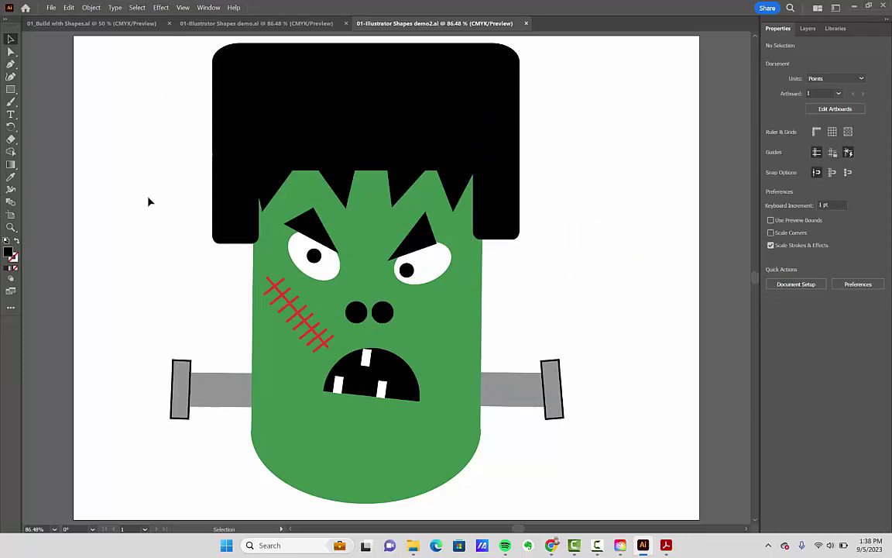
# Open 01-shapes clean up demo from the examples folder, fit its artboard in the window, and compare the rocket with the starting shapes in 01_Build with Shapes.ai.
pyautogui.click(51, 8)
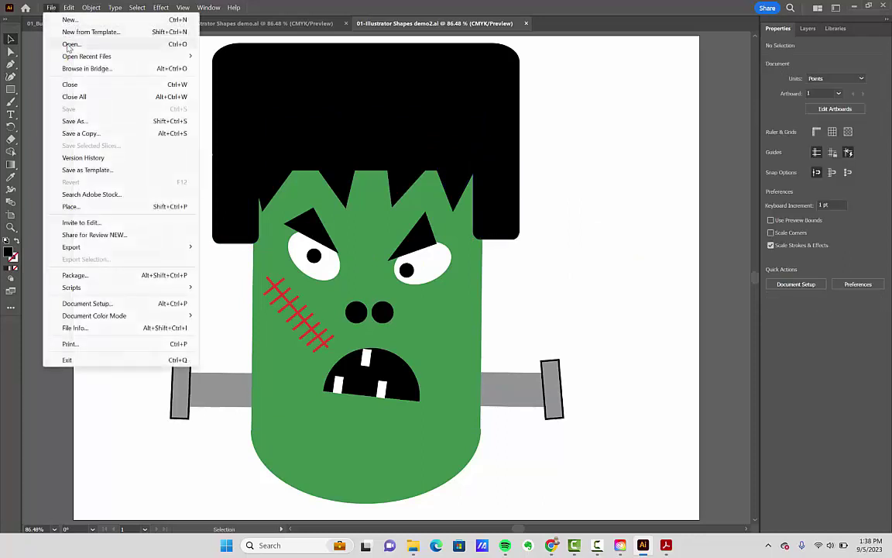
pyautogui.click(68, 46)
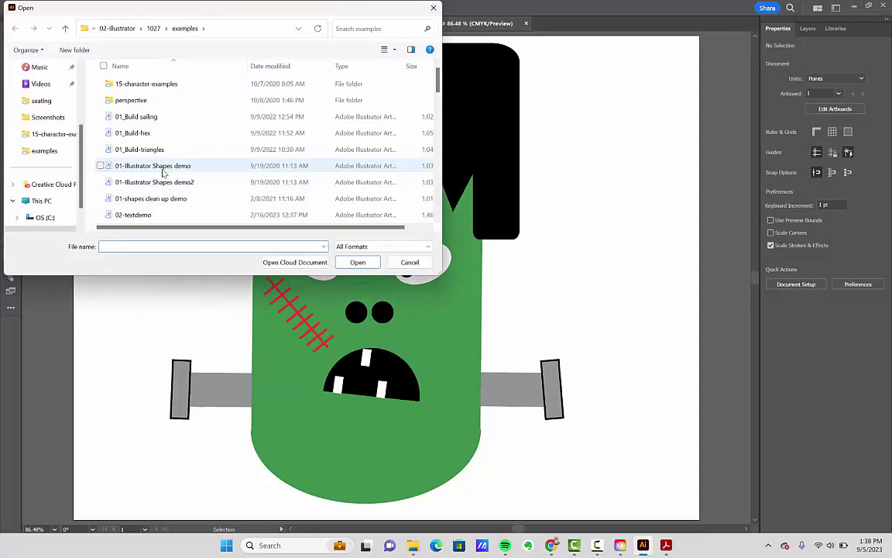
pyautogui.doubleClick(163, 184)
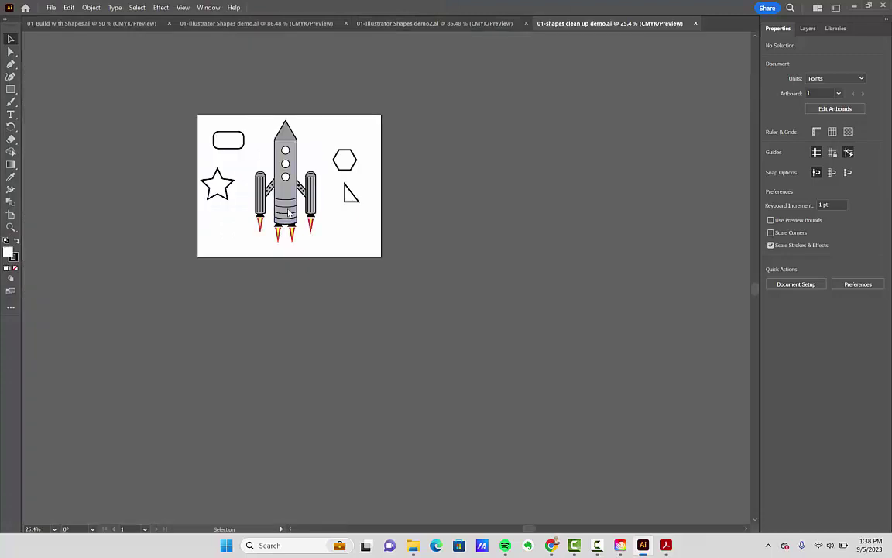
pyautogui.hotkey('ctrl', '0')
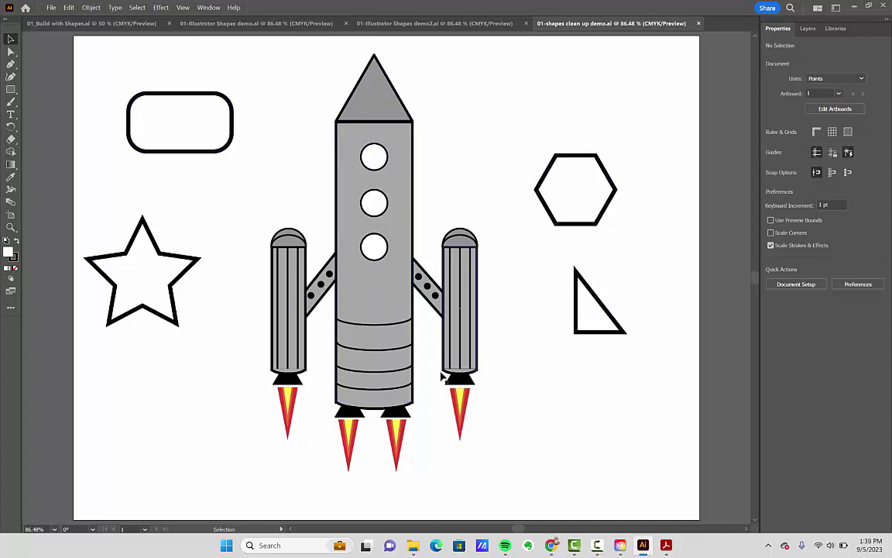
pyautogui.click(88, 23)
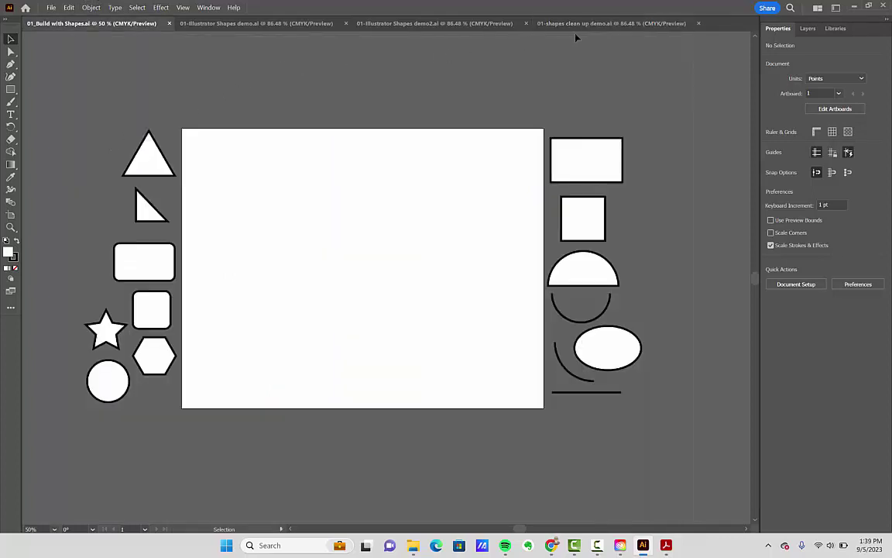
pyautogui.click(595, 24)
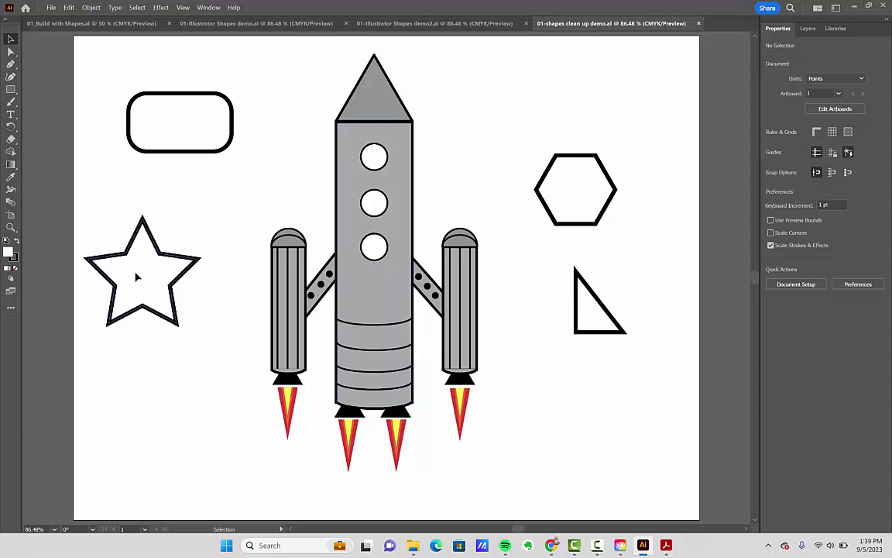
# Move the unused star, rounded rectangle, hexagon and right triangle farther out from the rocket.
pyautogui.moveTo(135, 275); pyautogui.dragTo(103, 253)
pyautogui.moveTo(134, 130); pyautogui.dragTo(91, 117)
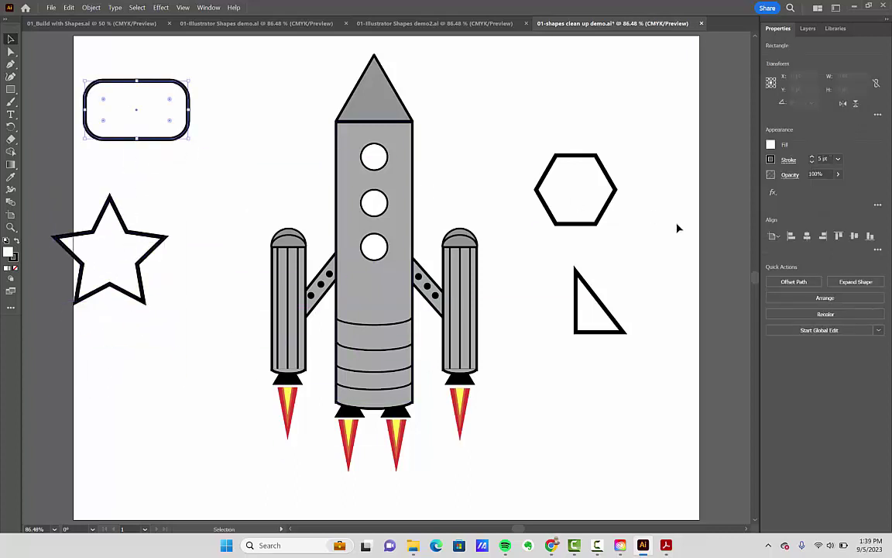
pyautogui.moveTo(557, 193); pyautogui.dragTo(575, 147)
pyautogui.moveTo(583, 320); pyautogui.dragTo(604, 278)
# Reposition the unused star fully on the artboard, beneath the rounded rectangle beside the rocket.
pyautogui.moveTo(117, 262); pyautogui.dragTo(133, 314)
pyautogui.moveTo(143, 281); pyautogui.dragTo(130, 249)
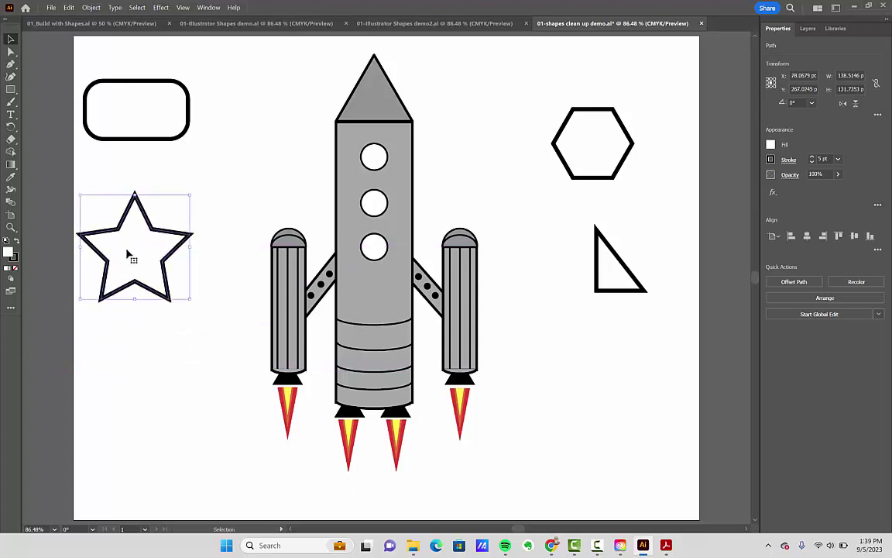
pyautogui.moveTo(131, 263); pyautogui.dragTo(149, 244)
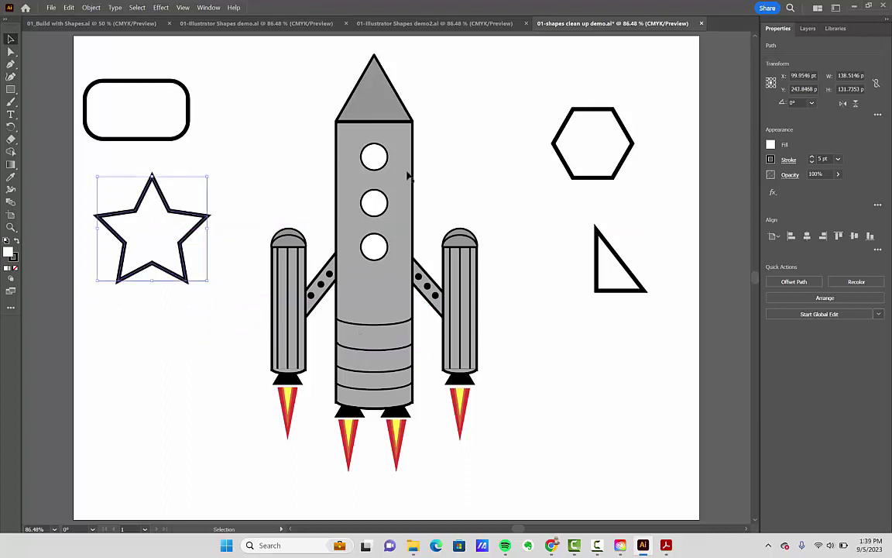
pyautogui.moveTo(139, 238); pyautogui.dragTo(140, 265)
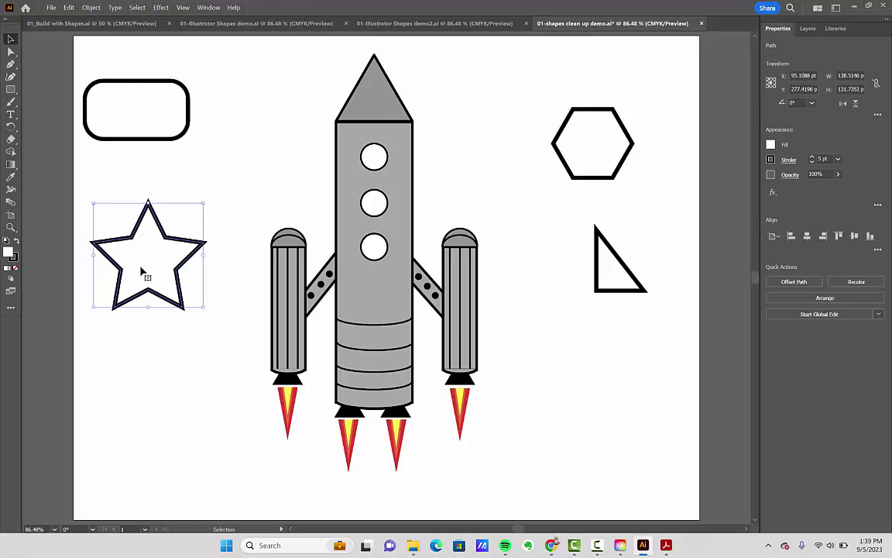
# Delete the unused star, rounded rectangle, hexagon and right triangle around the rocket so that only the rocket artwork is left.
pyautogui.press('Delete')
pyautogui.click(146, 120)
pyautogui.moveTo(146, 120); pyautogui.dragTo(164, 175)
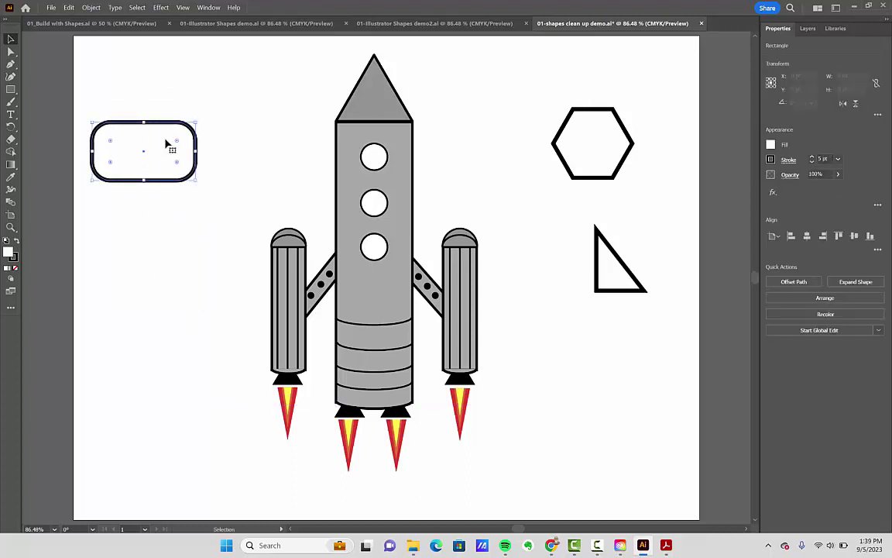
pyautogui.press('Delete')
pyautogui.moveTo(586, 133); pyautogui.dragTo(603, 153)
pyautogui.press('Delete')
pyautogui.moveTo(629, 282); pyautogui.dragTo(635, 303)
pyautogui.press('Delete')
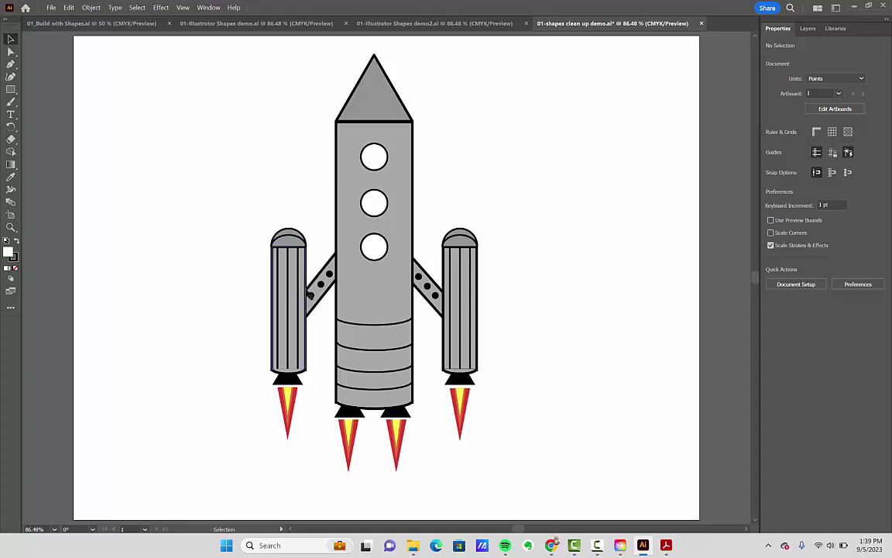
# Review the beetle, monster and cleaned-up rocket example files once more, and return to 01_Build with Shapes.ai.
pyautogui.click(276, 25)
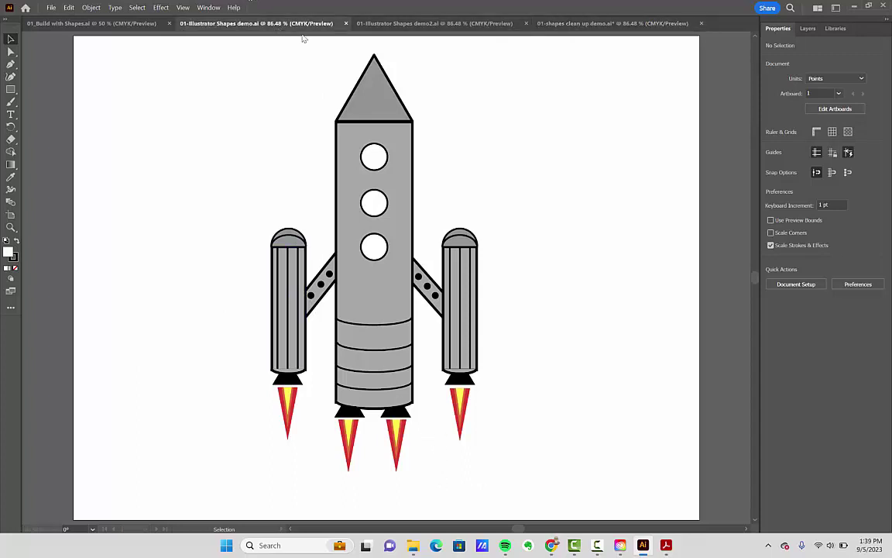
pyautogui.click(420, 24)
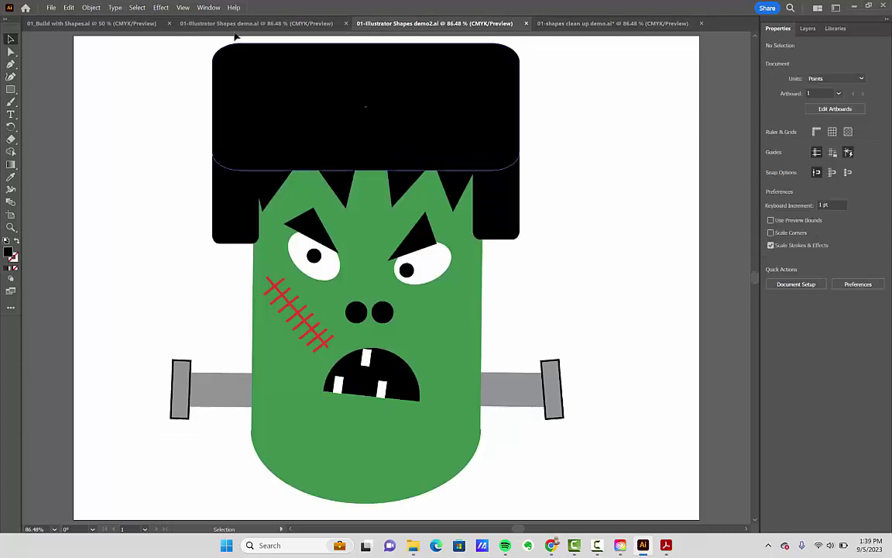
pyautogui.click(241, 26)
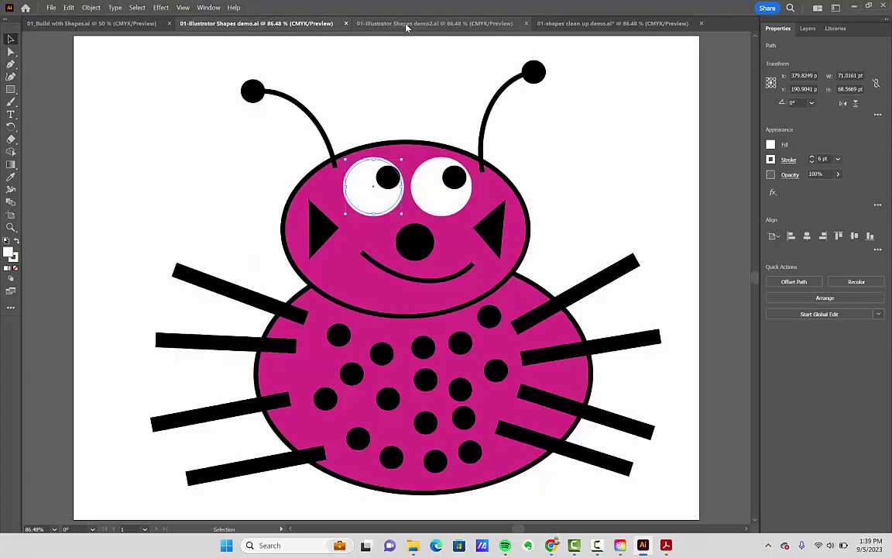
pyautogui.click(409, 25)
pyautogui.click(607, 24)
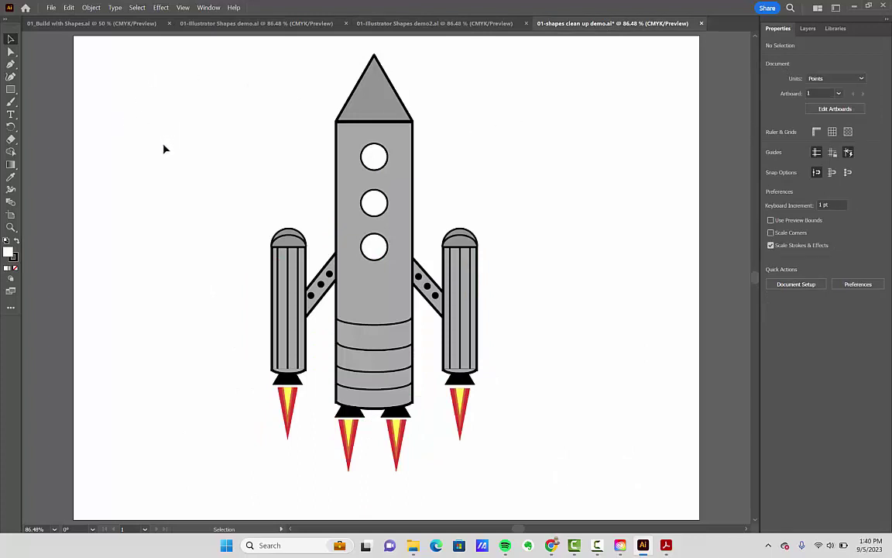
pyautogui.click(125, 23)
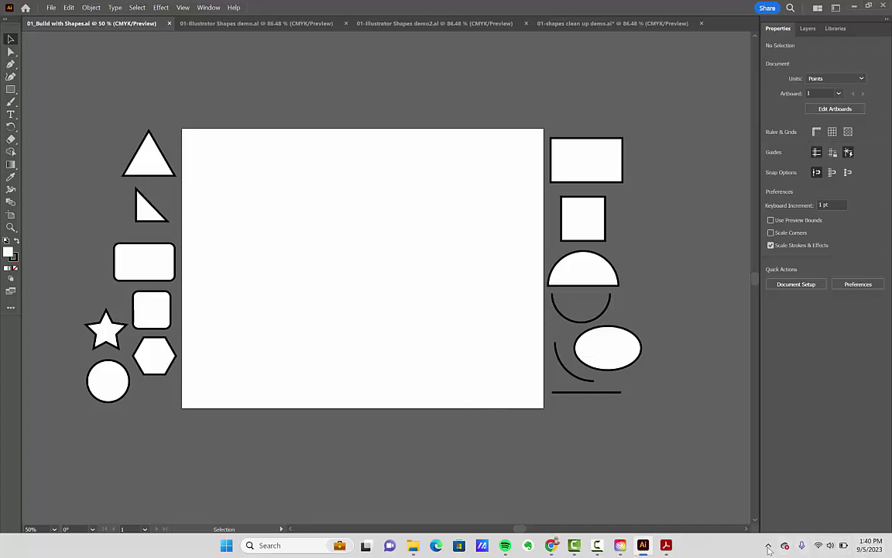
pyautogui.click(599, 543)
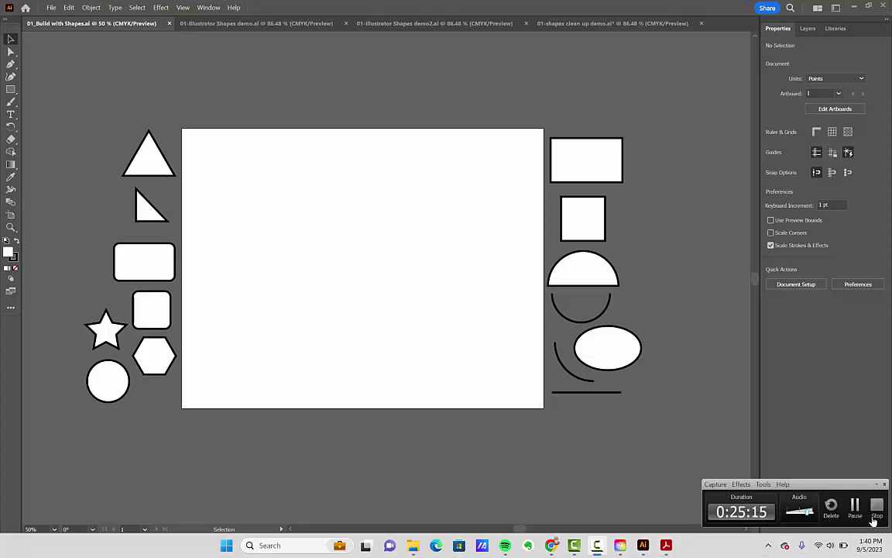